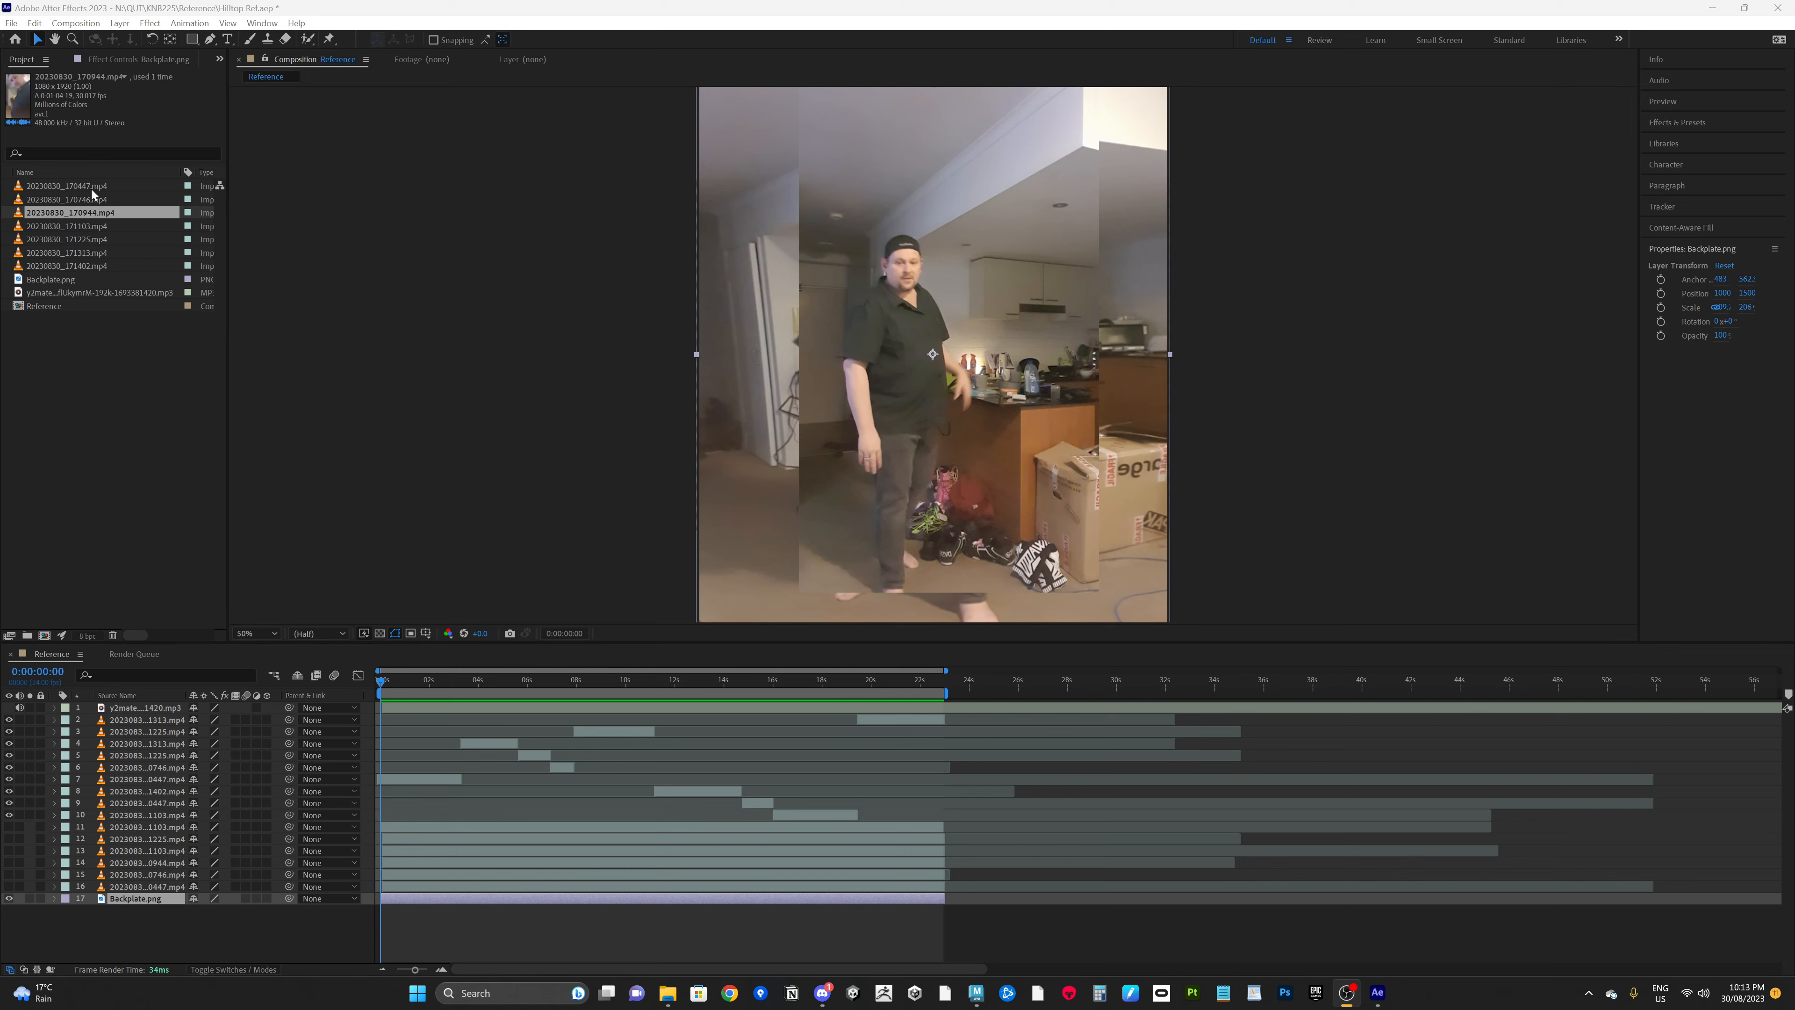
Review the Reference composition's size, frame rate and duration settings and close them
click(50, 306)
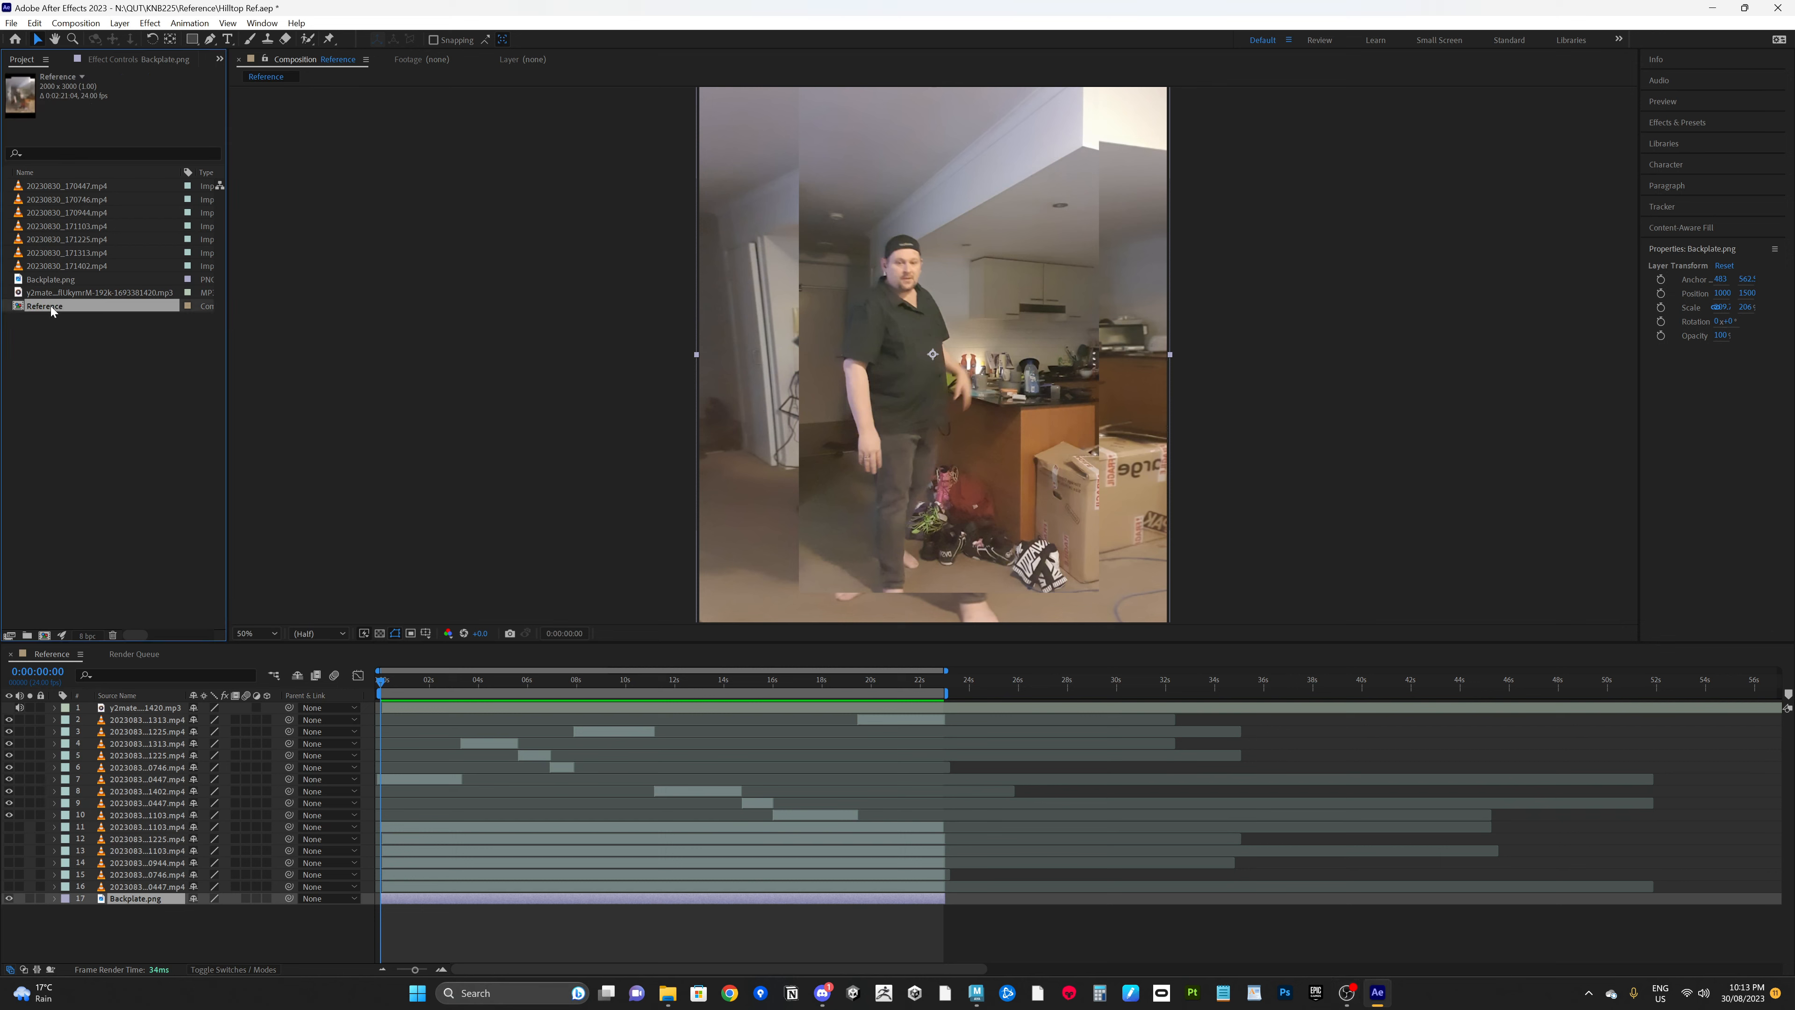
right_click(50, 306)
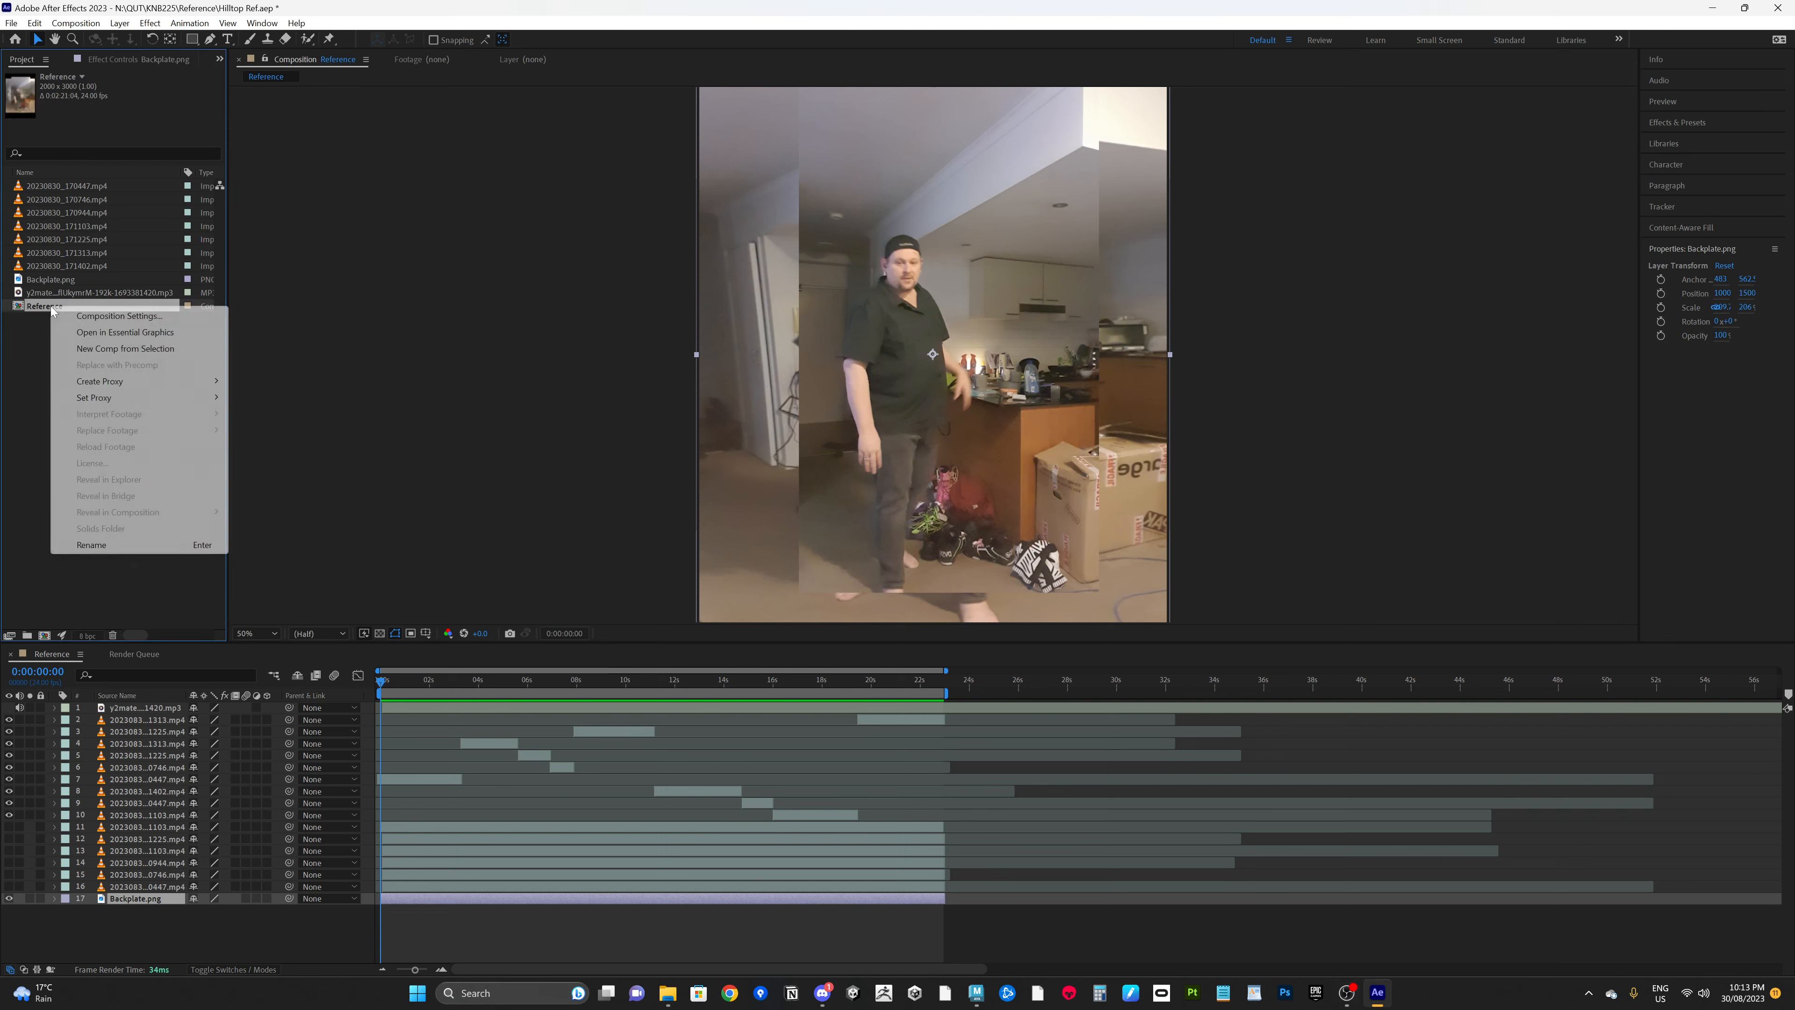
click(106, 318)
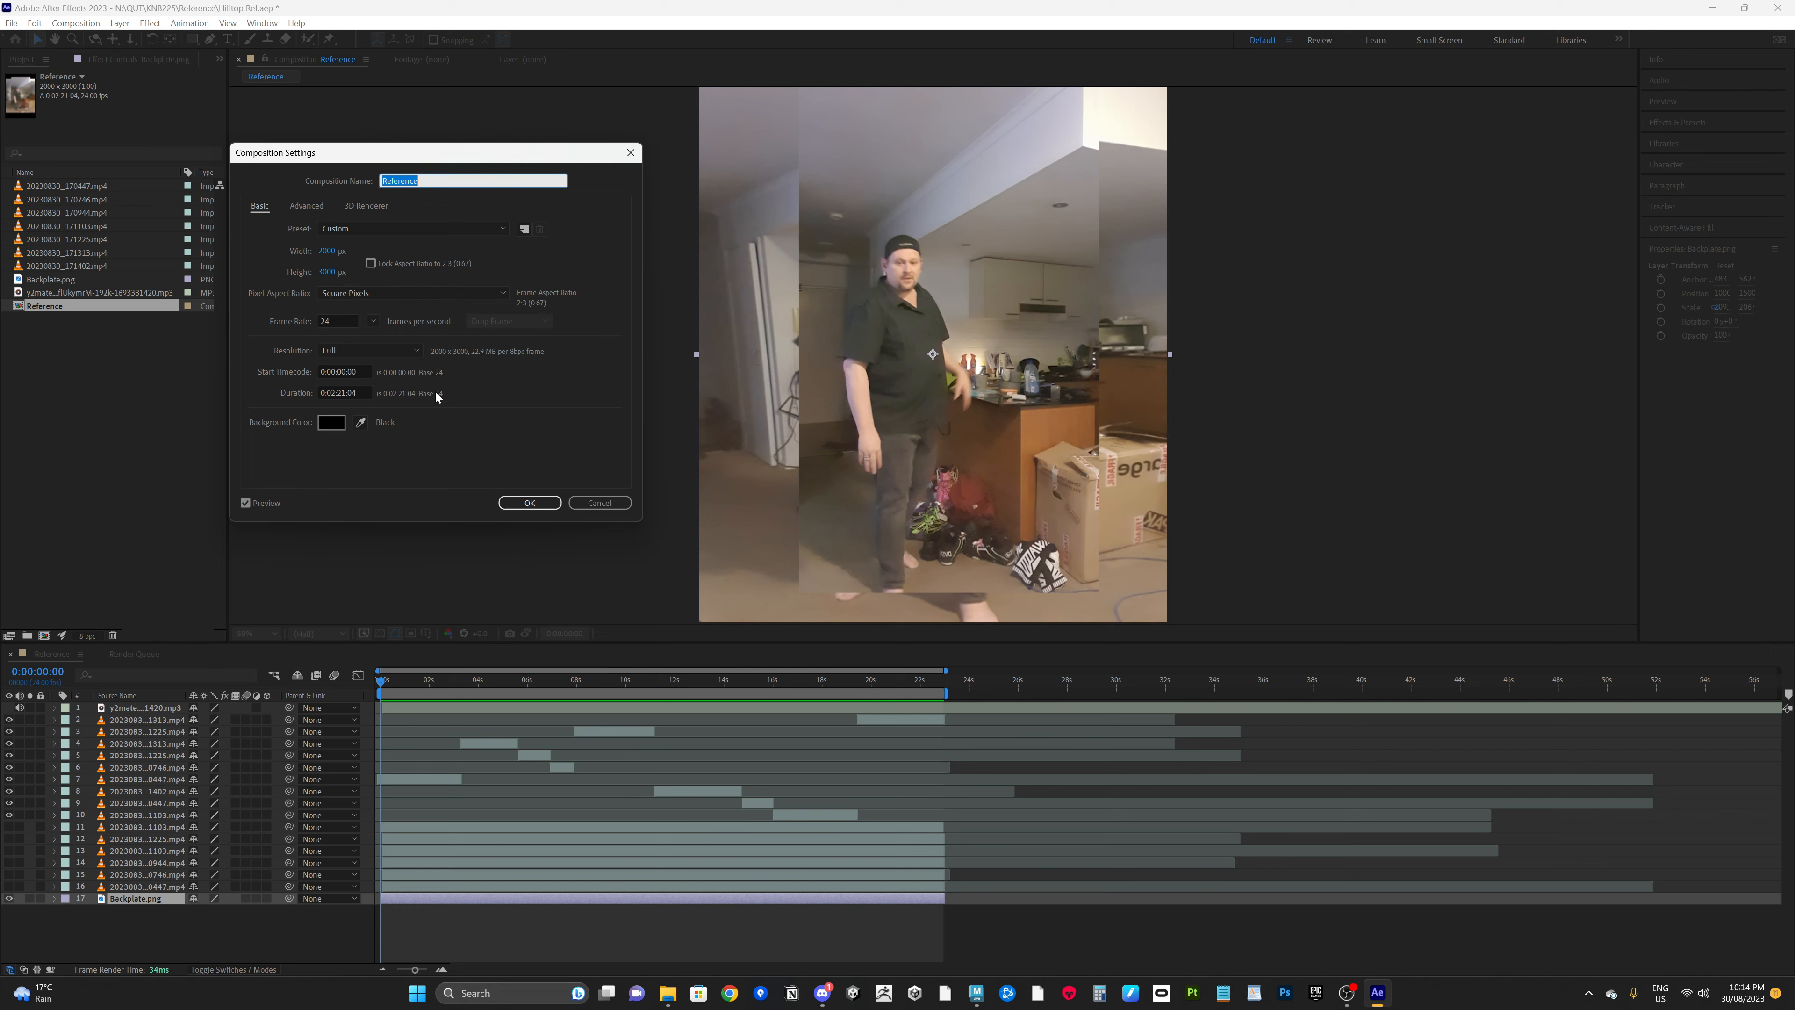
click(532, 502)
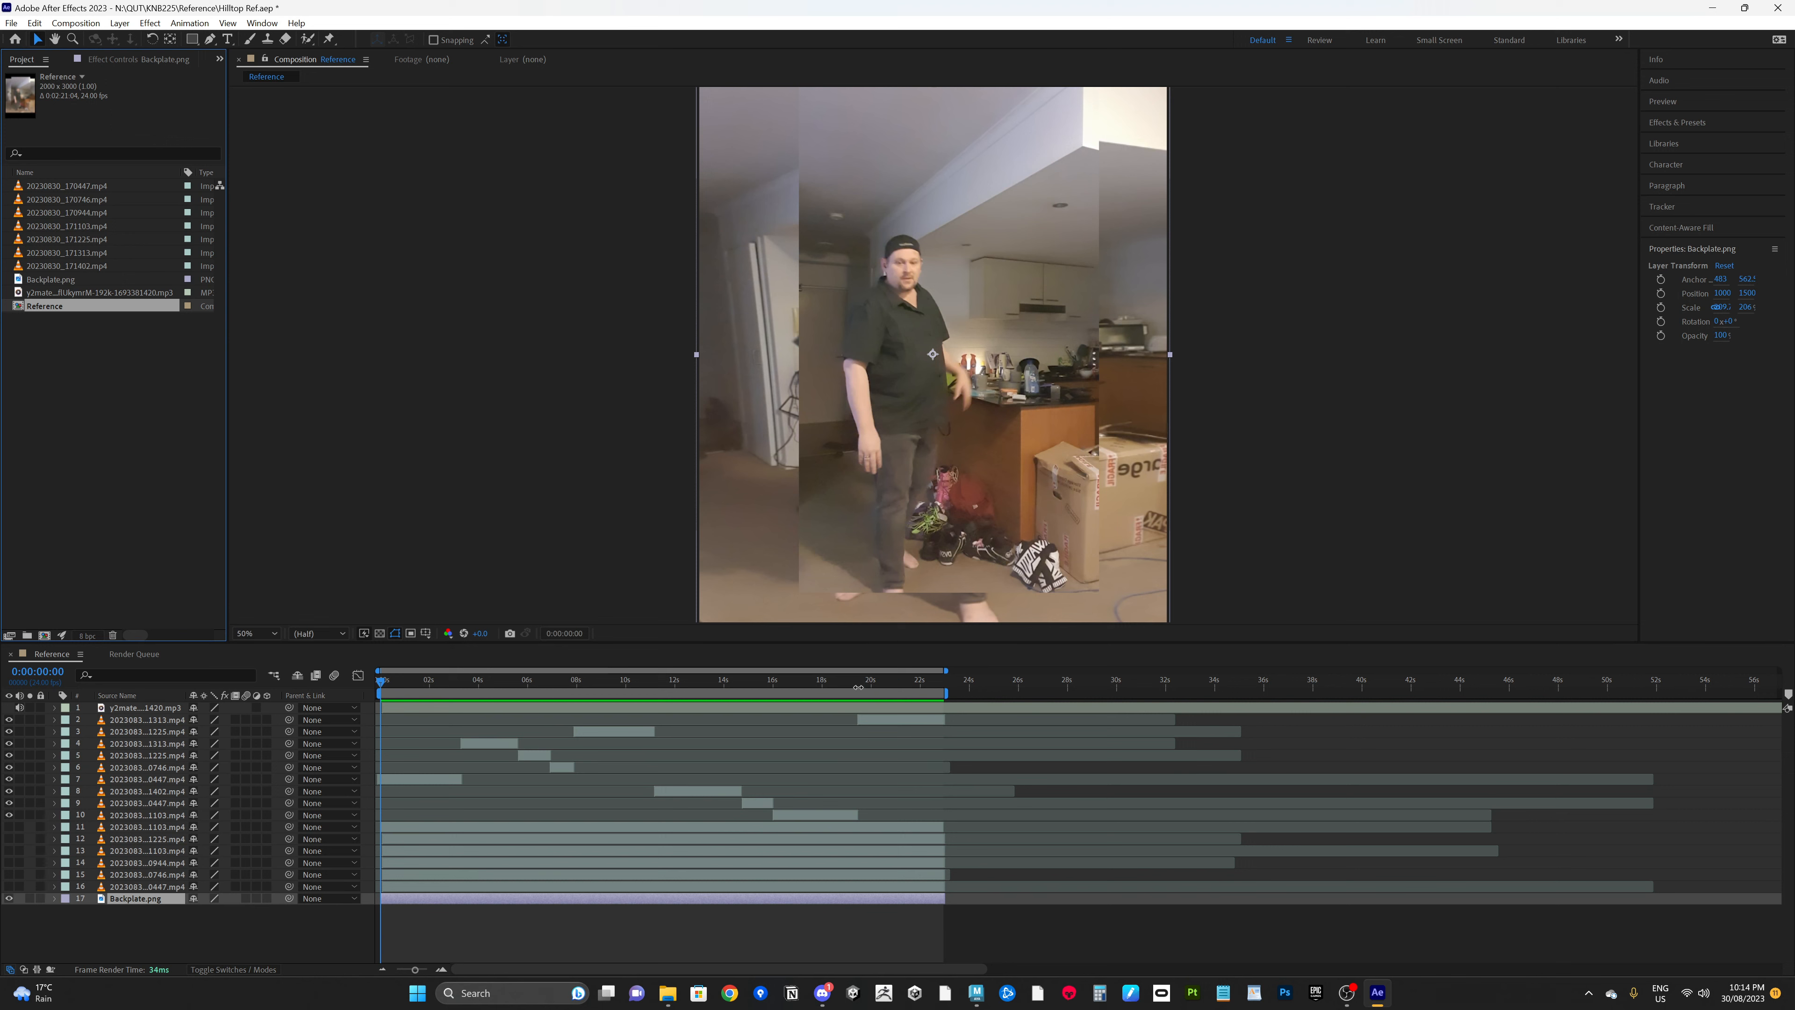
drag(382, 679, 343, 731)
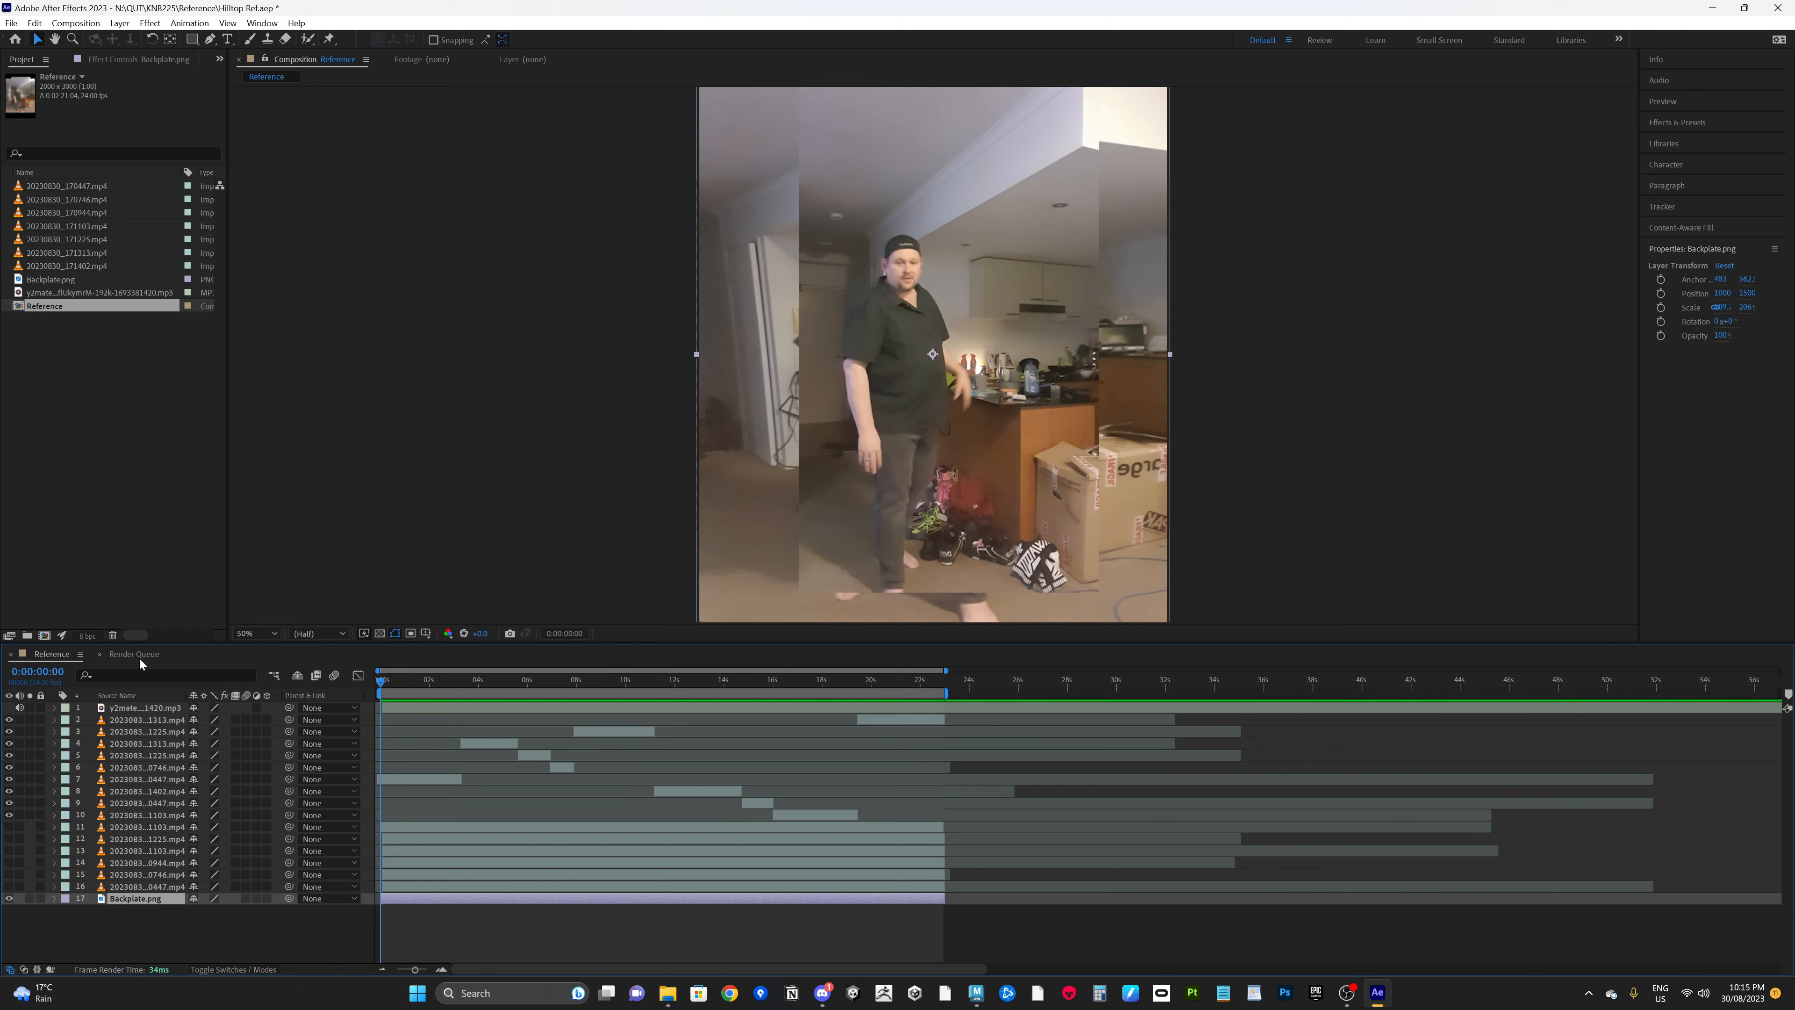
Show the render queue and inspect the render and output settings of the first Reference render
click(79, 23)
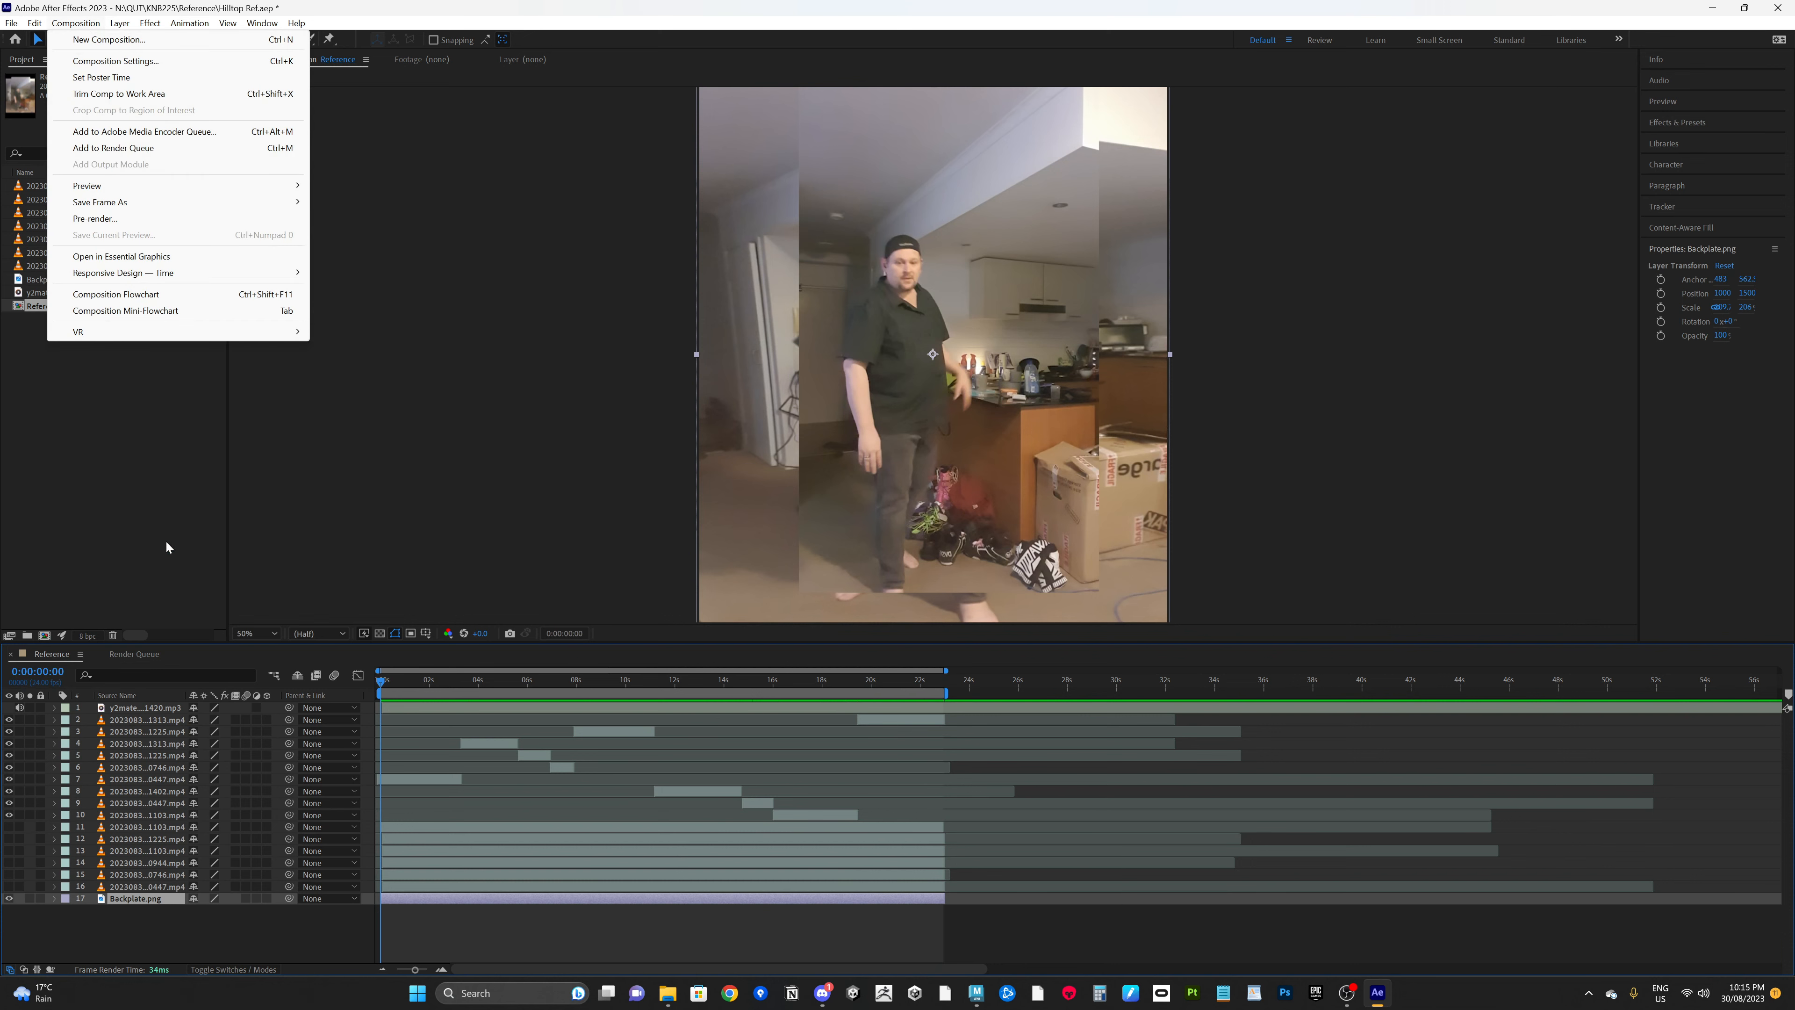
click(134, 654)
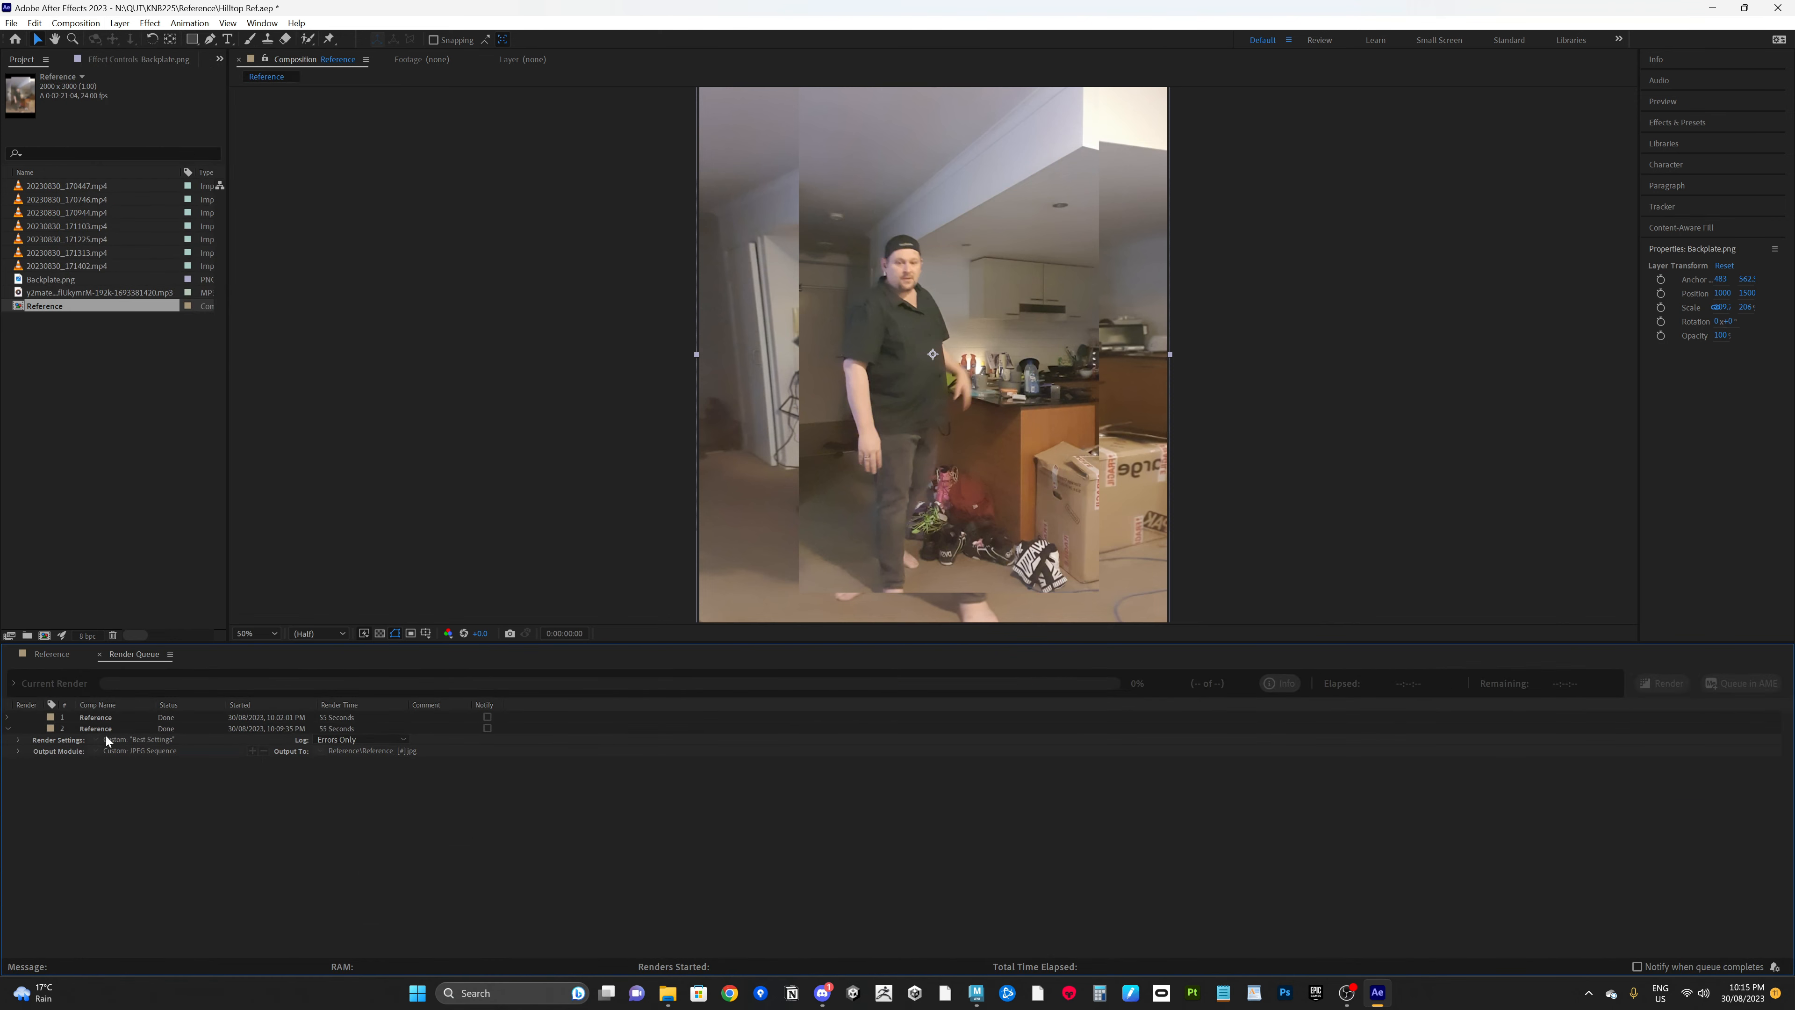
click(100, 719)
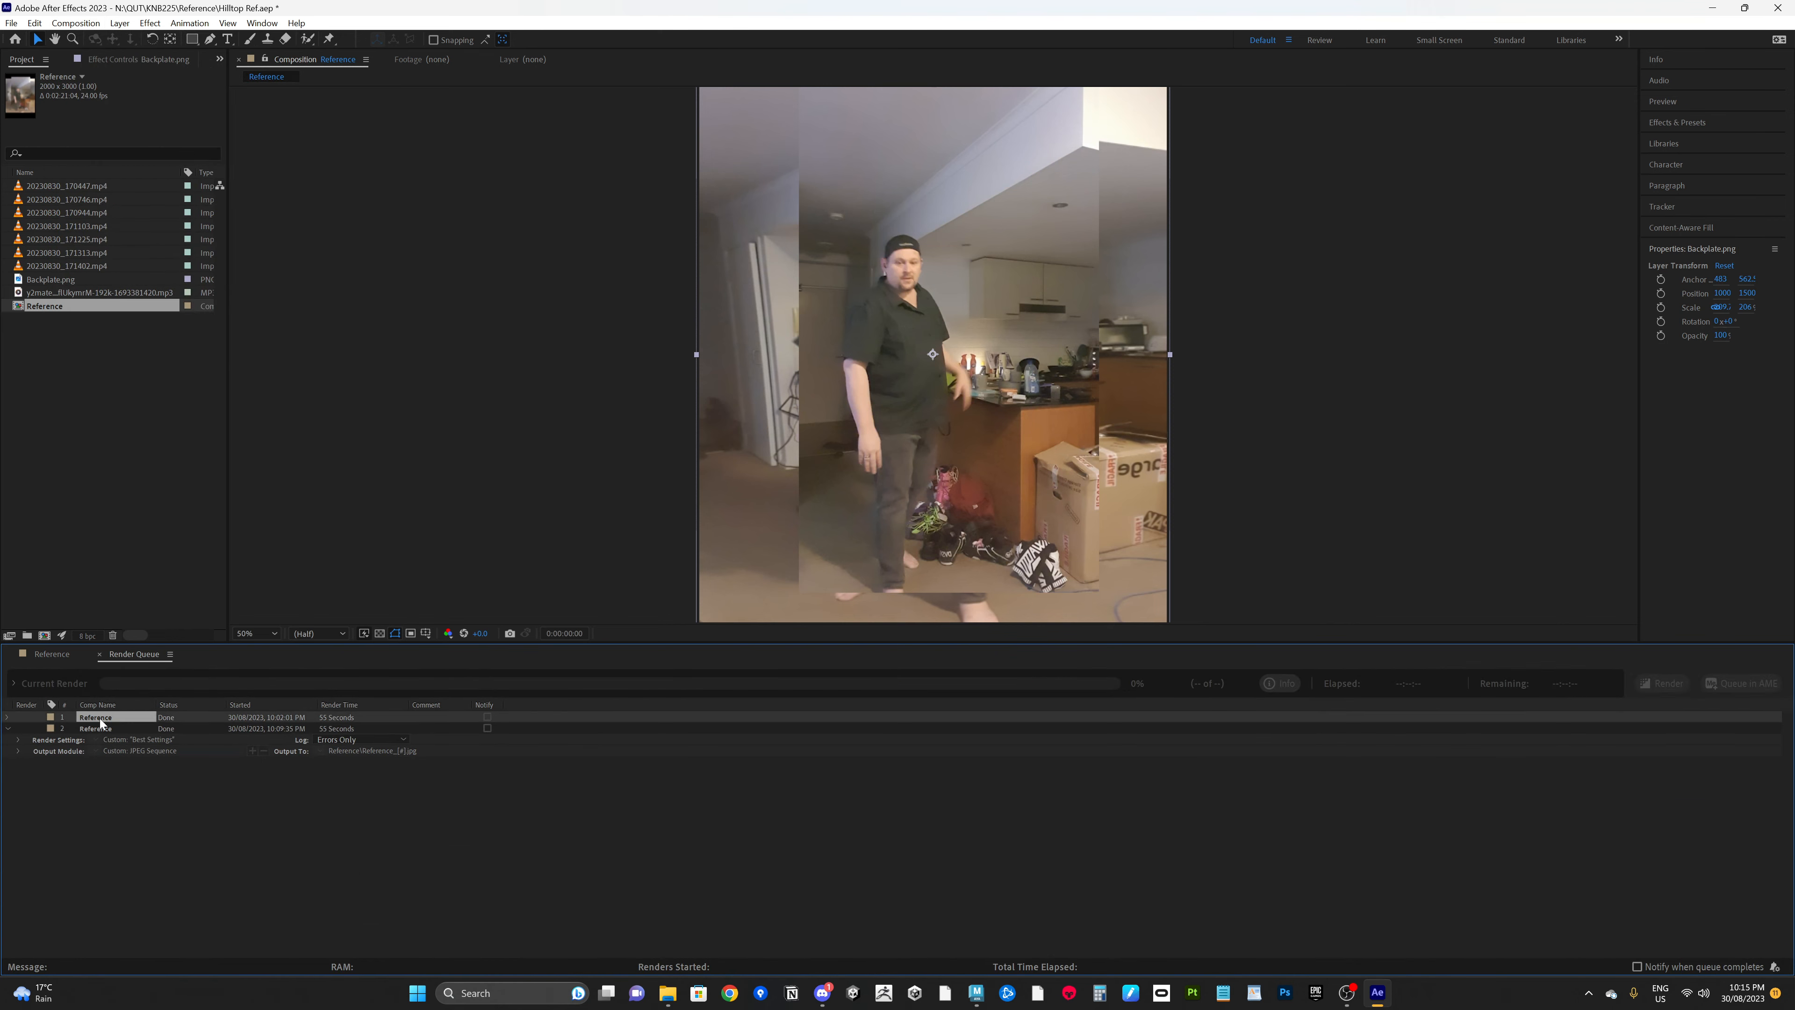
click(8, 718)
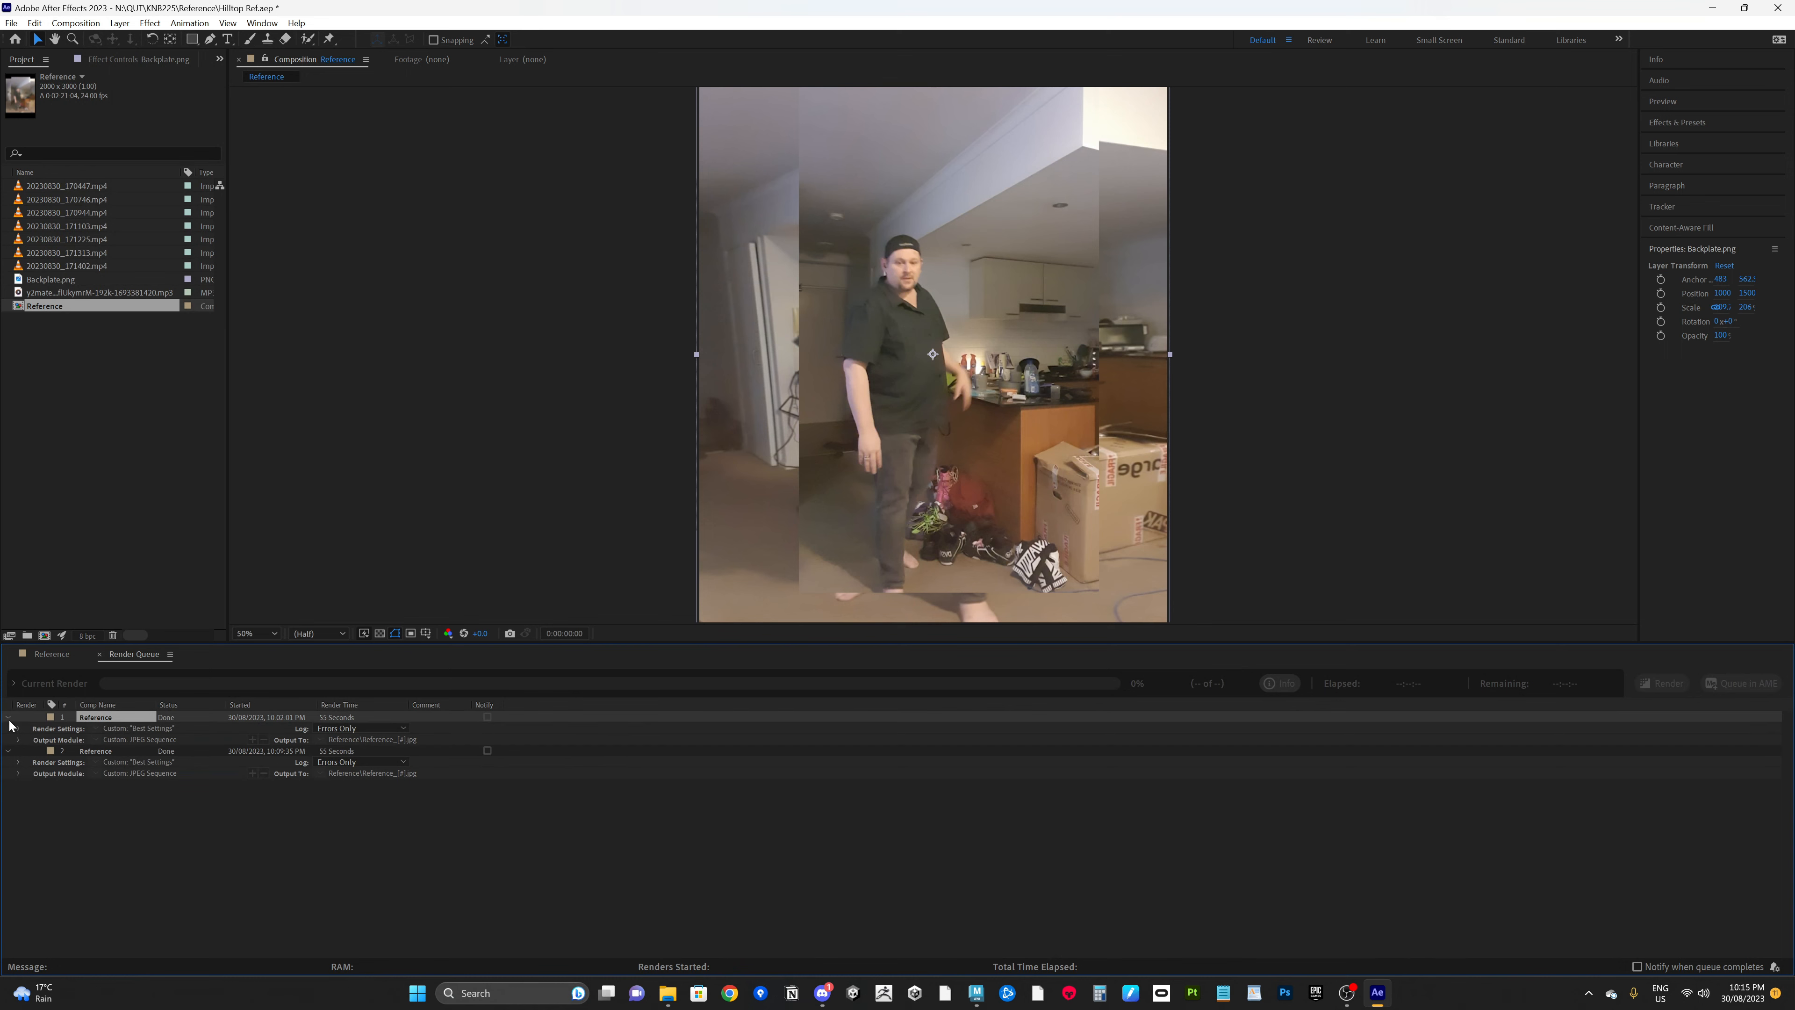
click(8, 718)
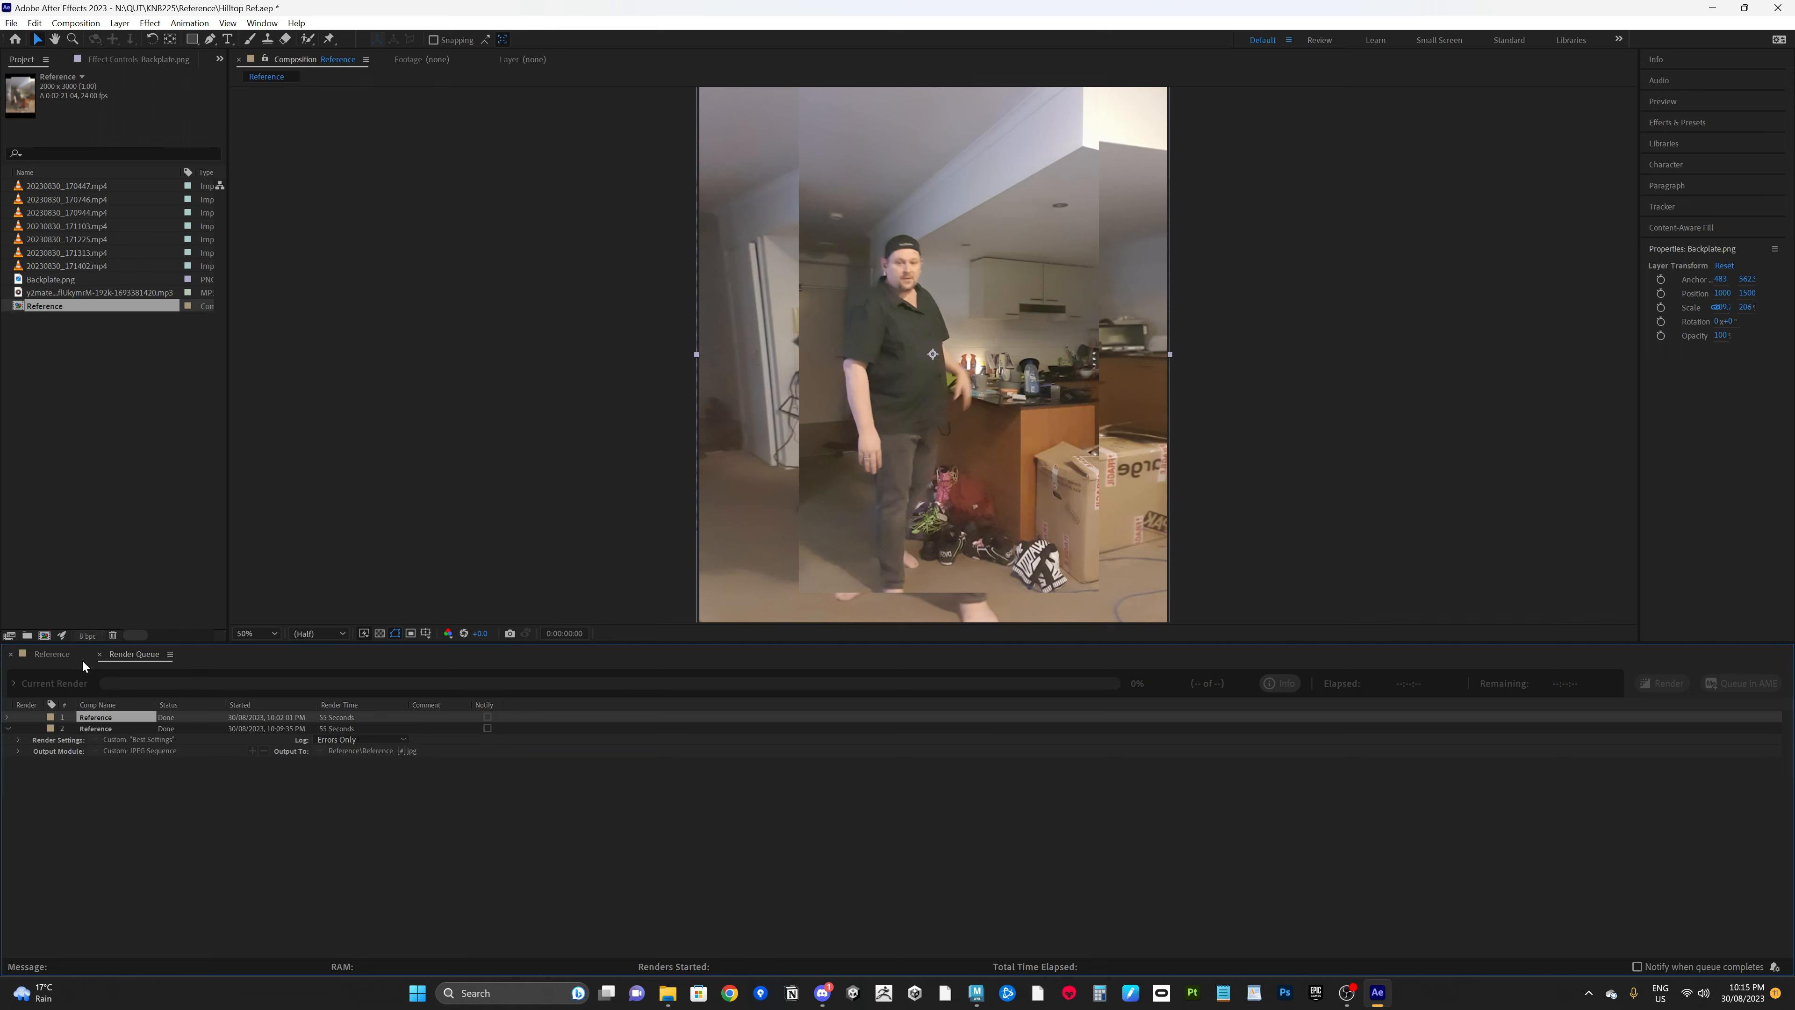
Add the Reference composition to the render queue and accept Best quality, Full resolution and the comp's frame rate in its render settings
click(53, 654)
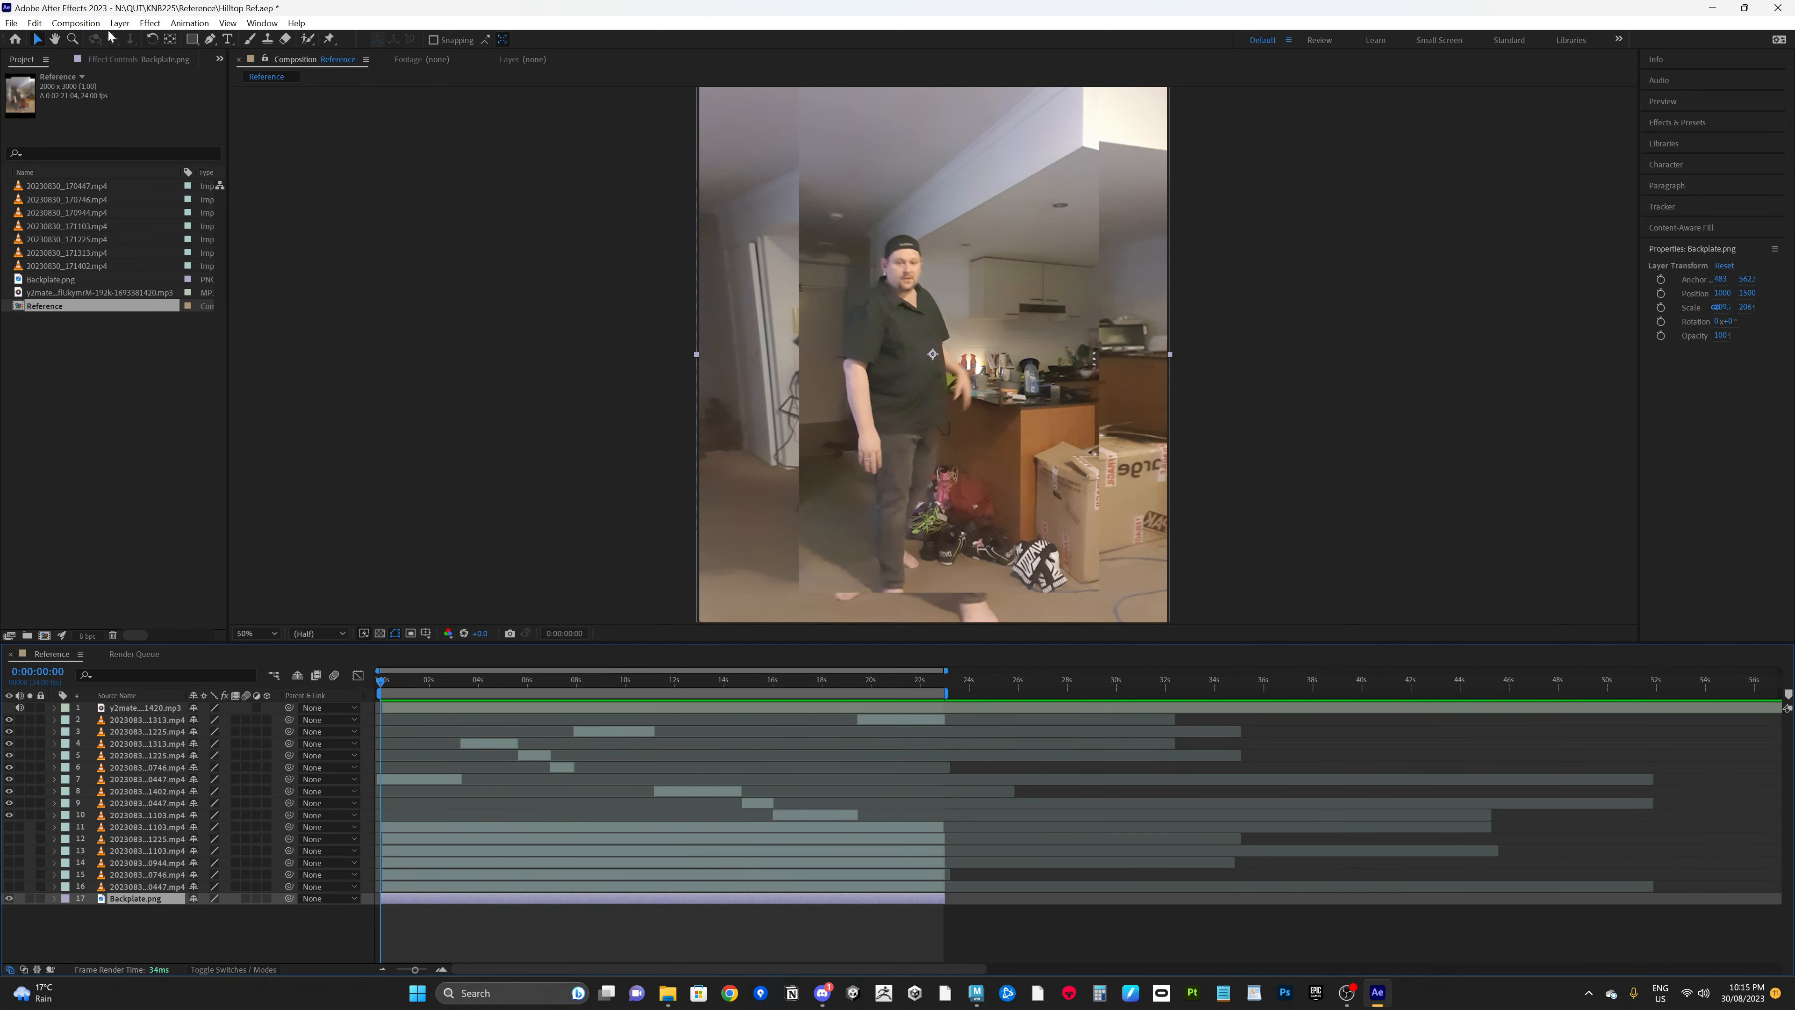
click(94, 24)
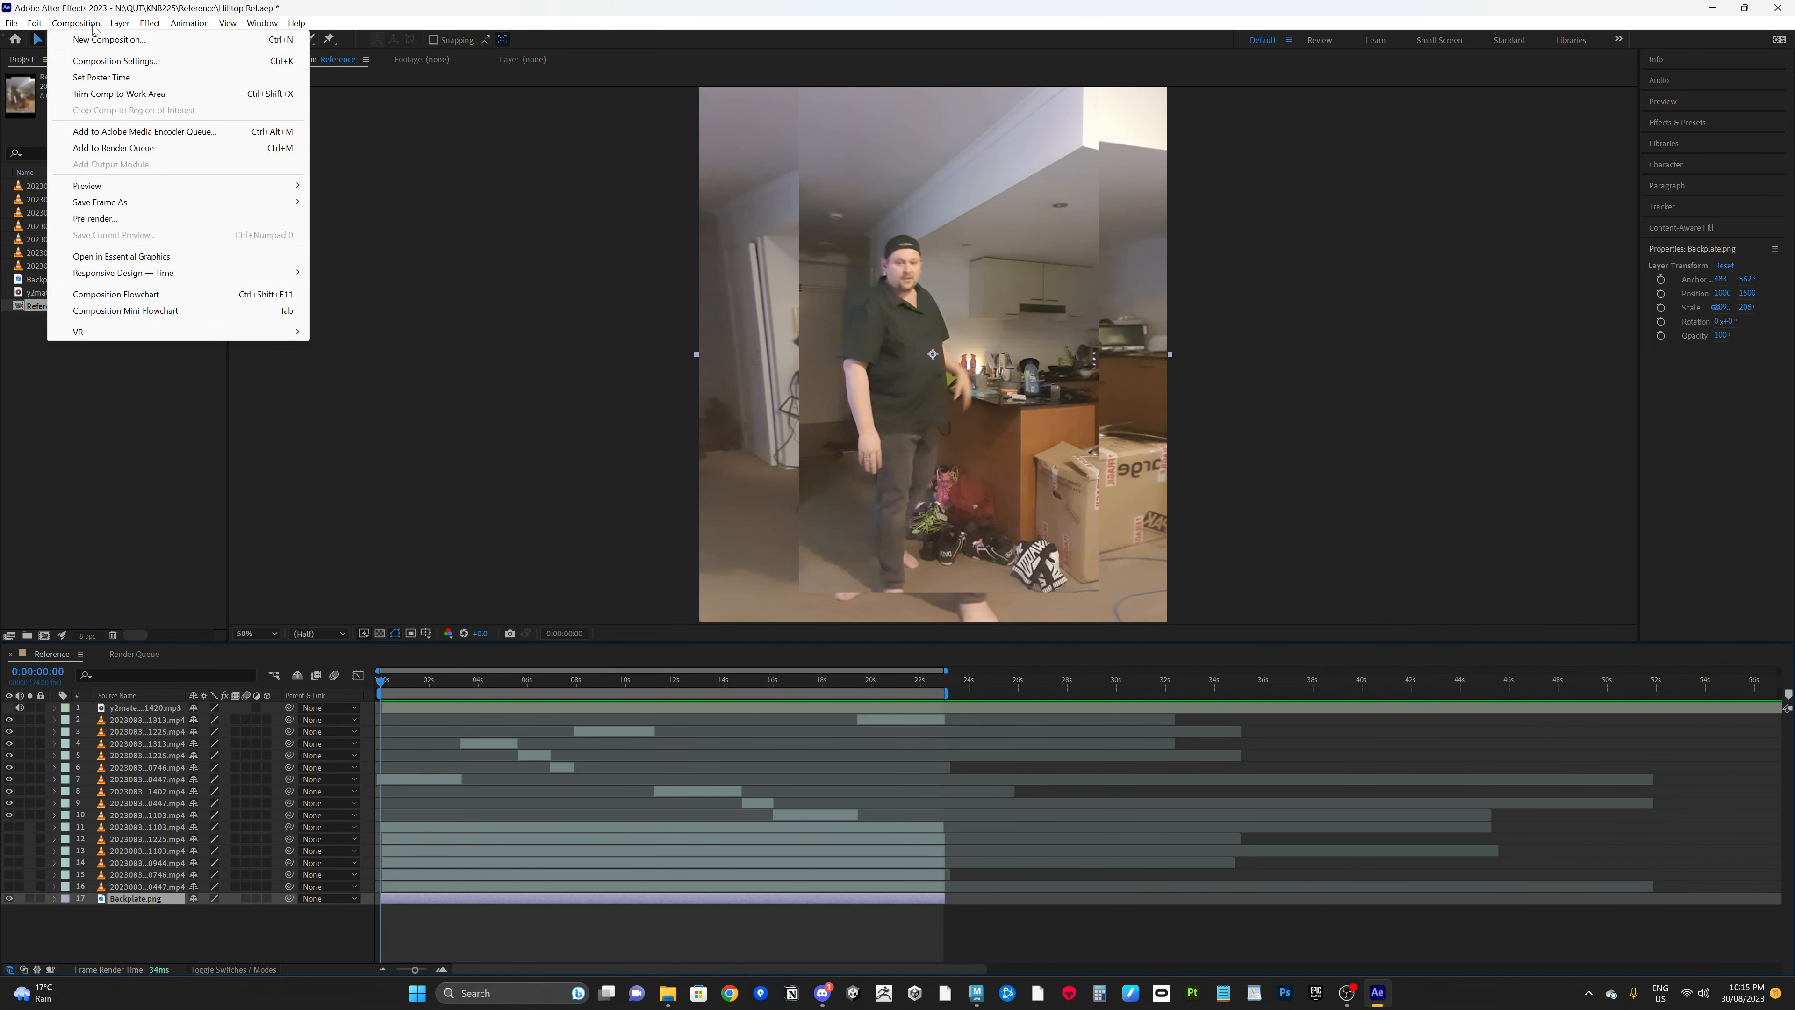
click(115, 149)
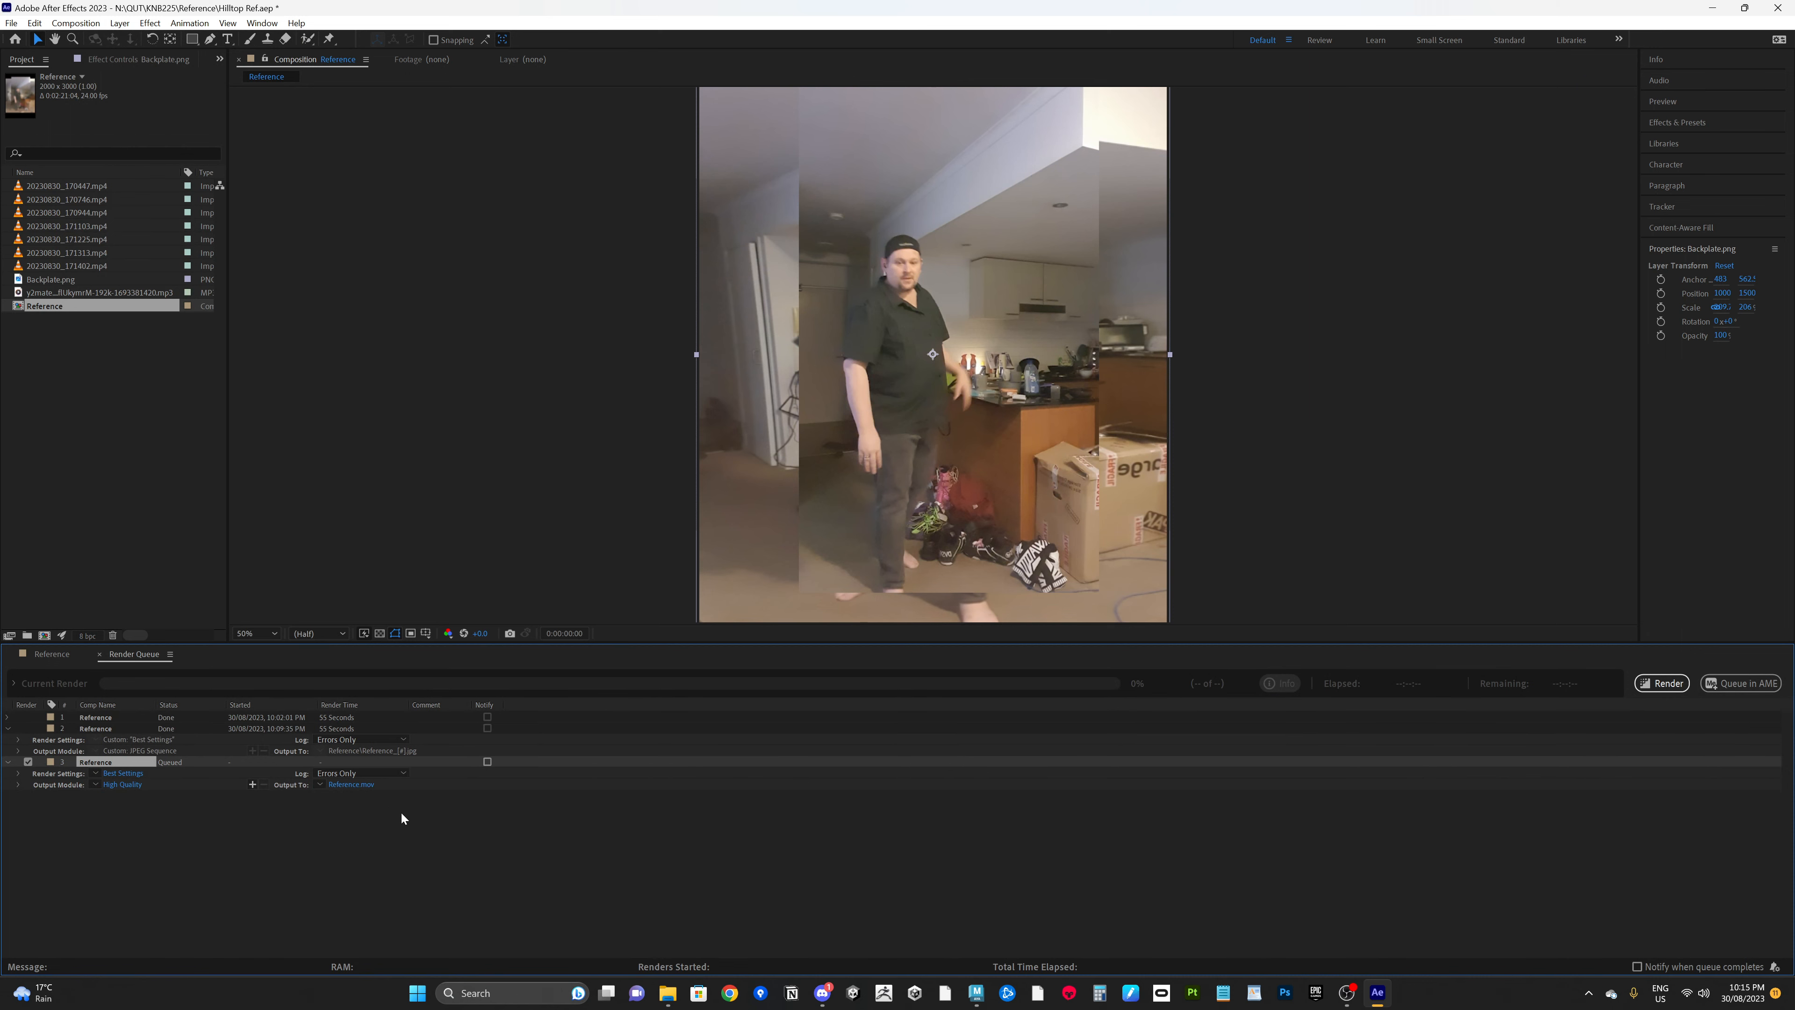
click(133, 775)
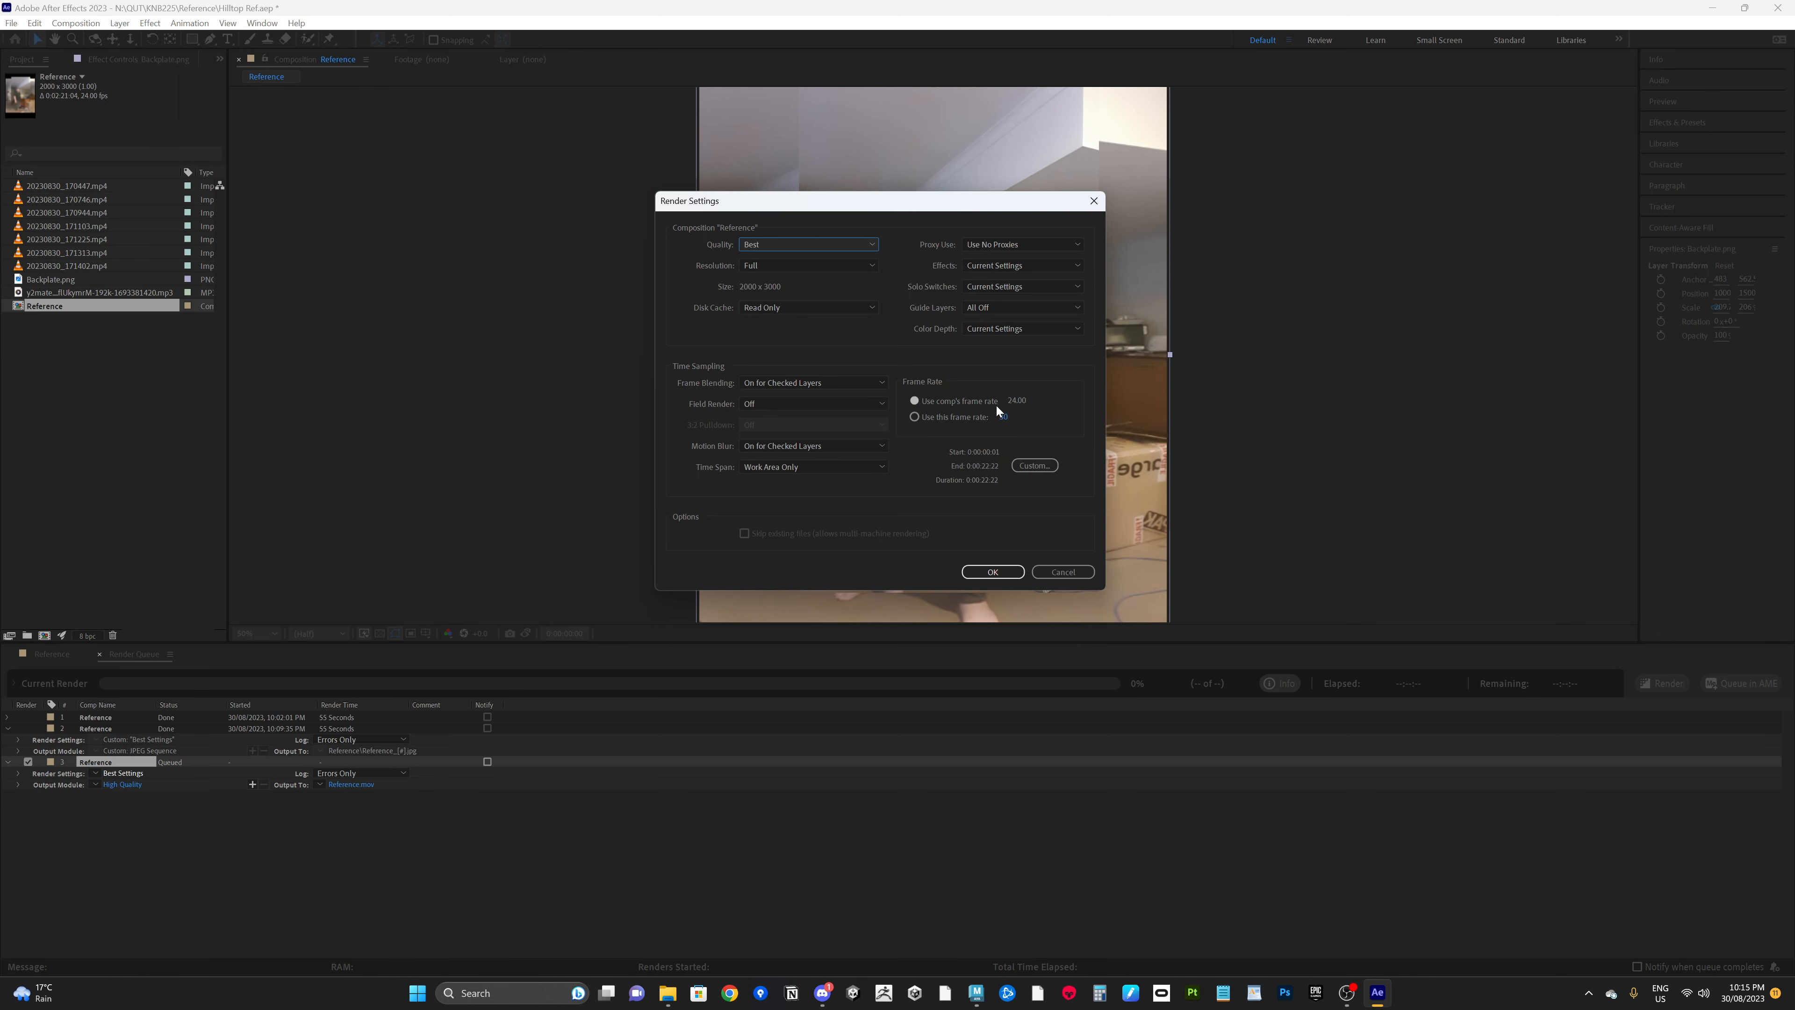
click(992, 571)
Set the queued render's output module to JPEG Sequence with Maximum quality and accept the output settings
click(129, 786)
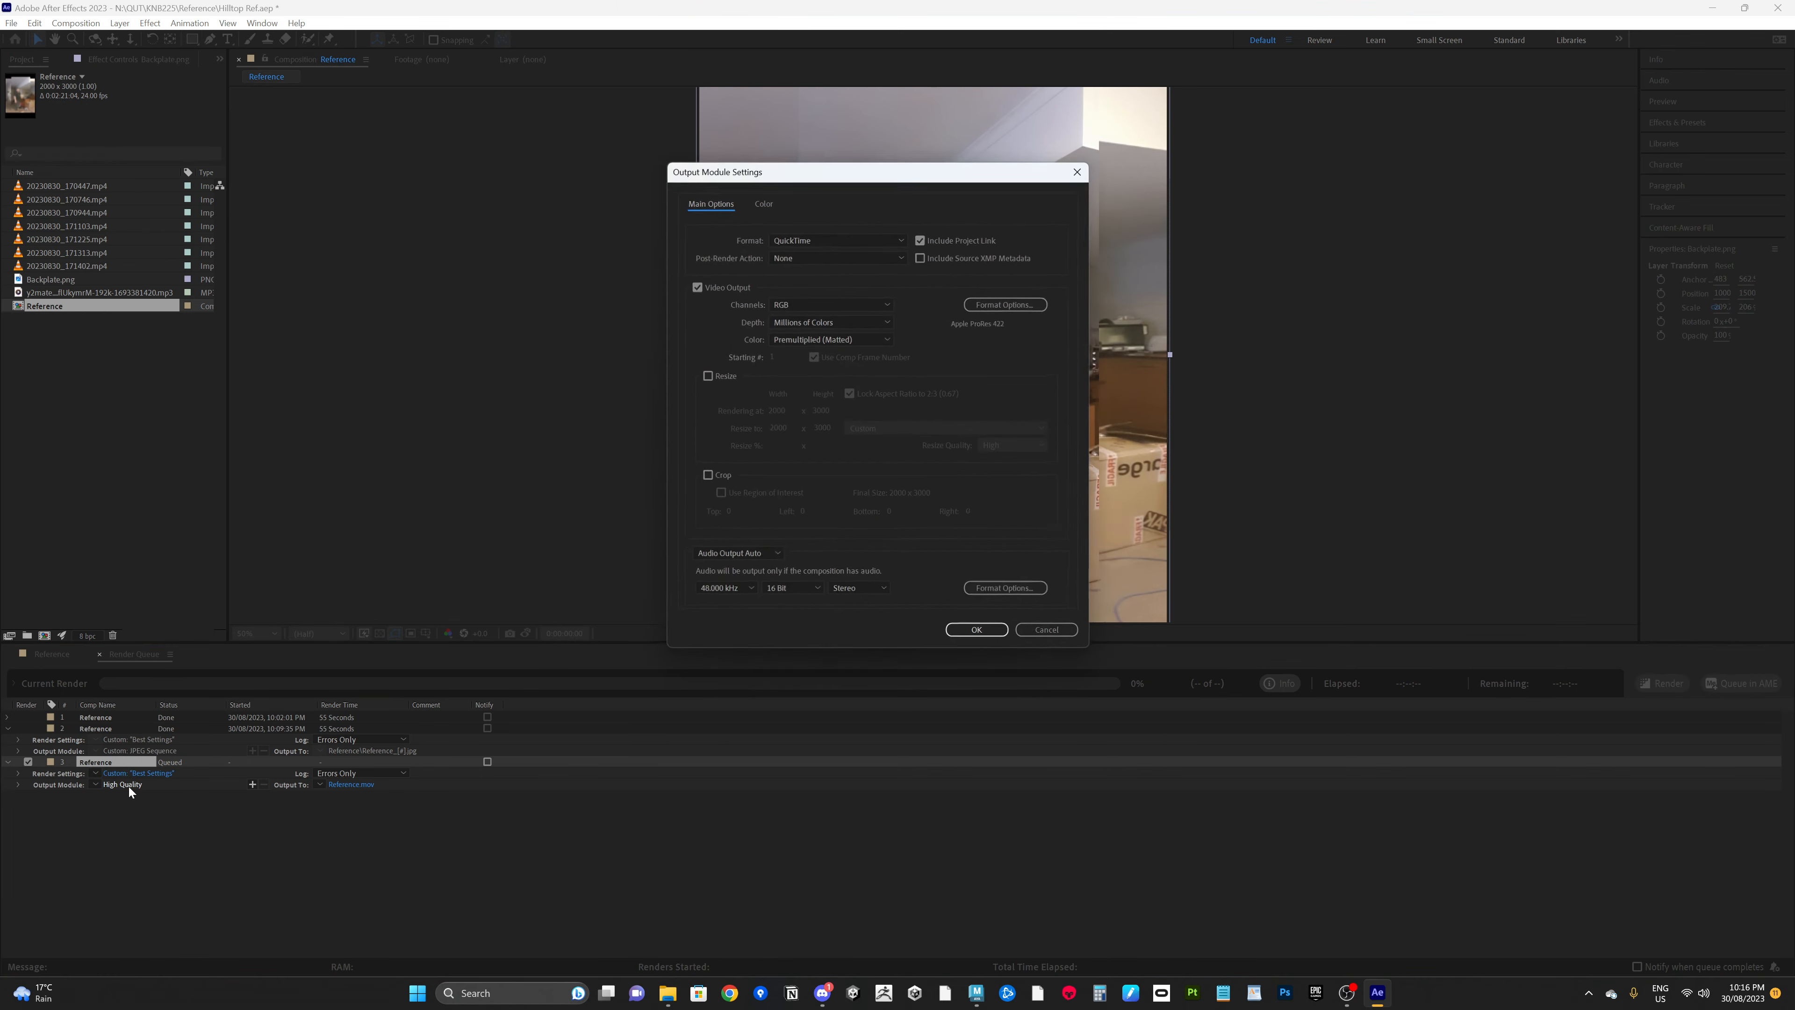
click(817, 240)
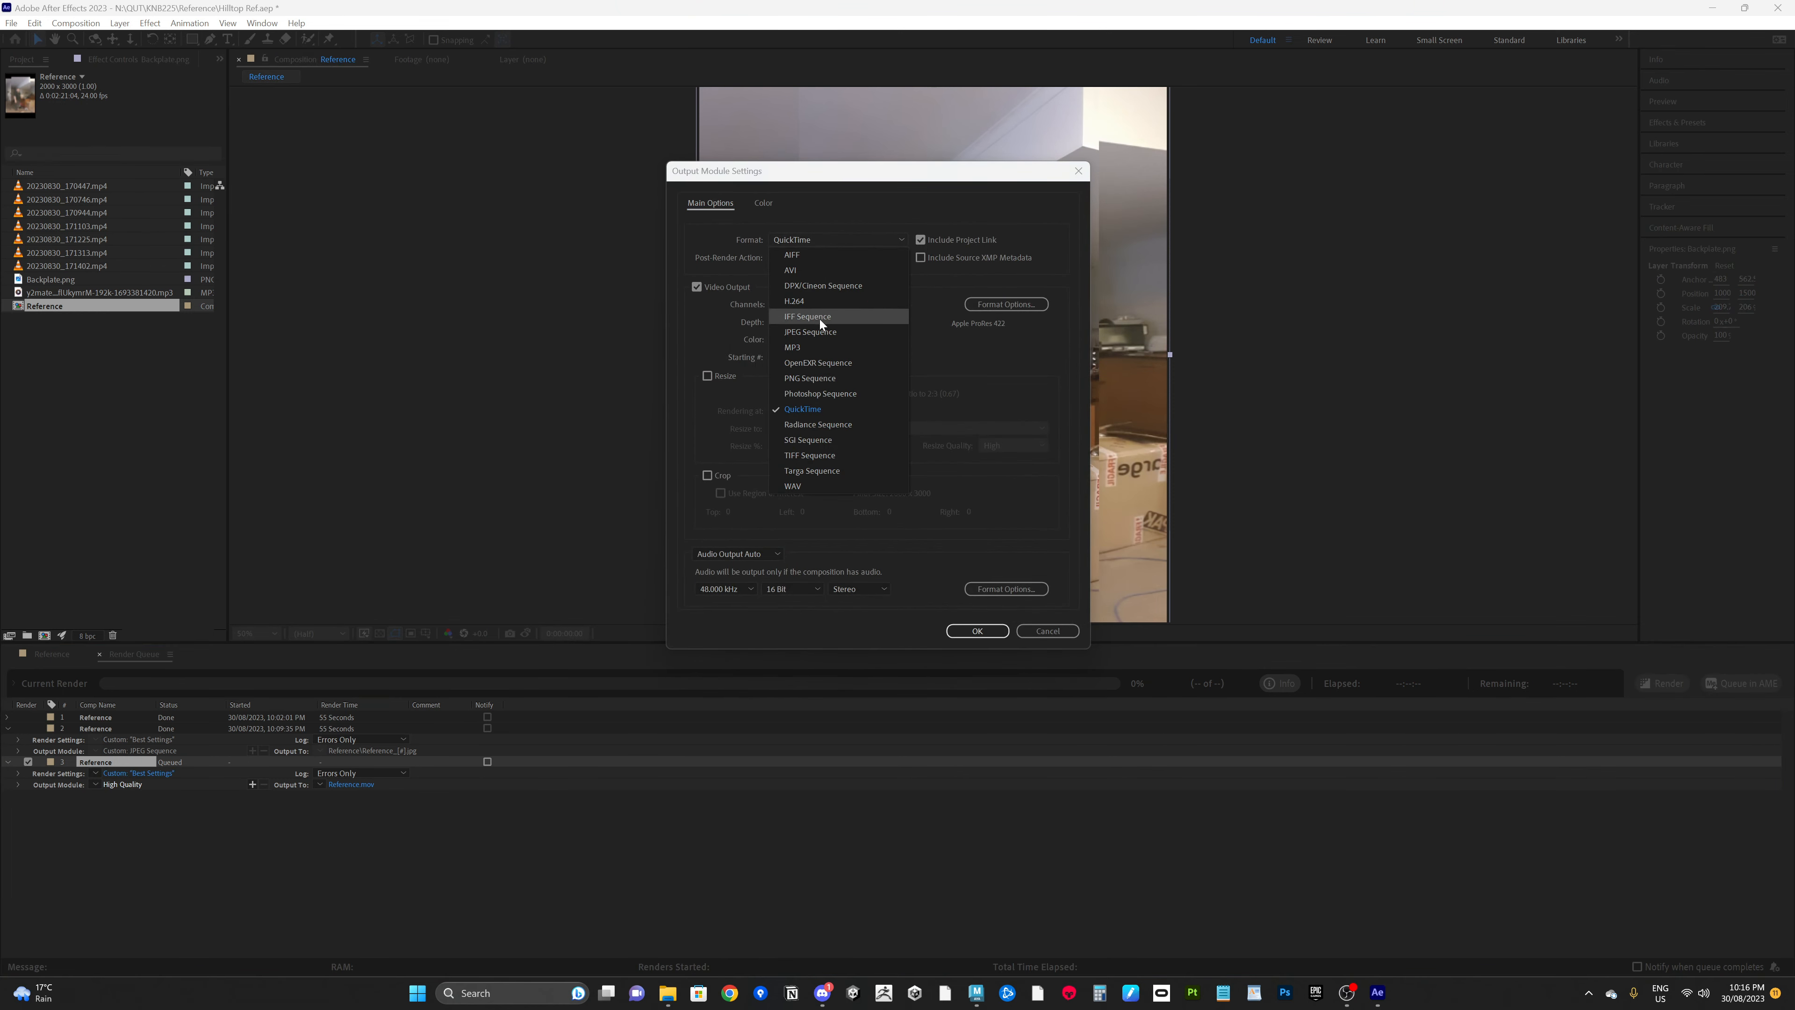
click(820, 333)
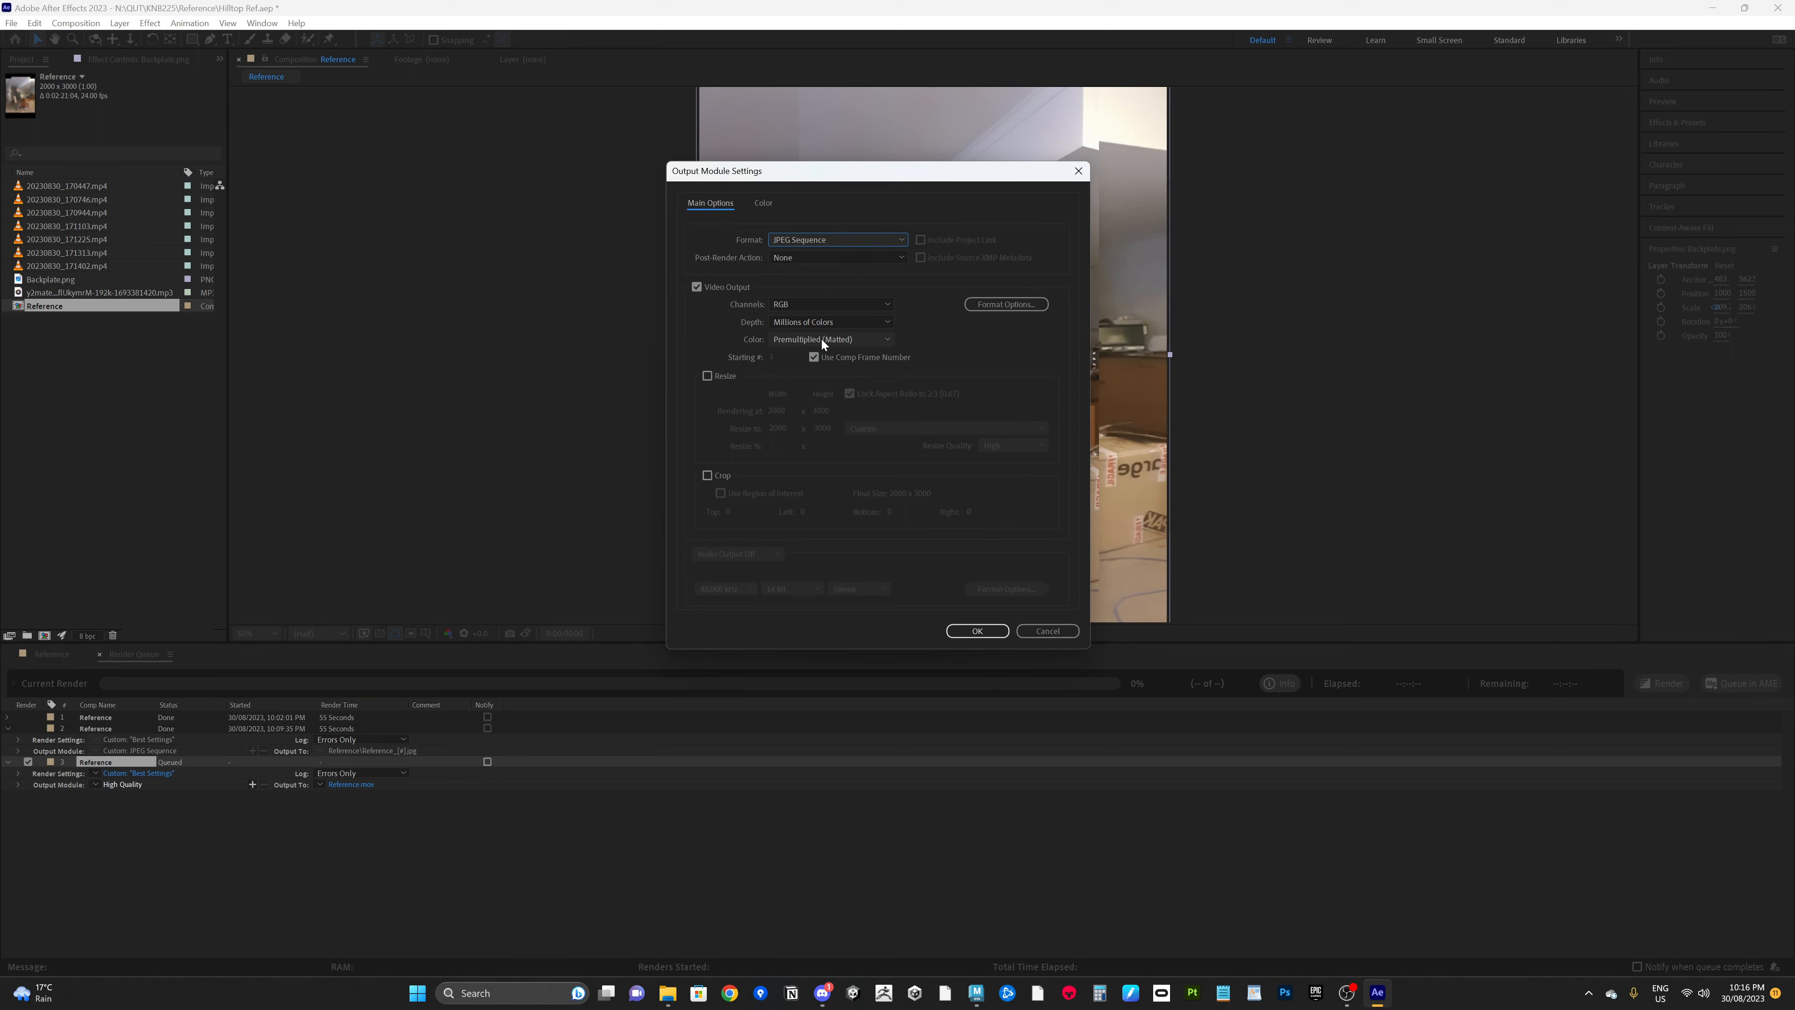
click(995, 306)
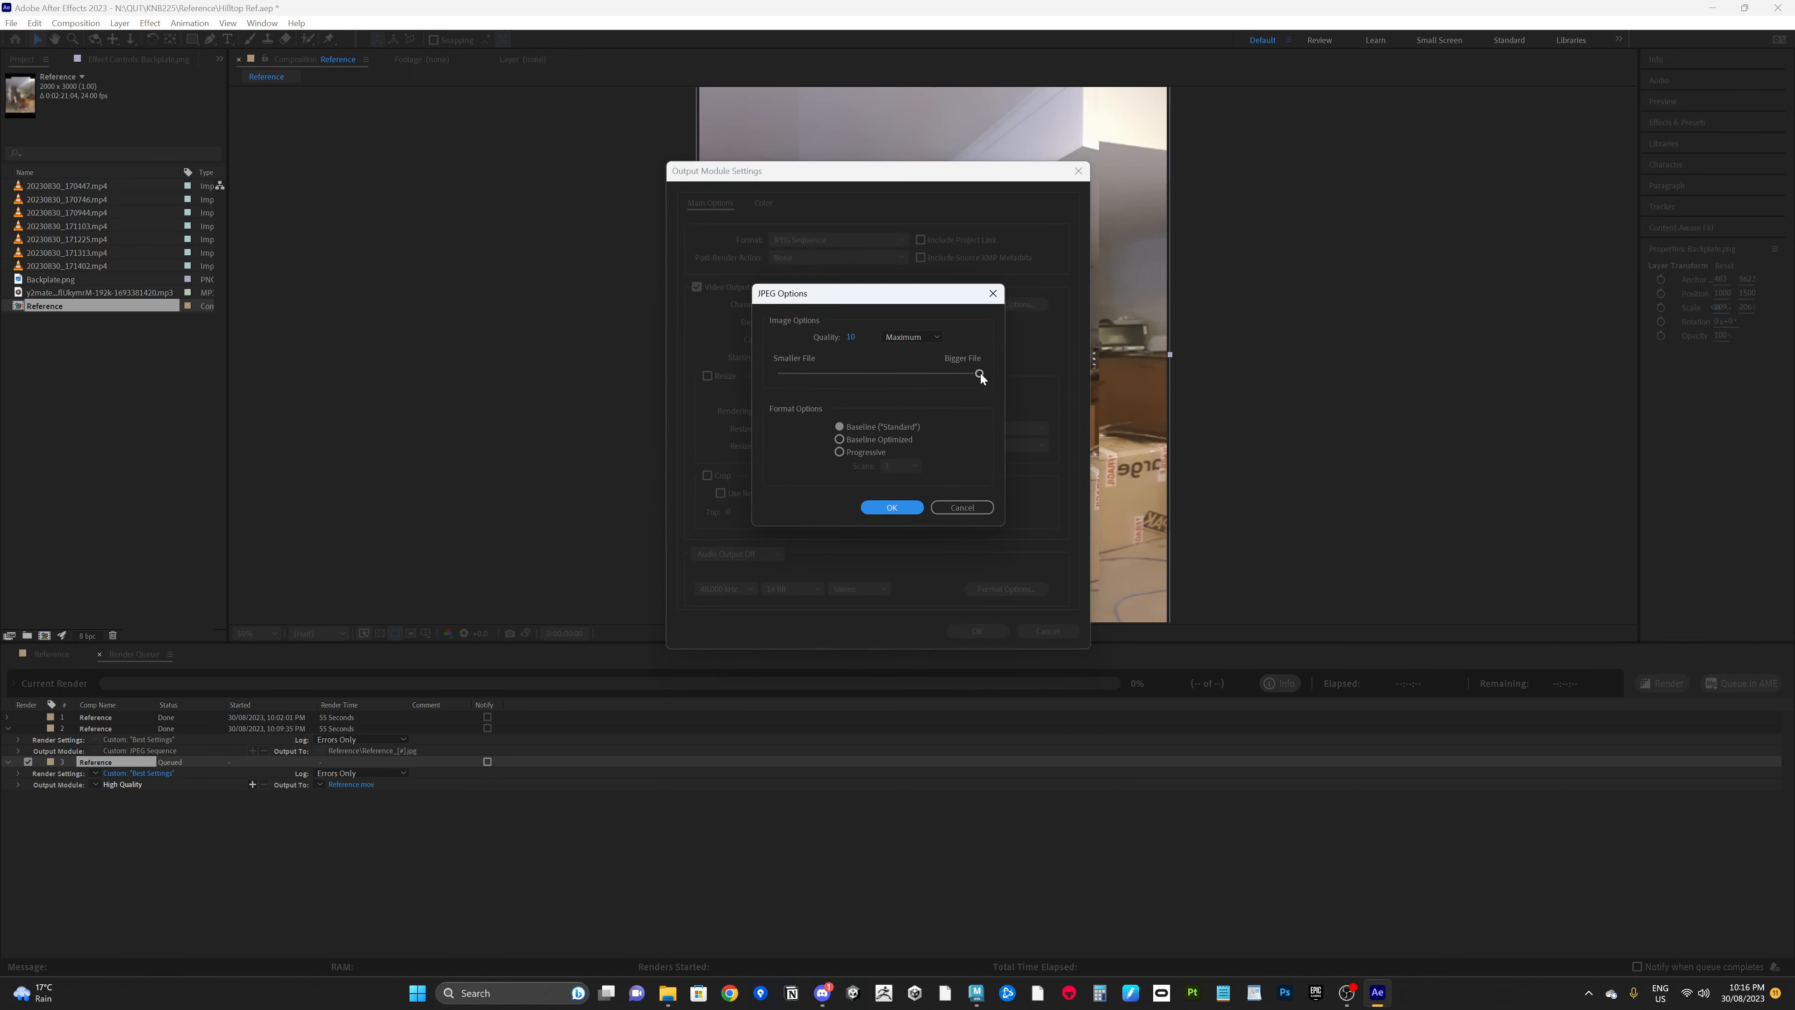
click(980, 373)
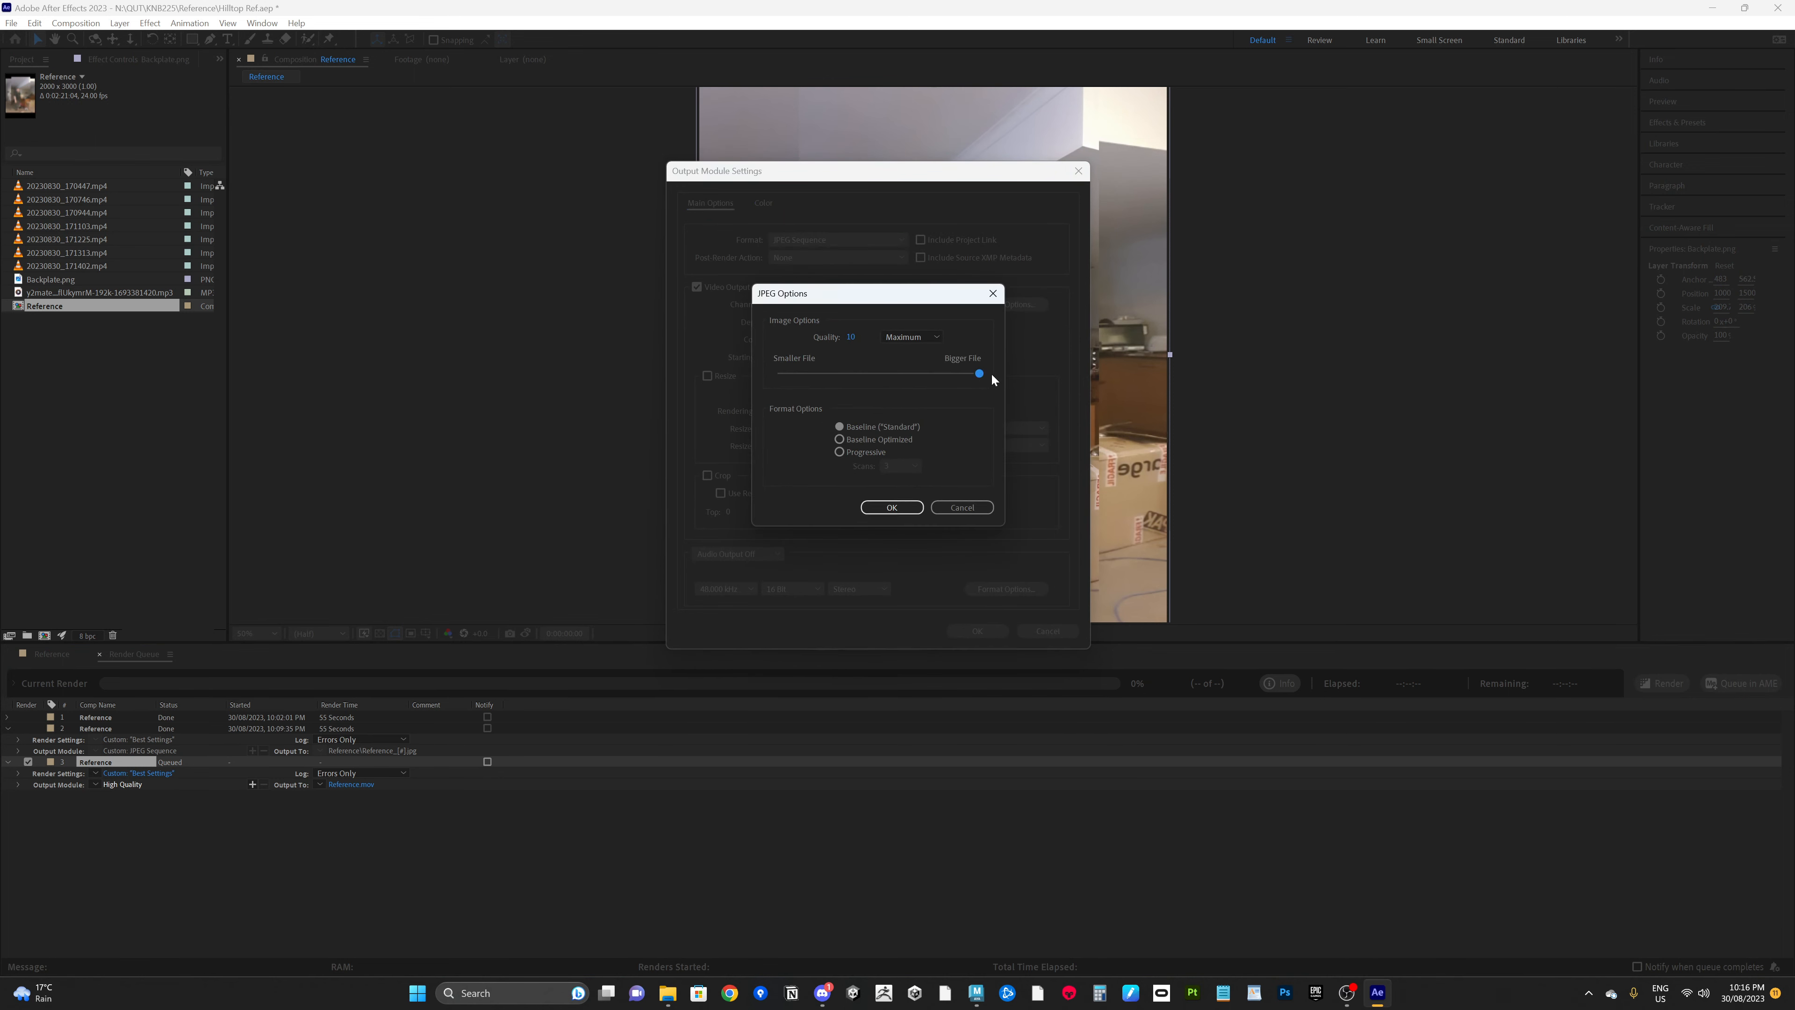
click(910, 507)
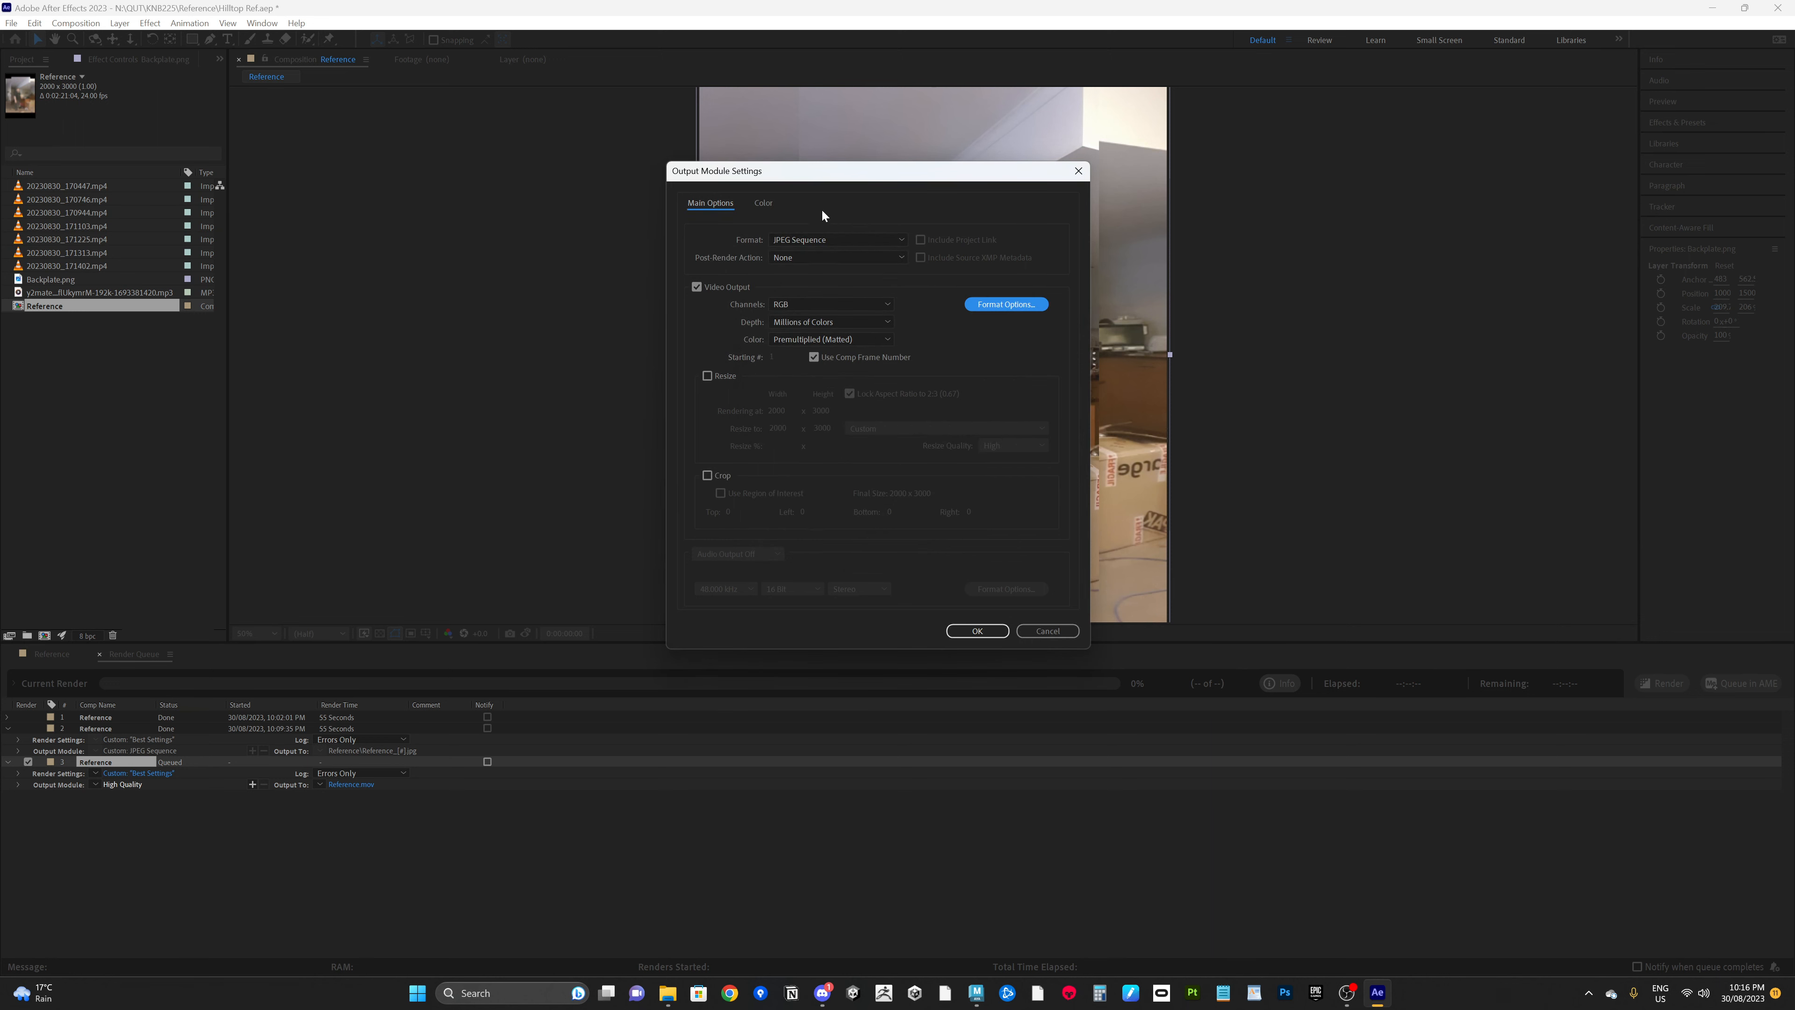
click(815, 357)
click(979, 630)
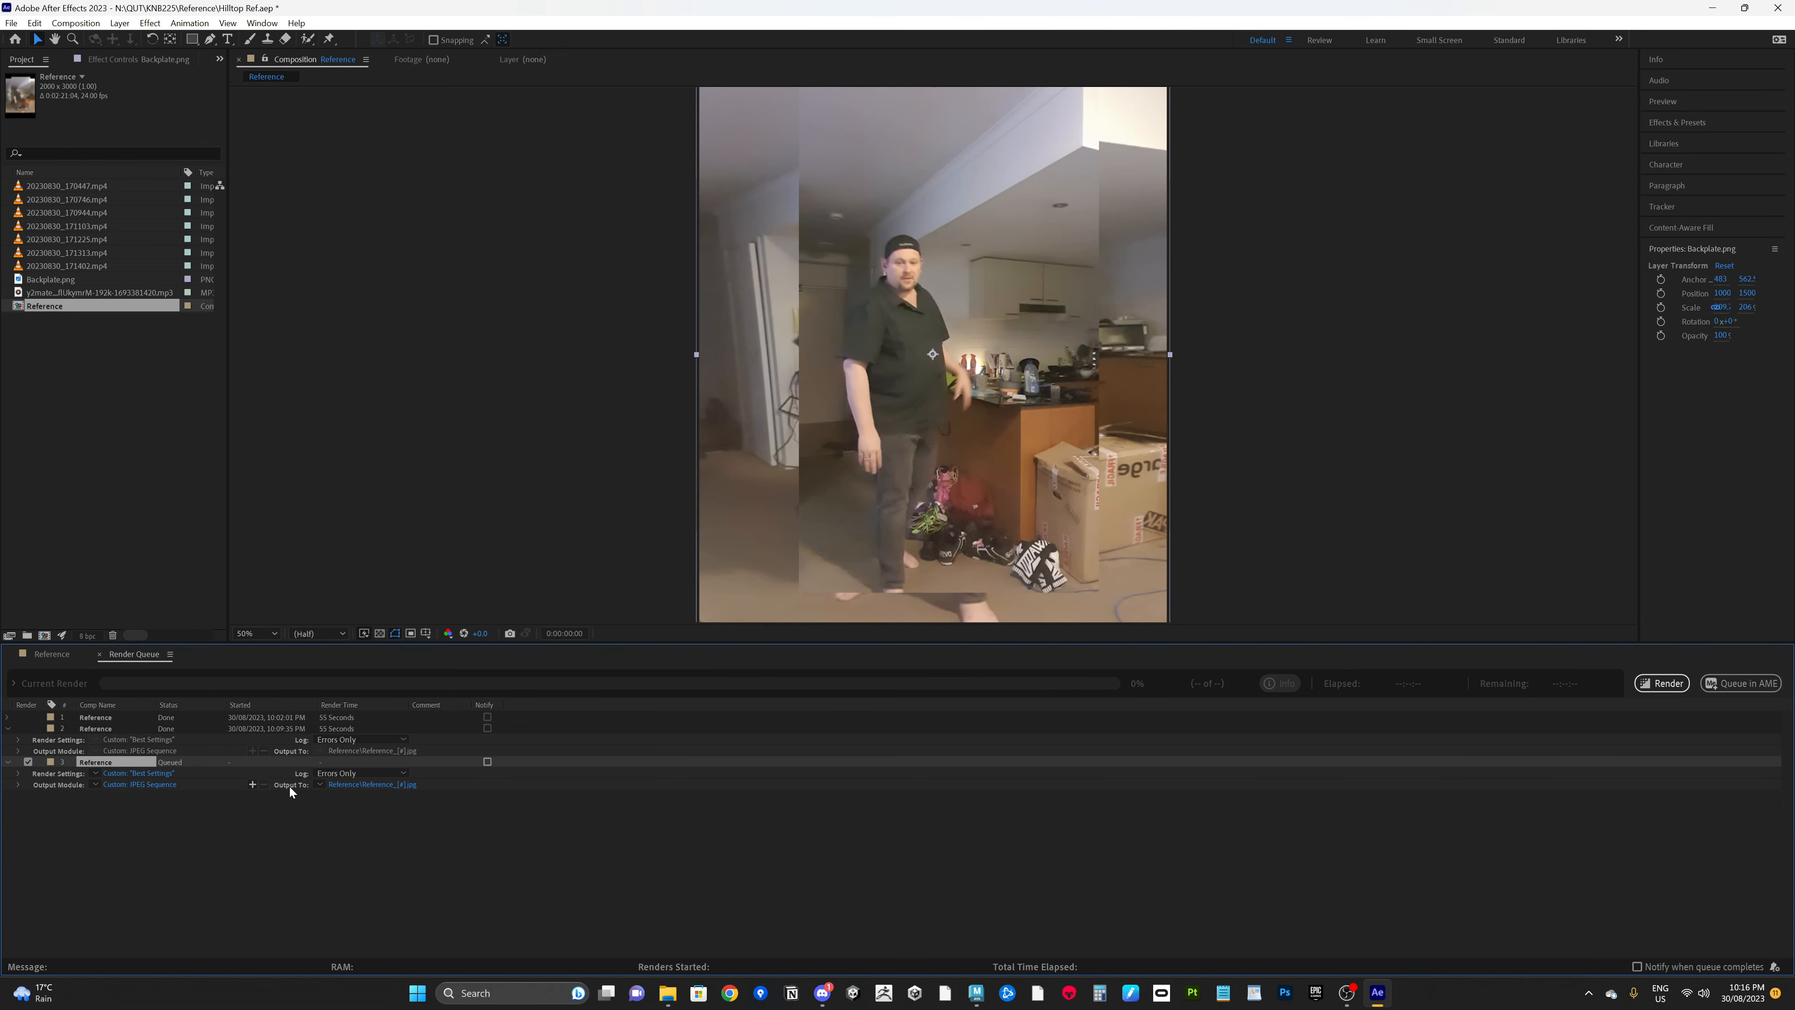
Try #### frame numbering in the output file name, look through the existing frames in the Reference subfolder, and cancel the output destination dialog
click(369, 786)
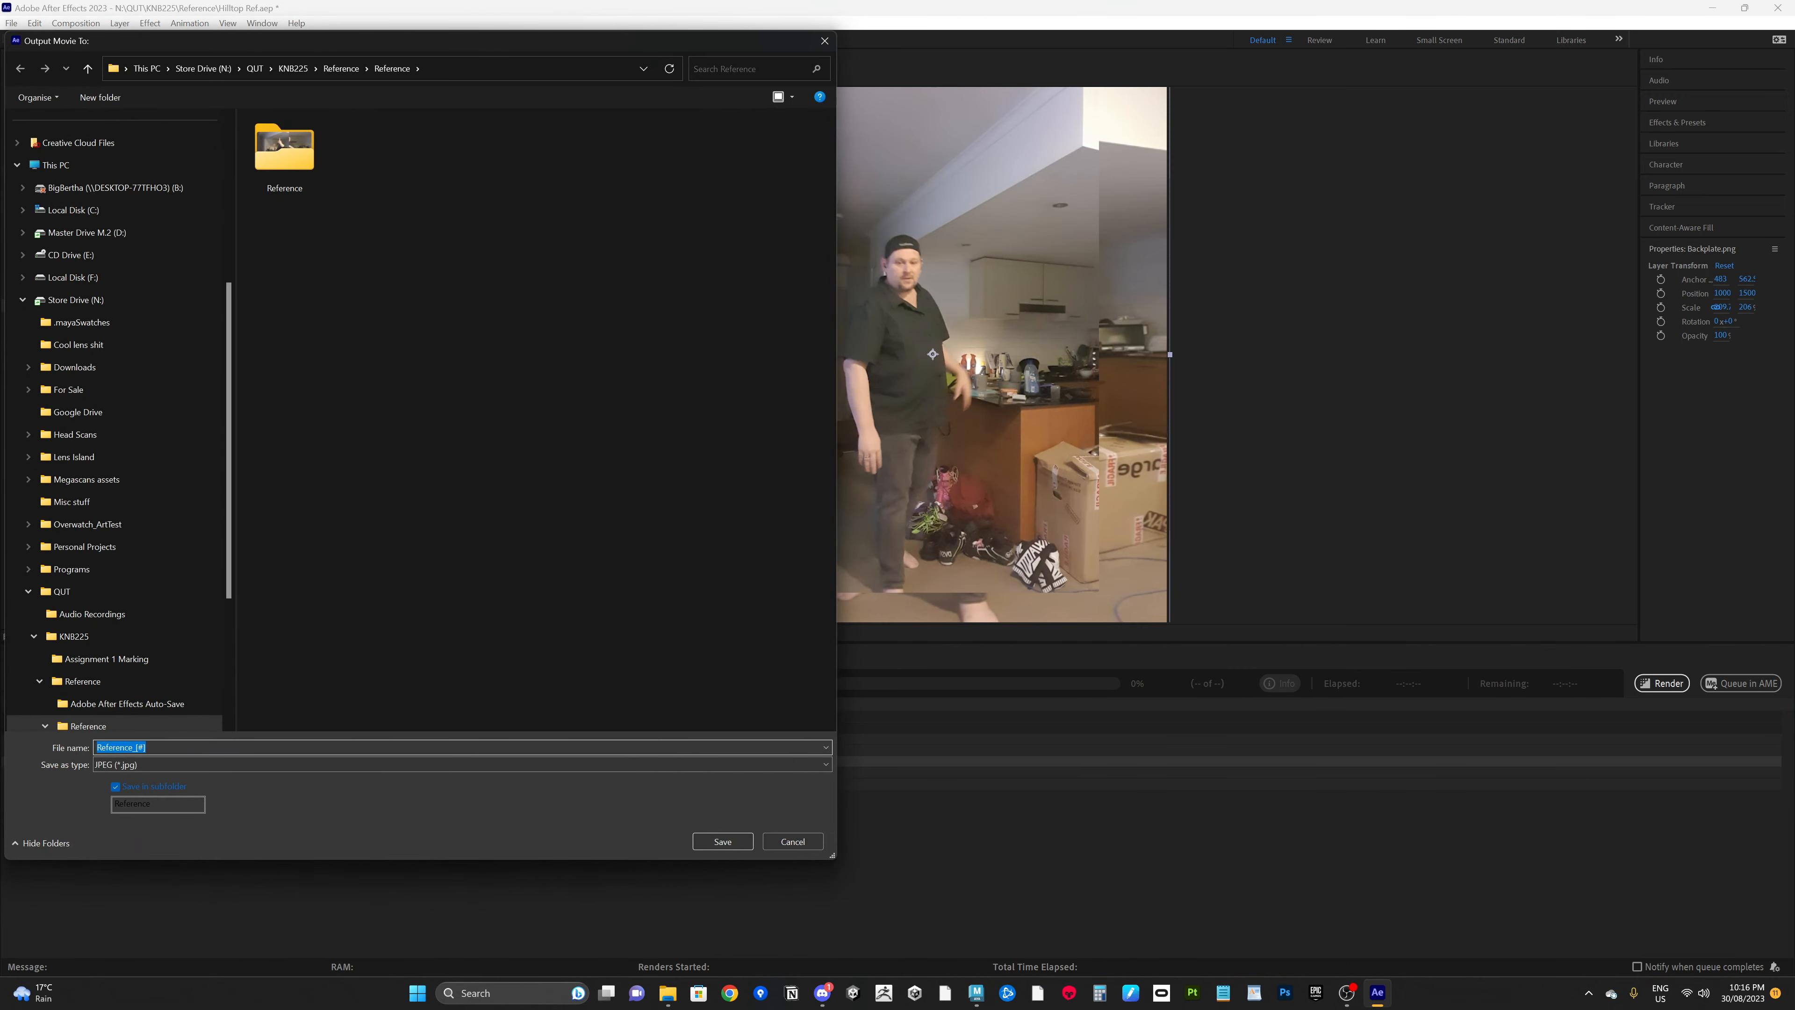
click(143, 747)
text(####)
mouse_move(132, 748)
mouse_down()
mouse_move(101, 747)
mouse_move(158, 747)
mouse_move(138, 748)
mouse_up()
click(159, 748)
drag(159, 748, 135, 747)
key(BackSpace)
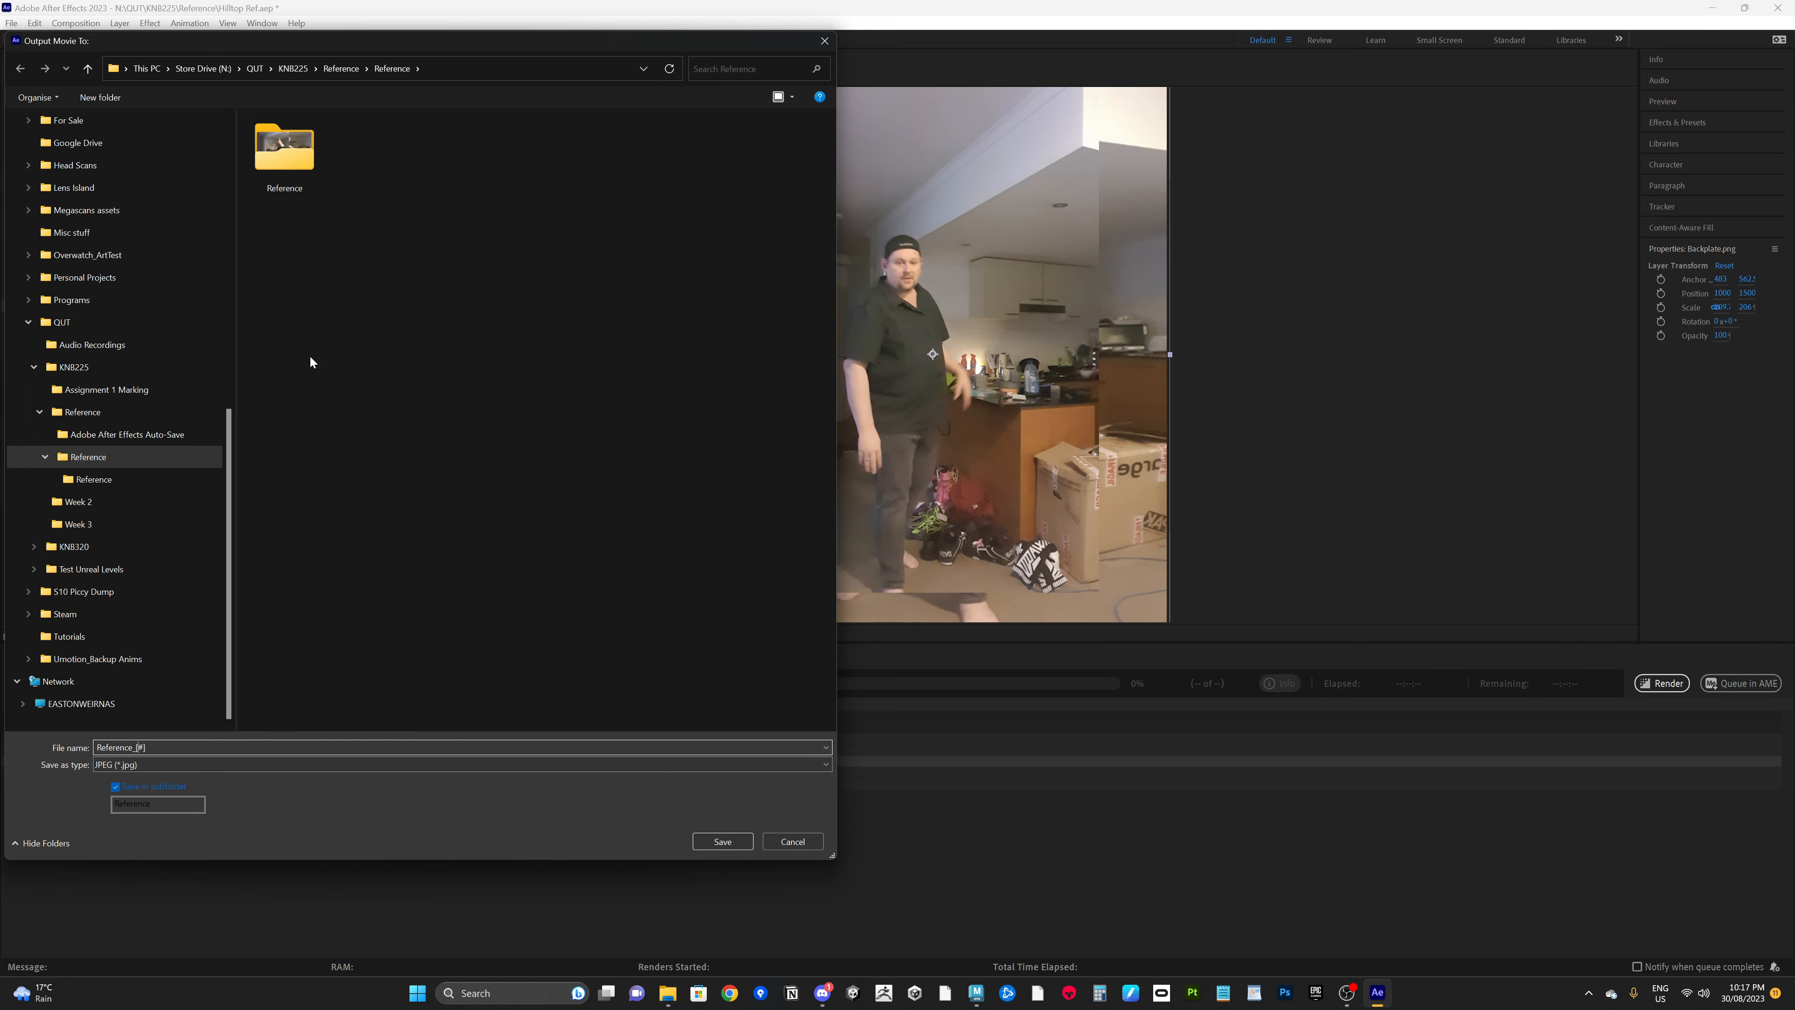
double_click(286, 161)
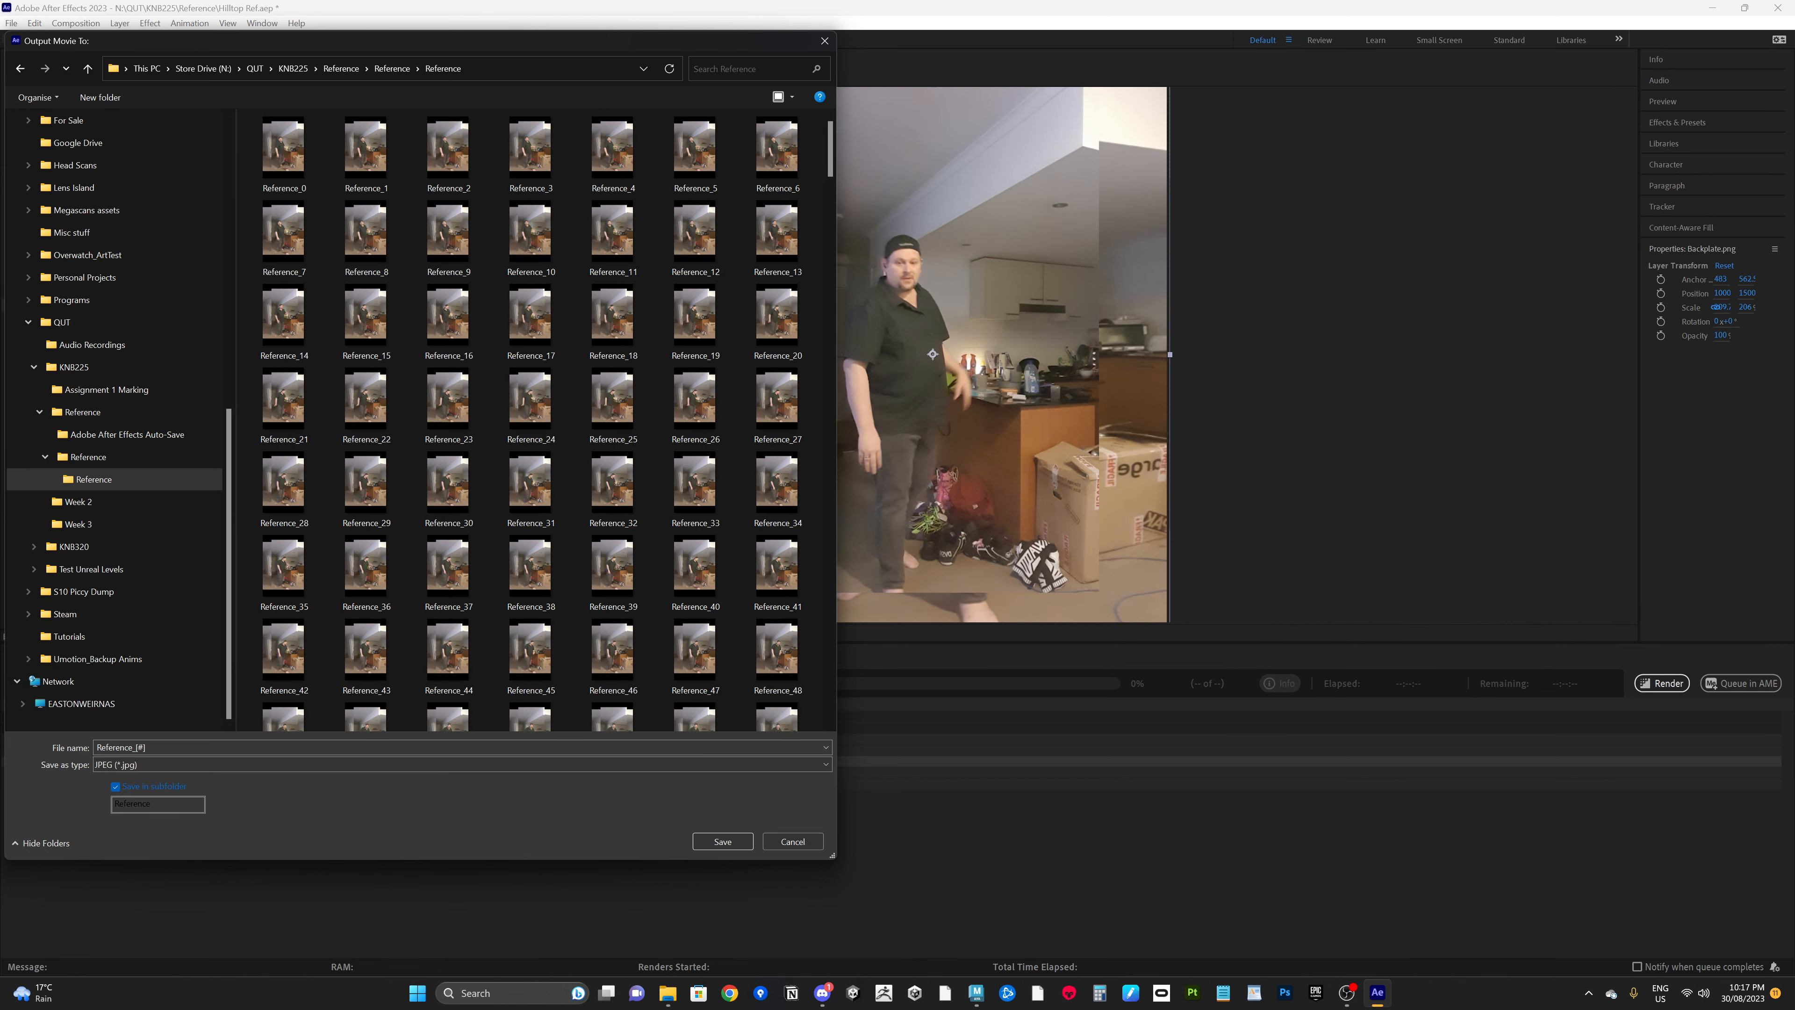
click(793, 841)
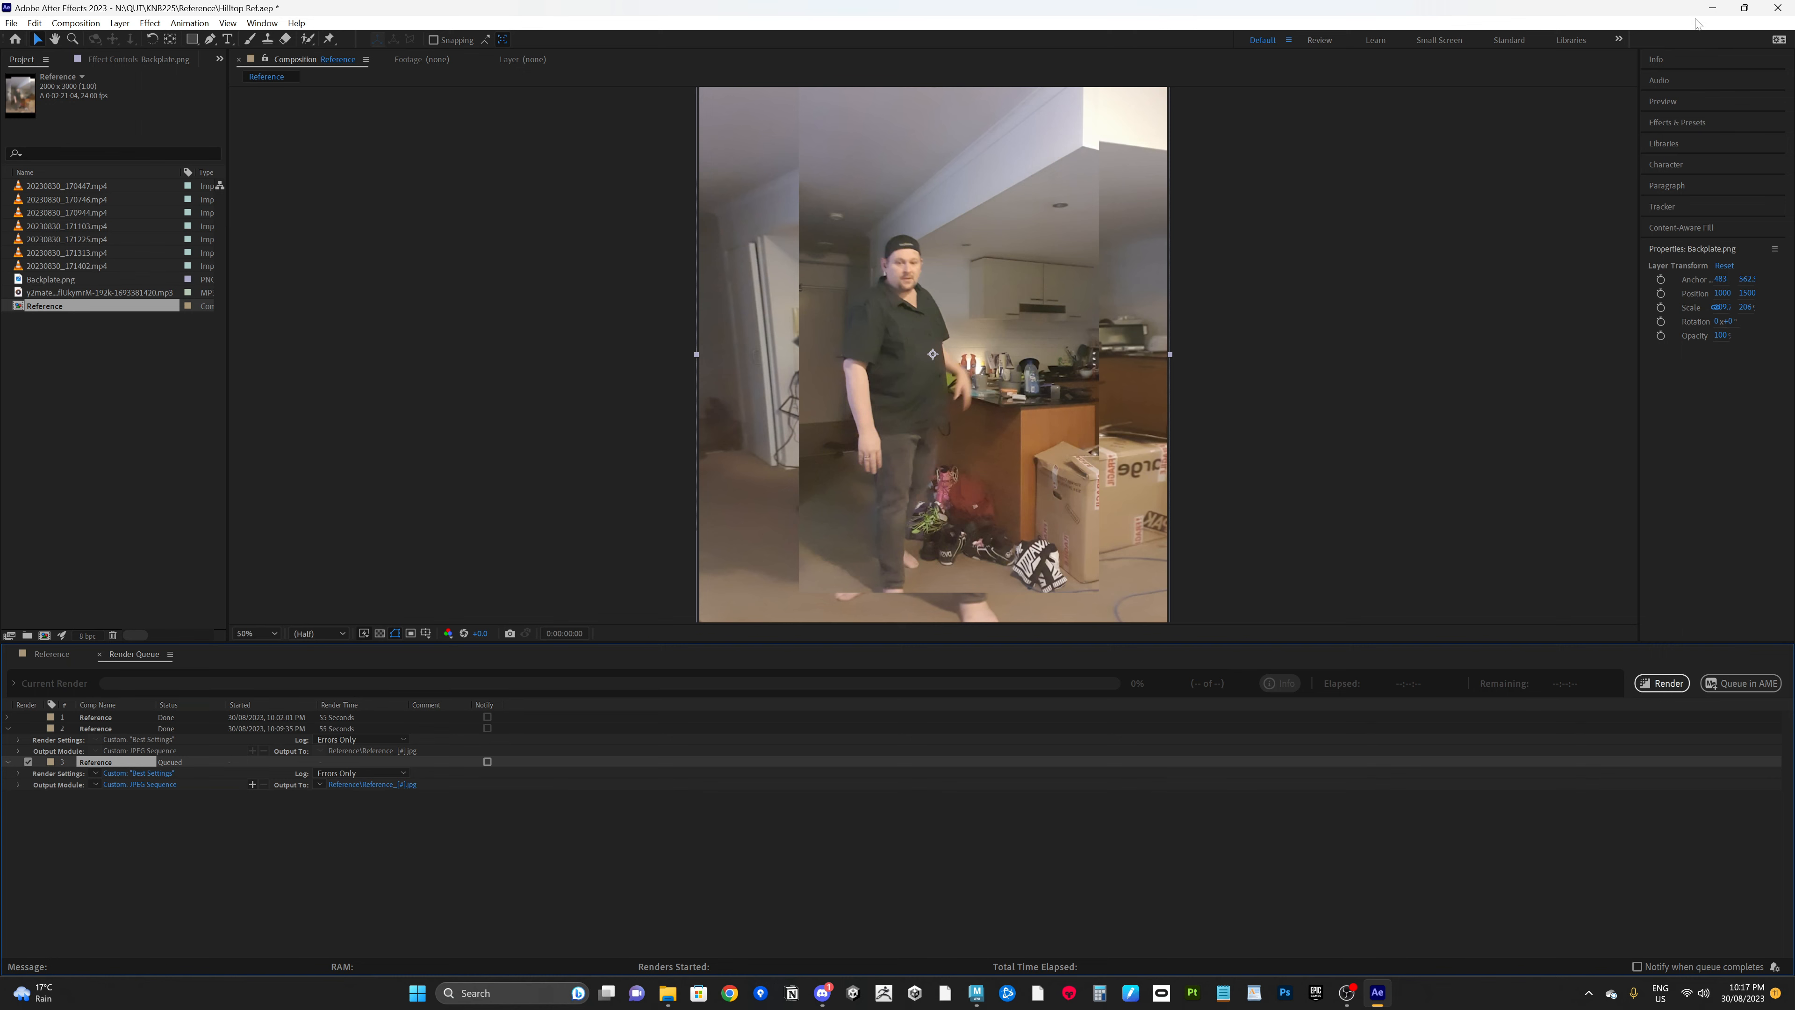
Minimise After Effects, switch to Maya and minimise its Hypershade window
click(1713, 10)
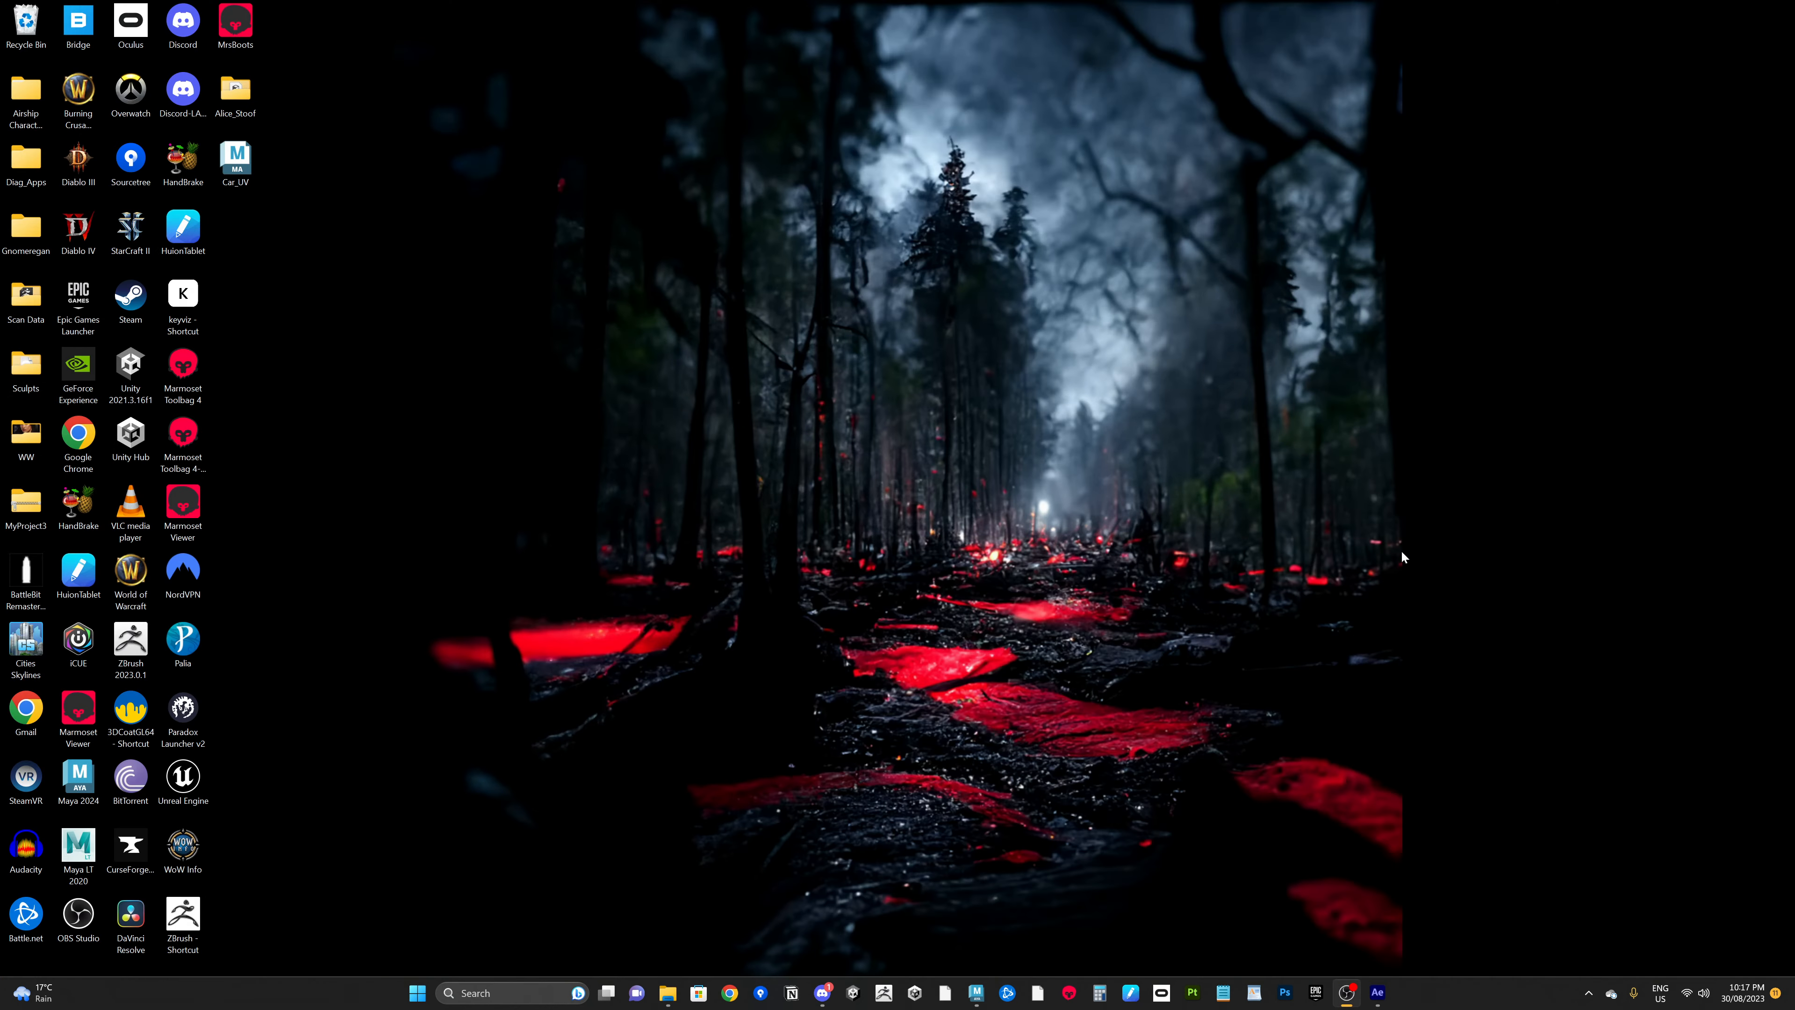
click(976, 1001)
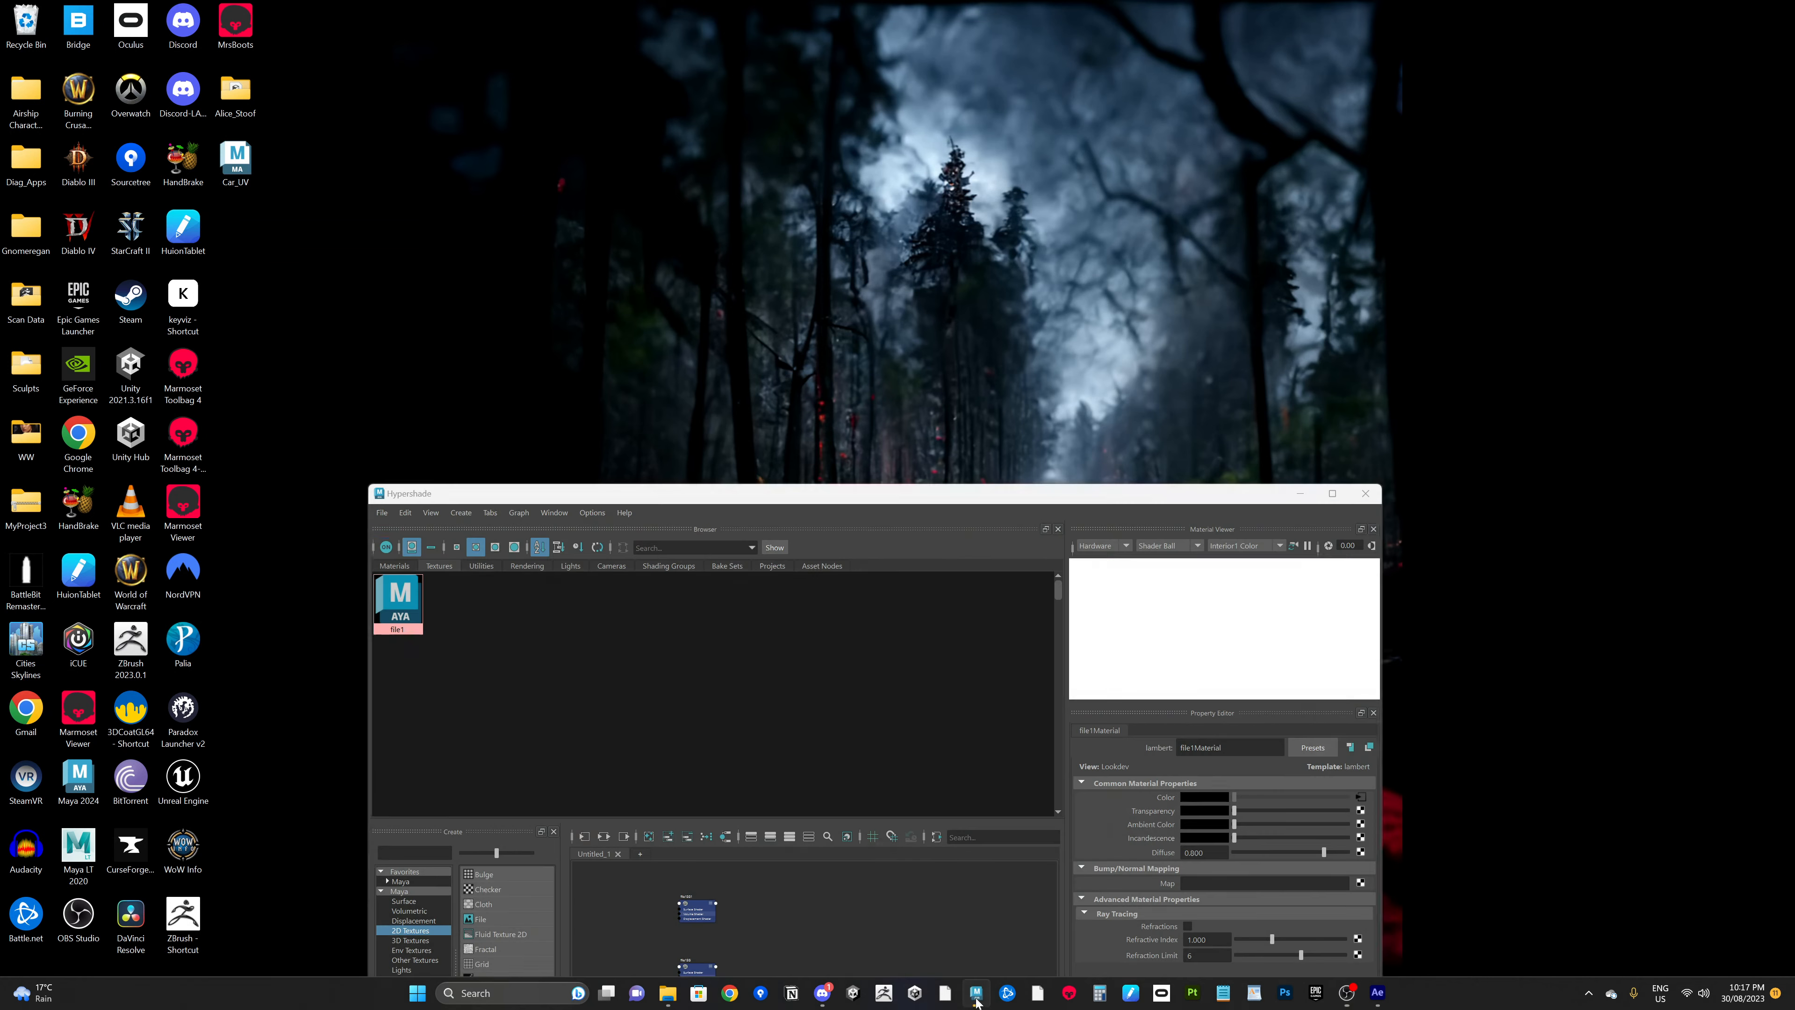
click(1299, 493)
Play the reference image sequence on the plane, return to the start of the timeline and view the selected plane from several angles
alt+drag(899, 433, 1041, 509)
drag(696, 910, 148, 910)
key(alt+v)
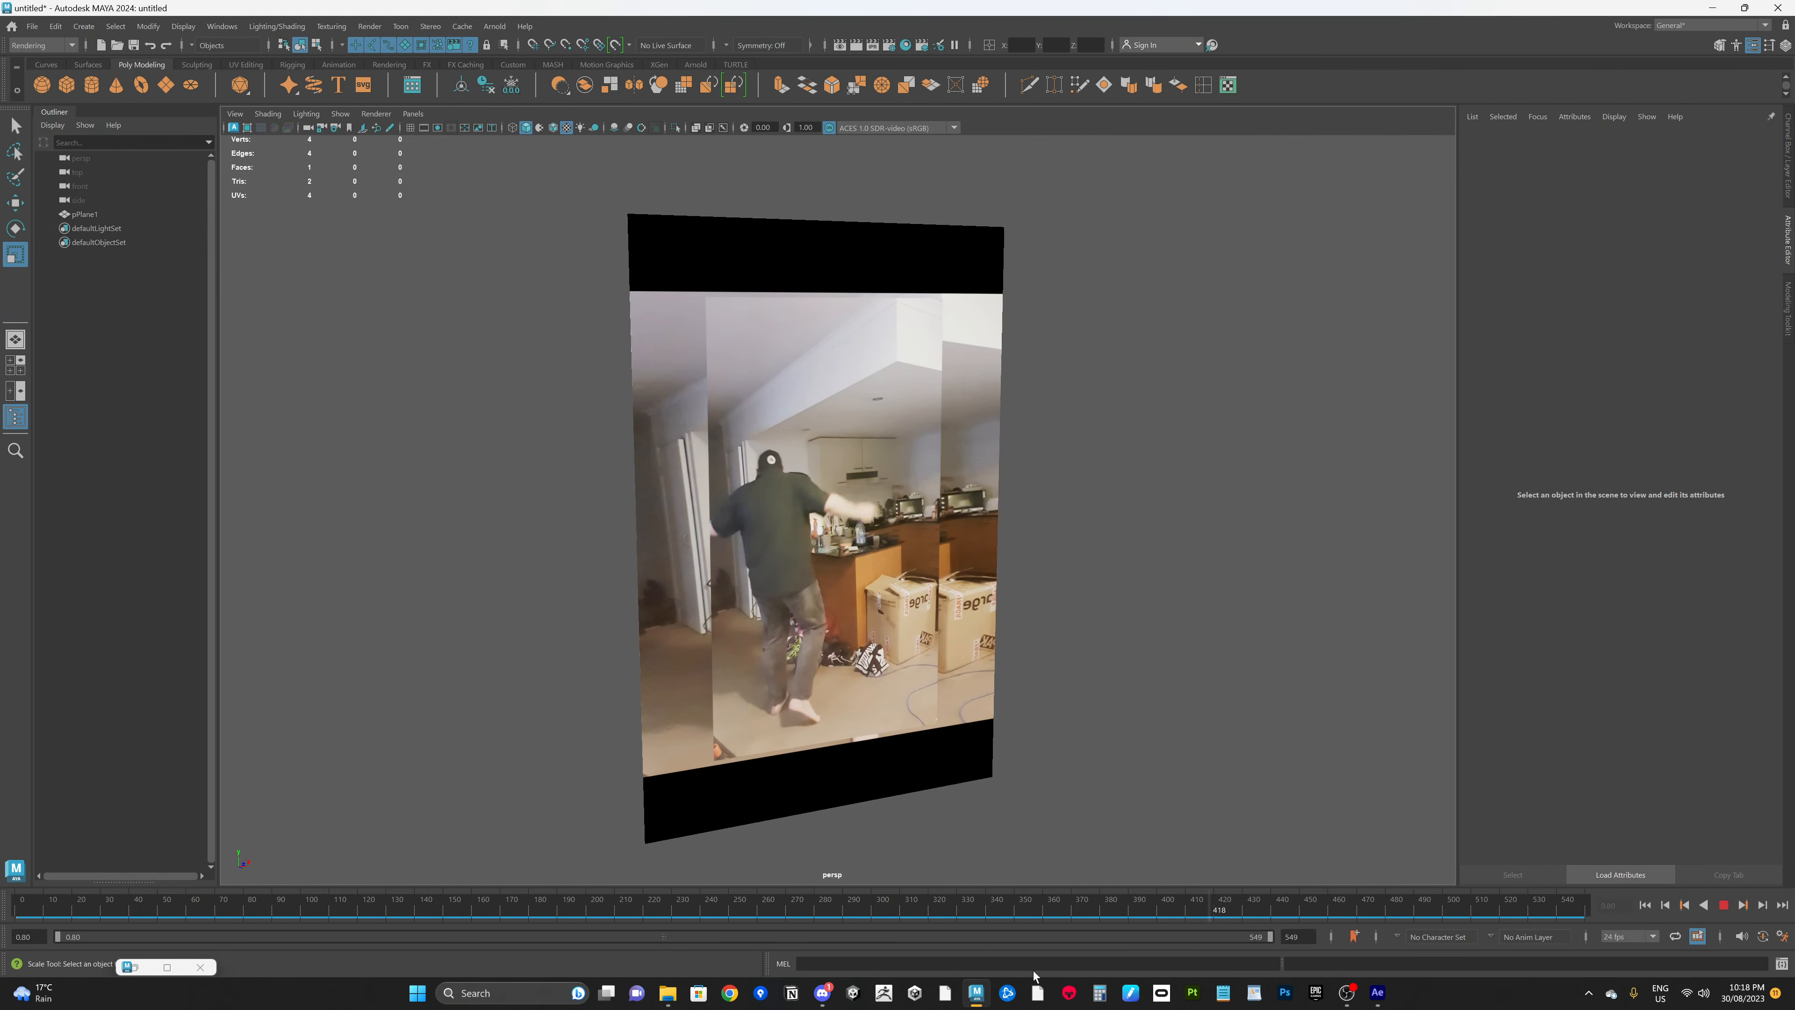
drag(778, 912, 10, 941)
alt+middle_drag(891, 598, 880, 603)
click(879, 604)
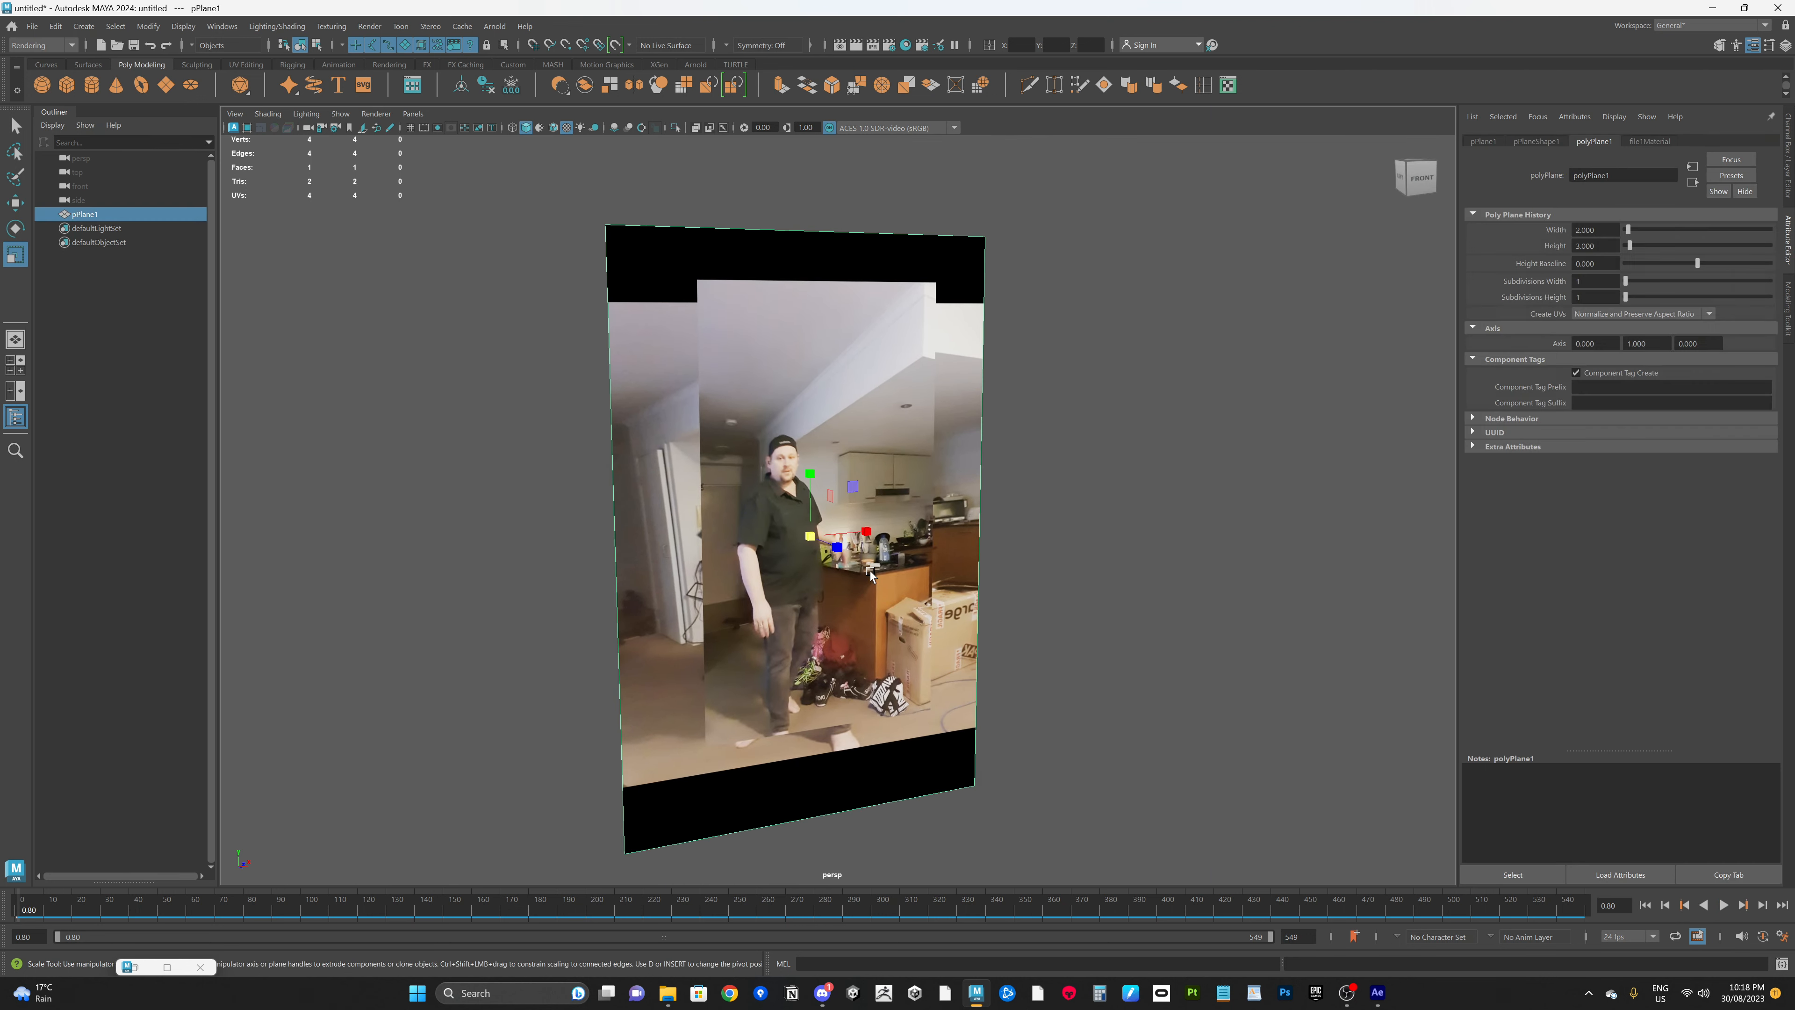
alt+drag(879, 605, 945, 551)
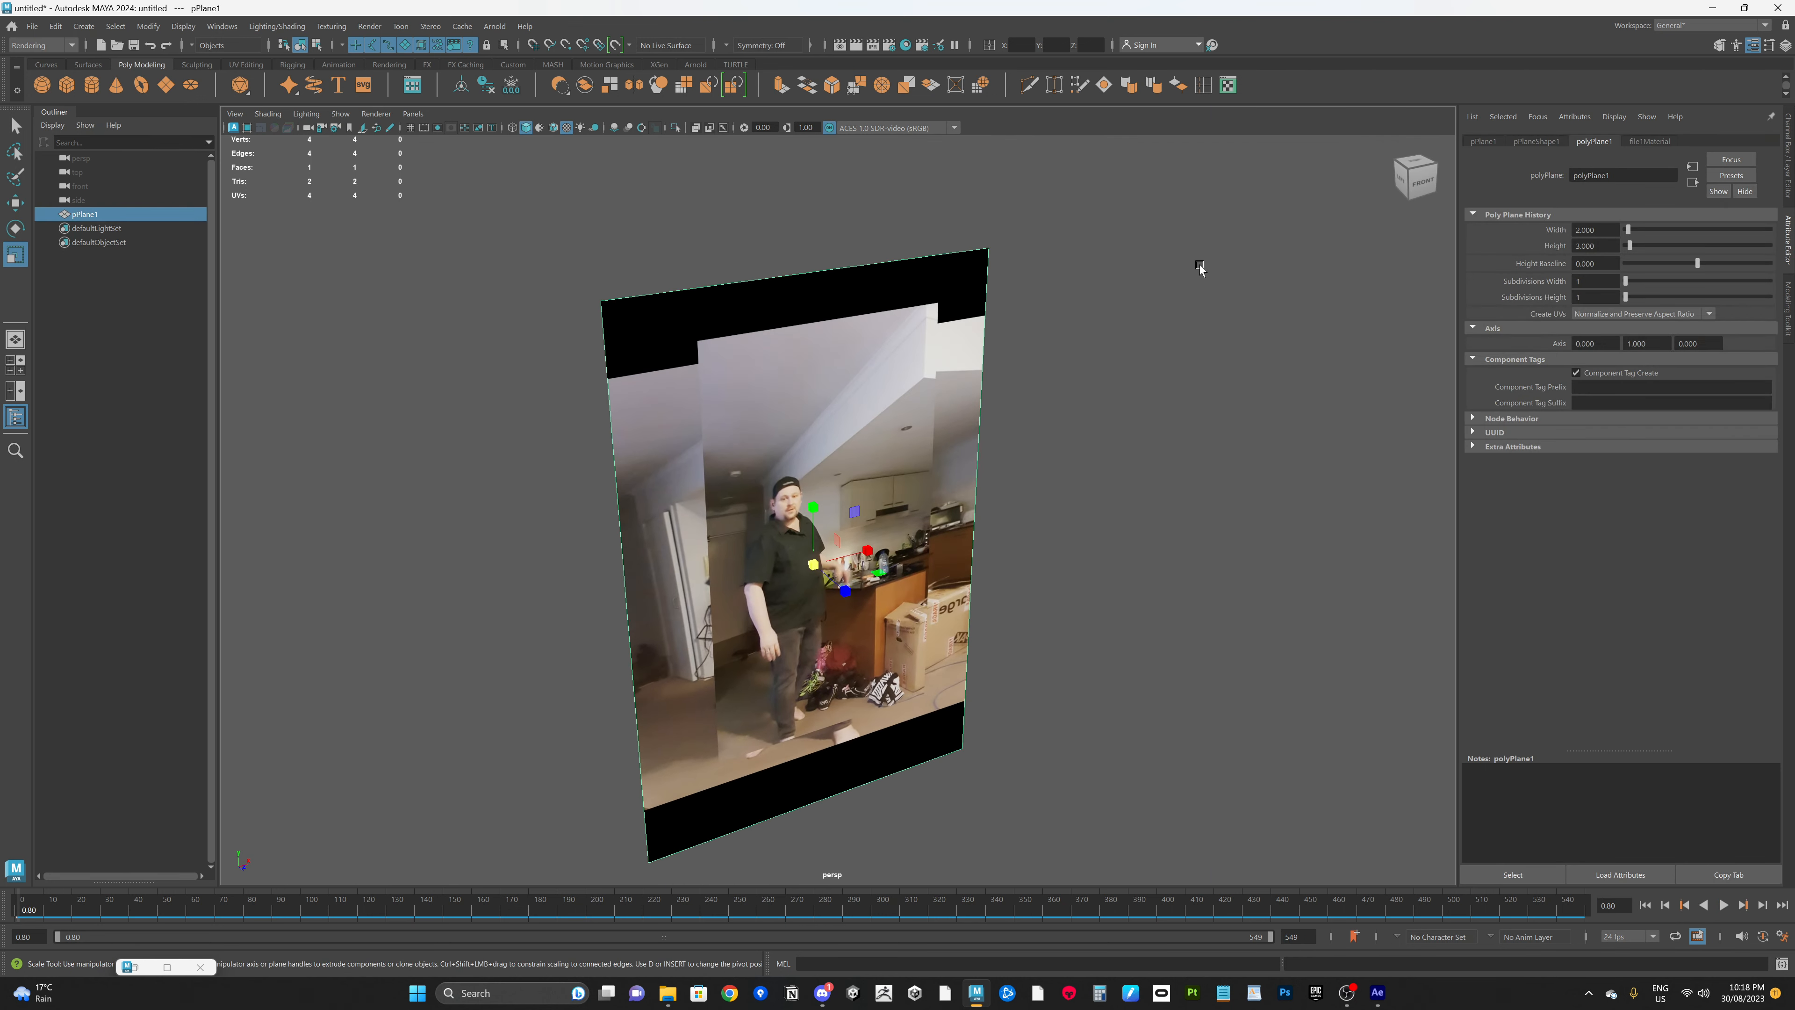
alt+drag(1002, 485, 1117, 508)
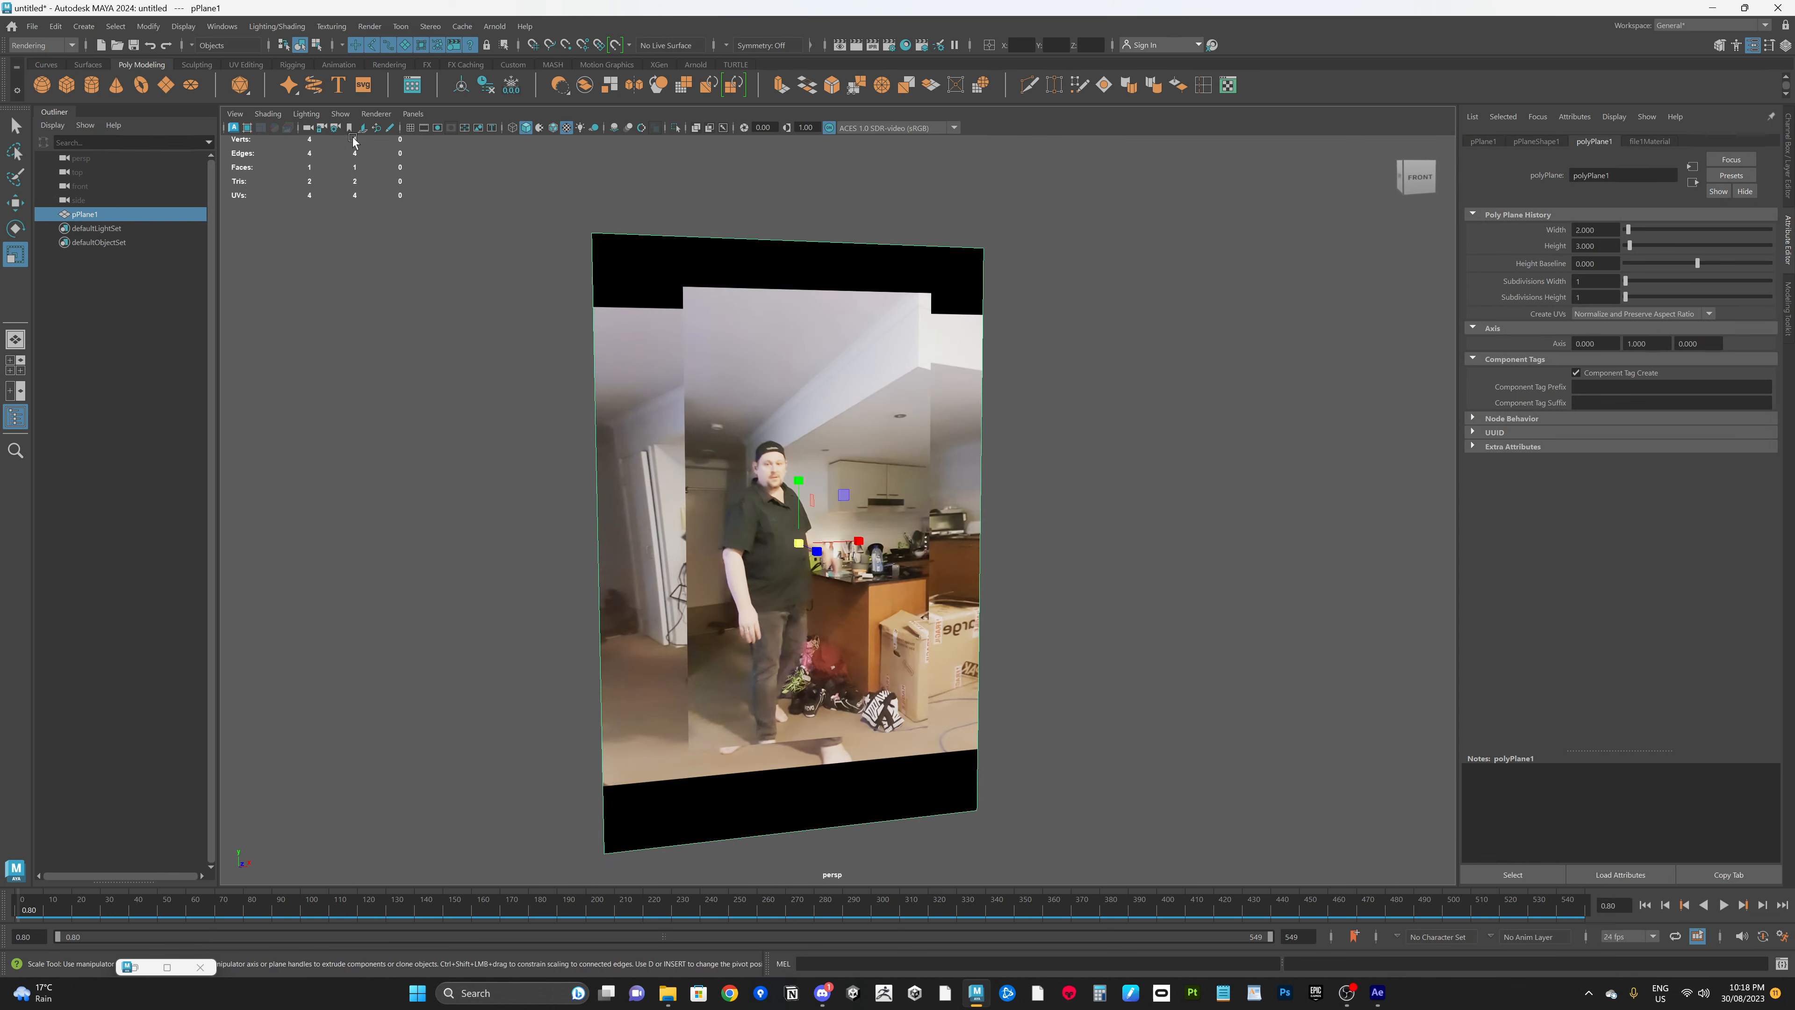
Look up the image plane import options for the perspective view without importing anything
click(235, 113)
mouse_move(329, 425)
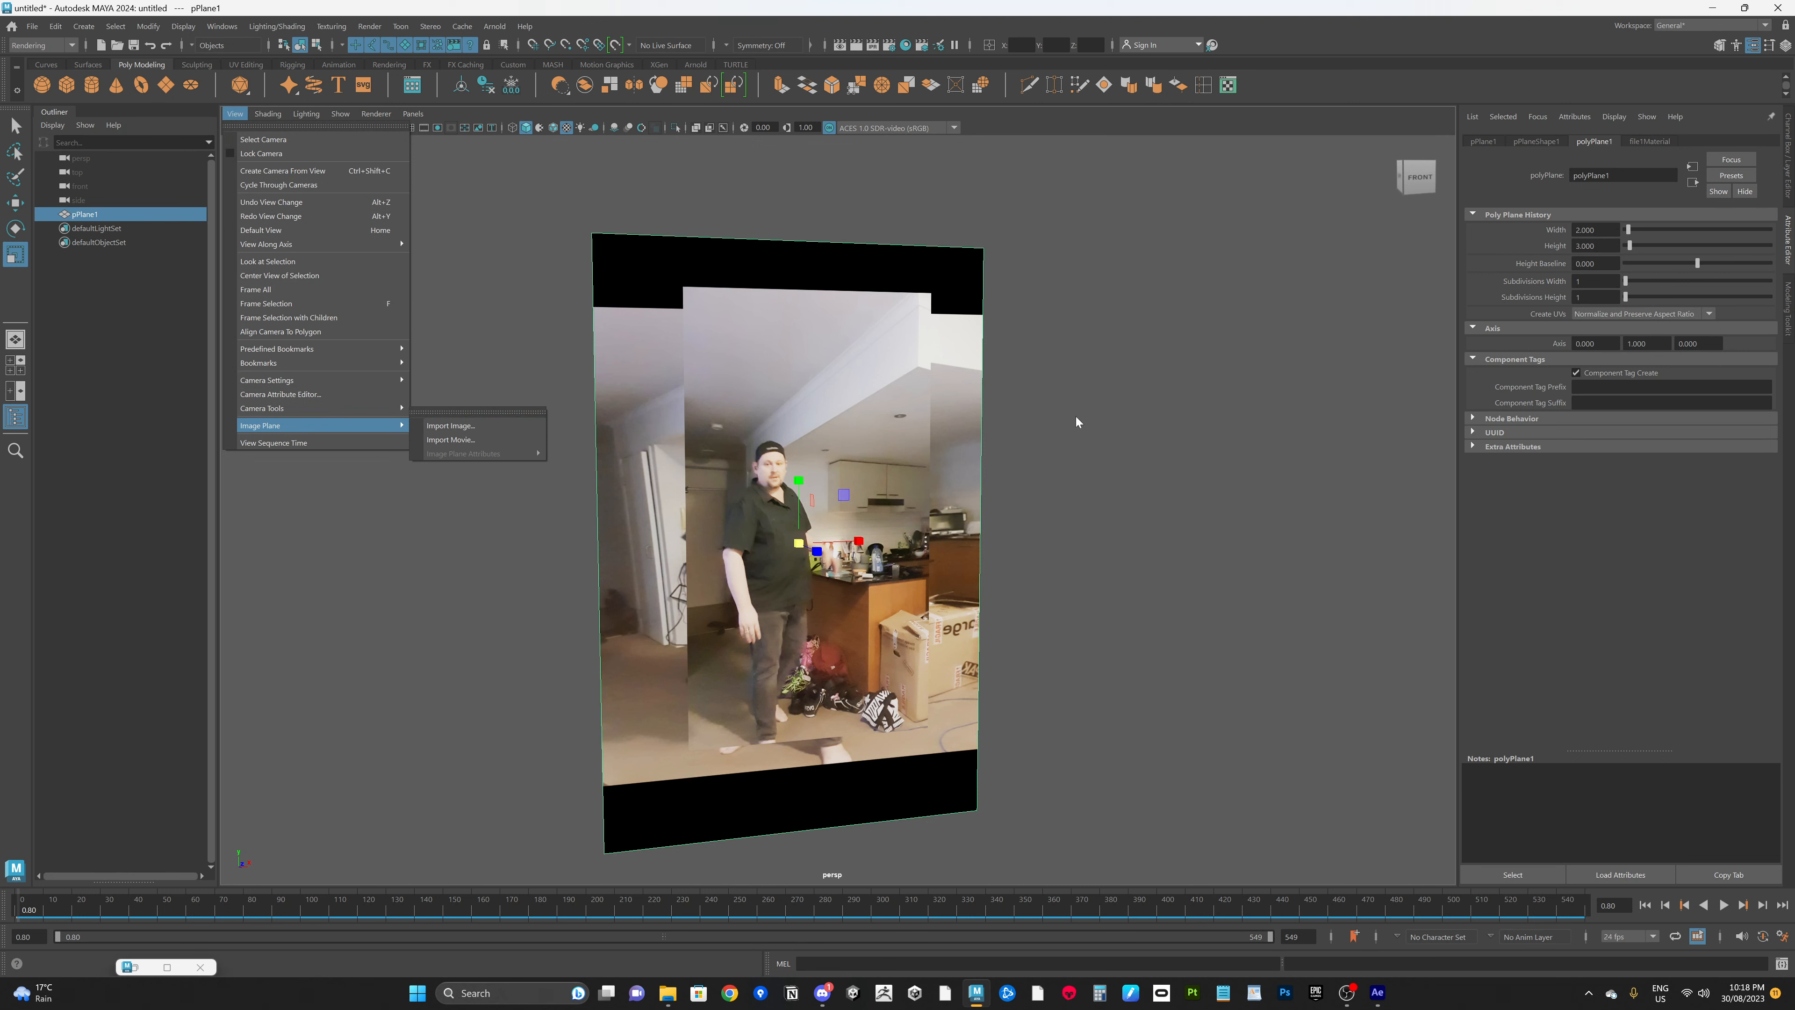
alt+drag(996, 442, 1192, 527)
click(1192, 527)
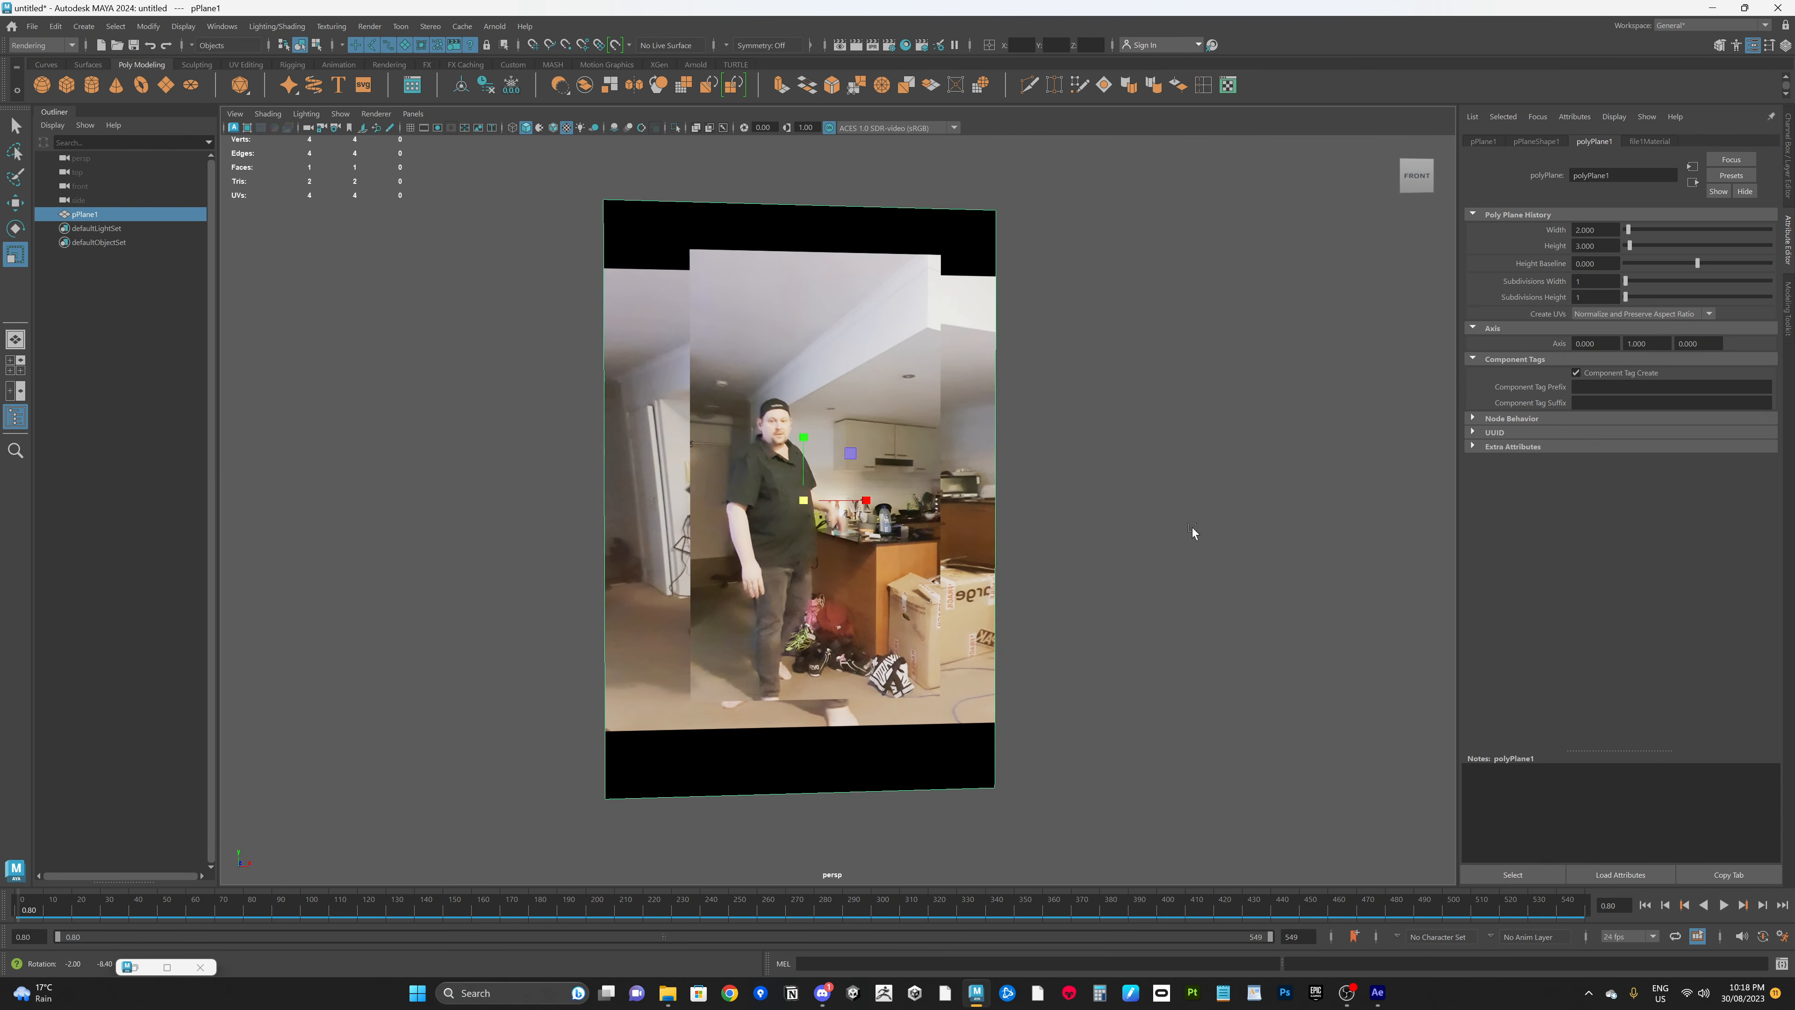
Delete the textured reference plane from the scene
drag(1184, 408, 892, 518)
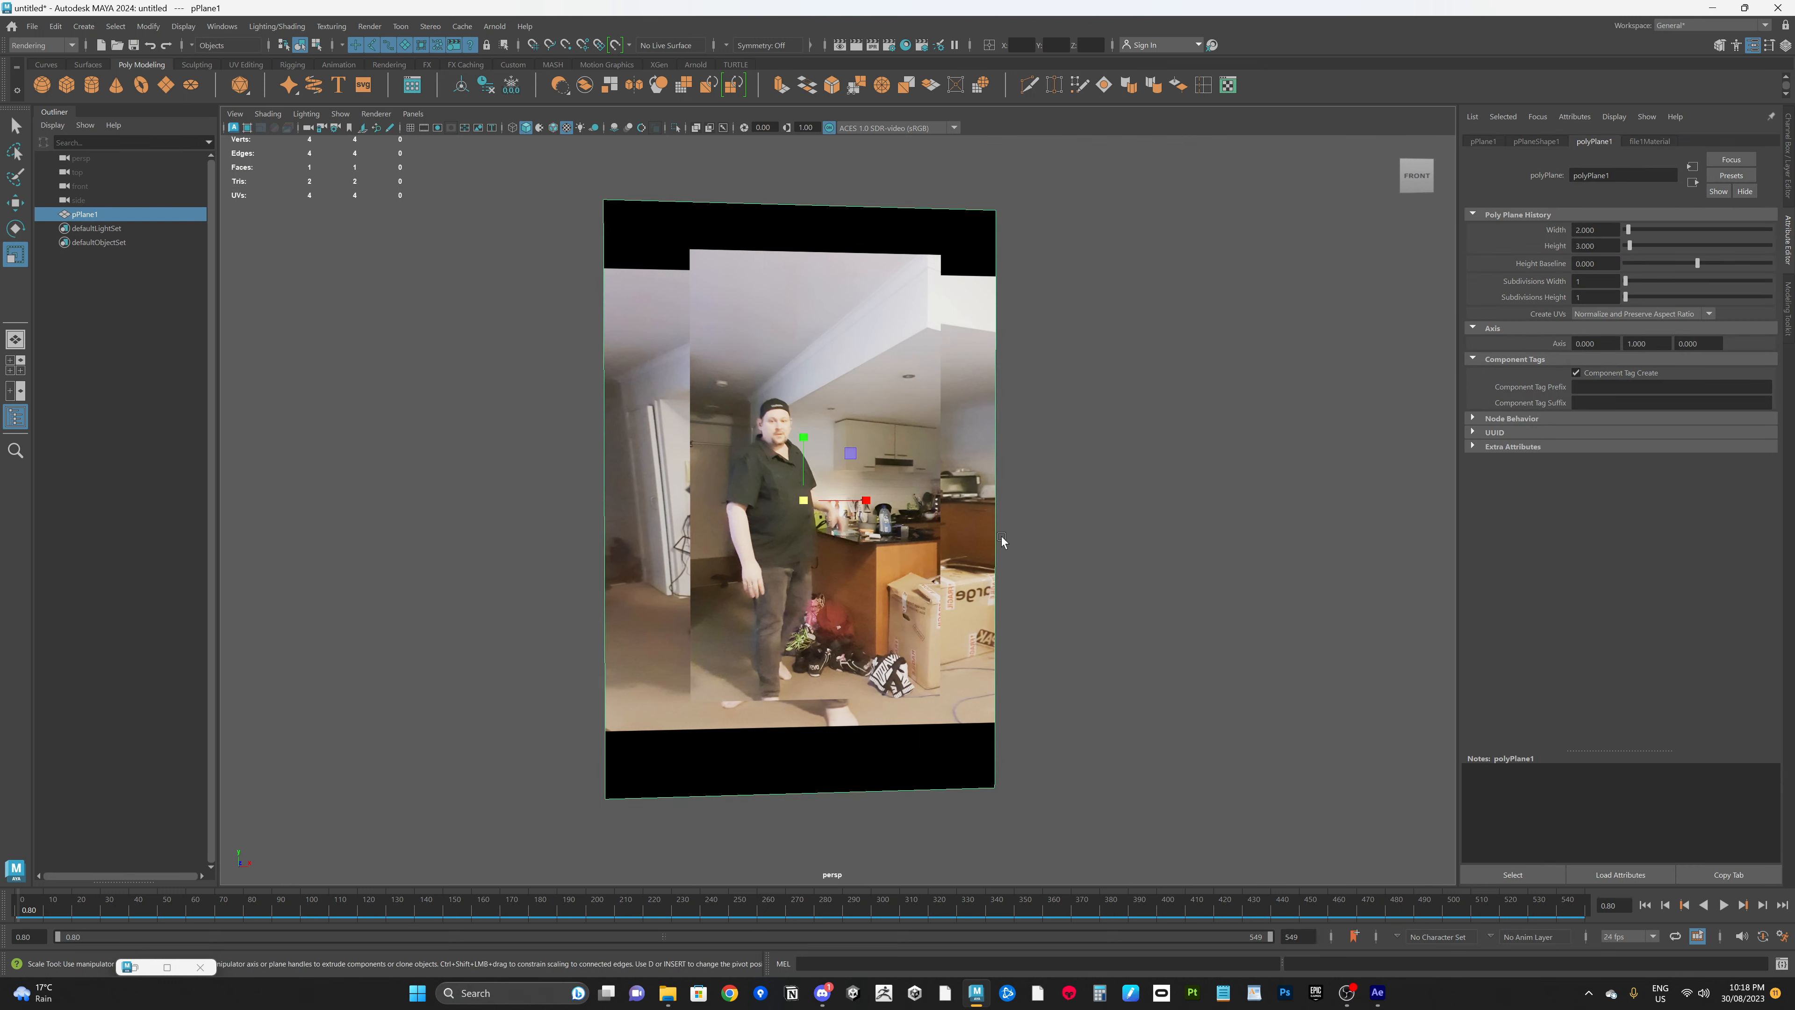
key(Delete)
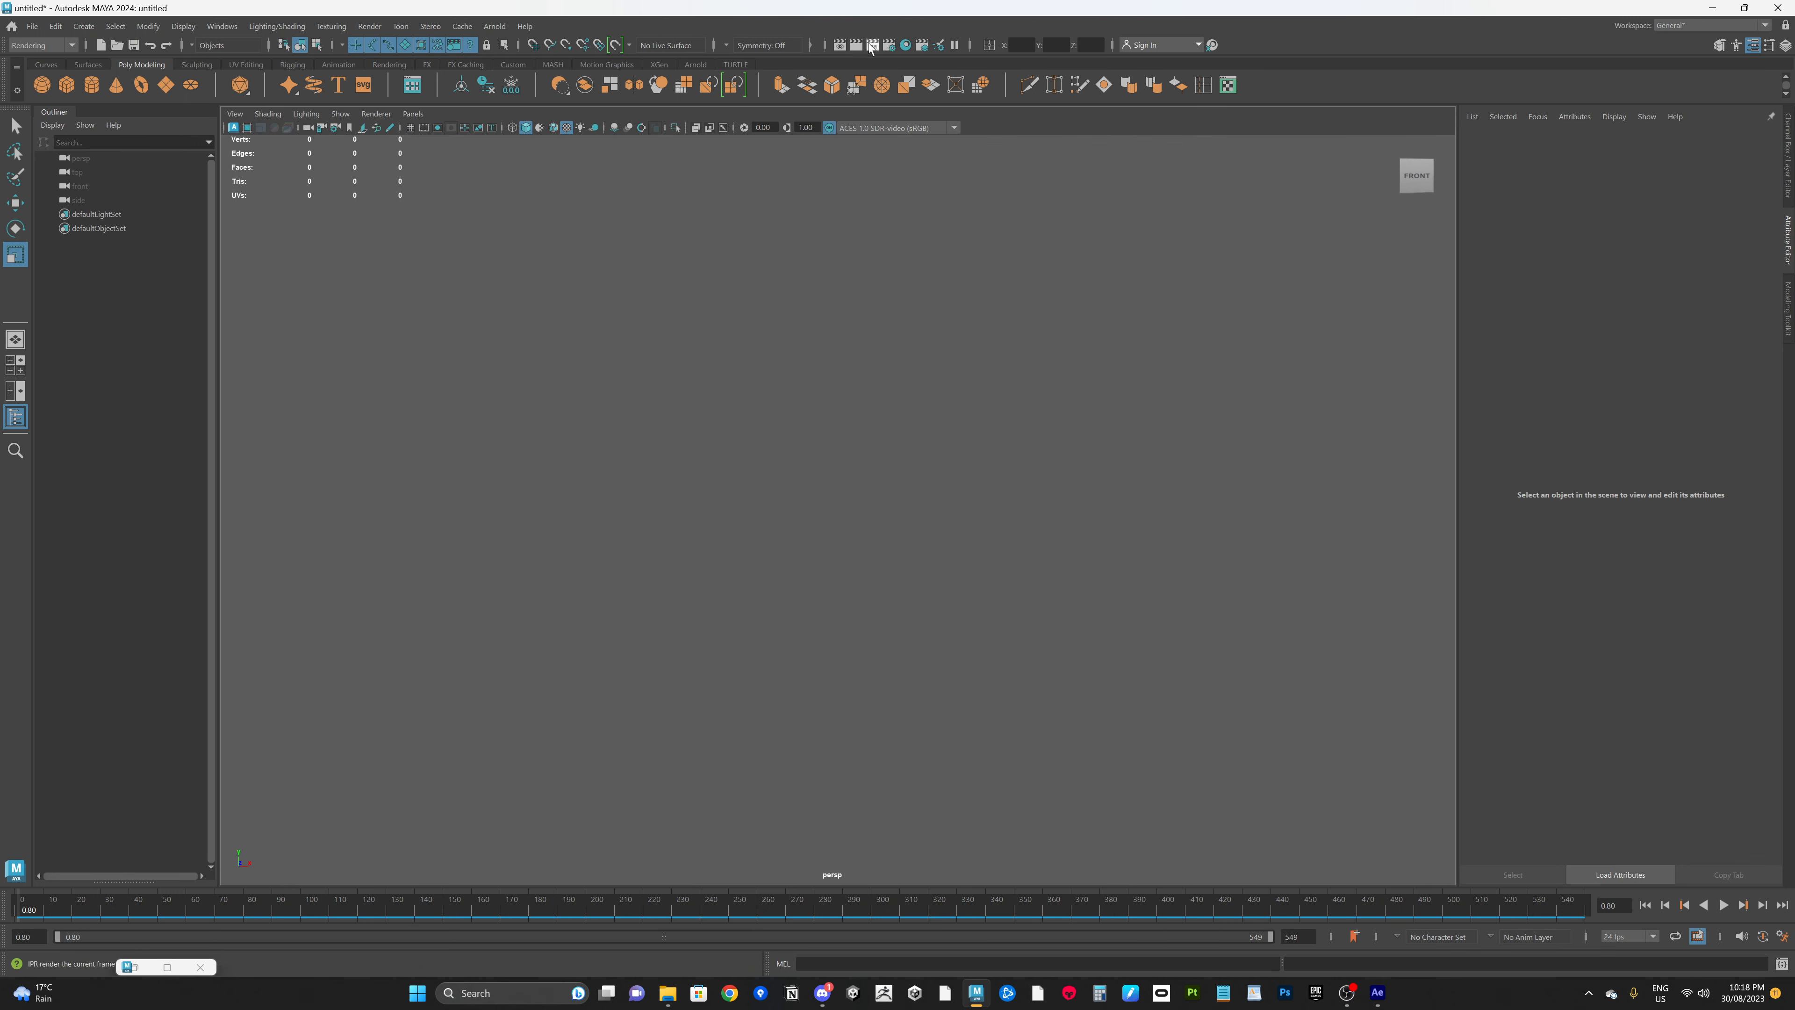
Delete the leftover file texture and its Lambert material in the Hypershade, and close that window
click(905, 45)
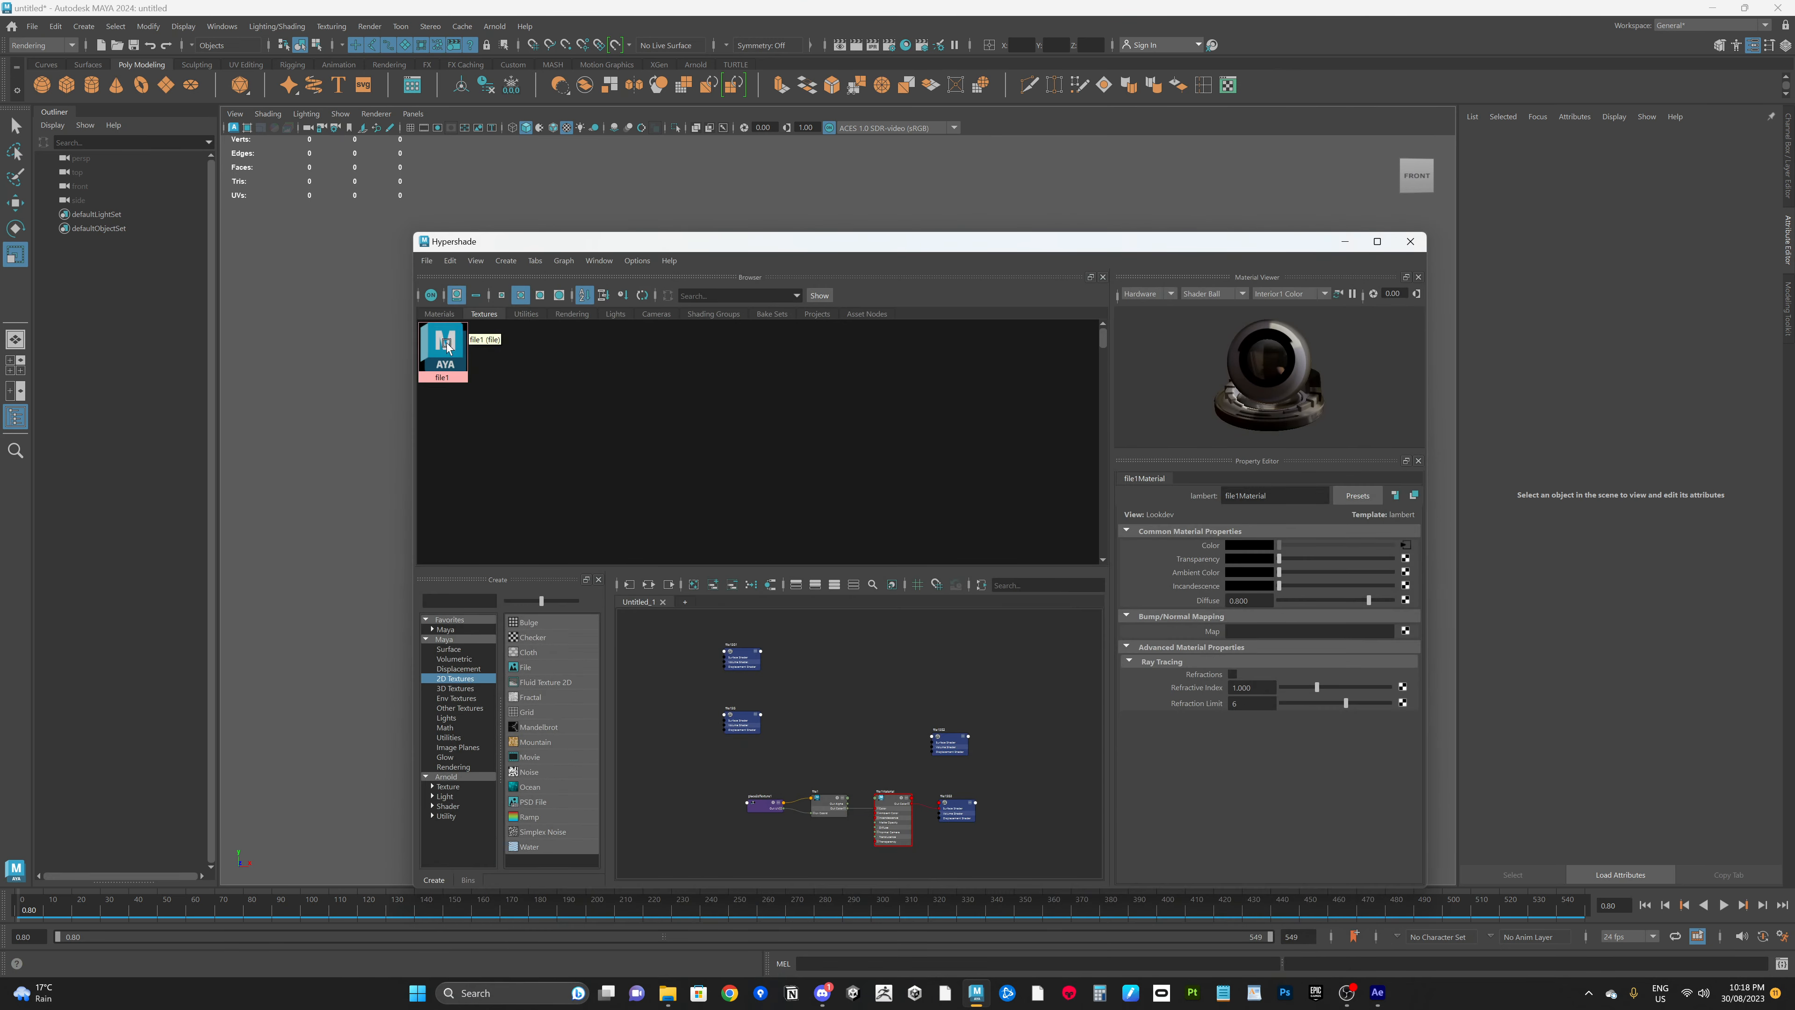
click(446, 345)
key(Delete)
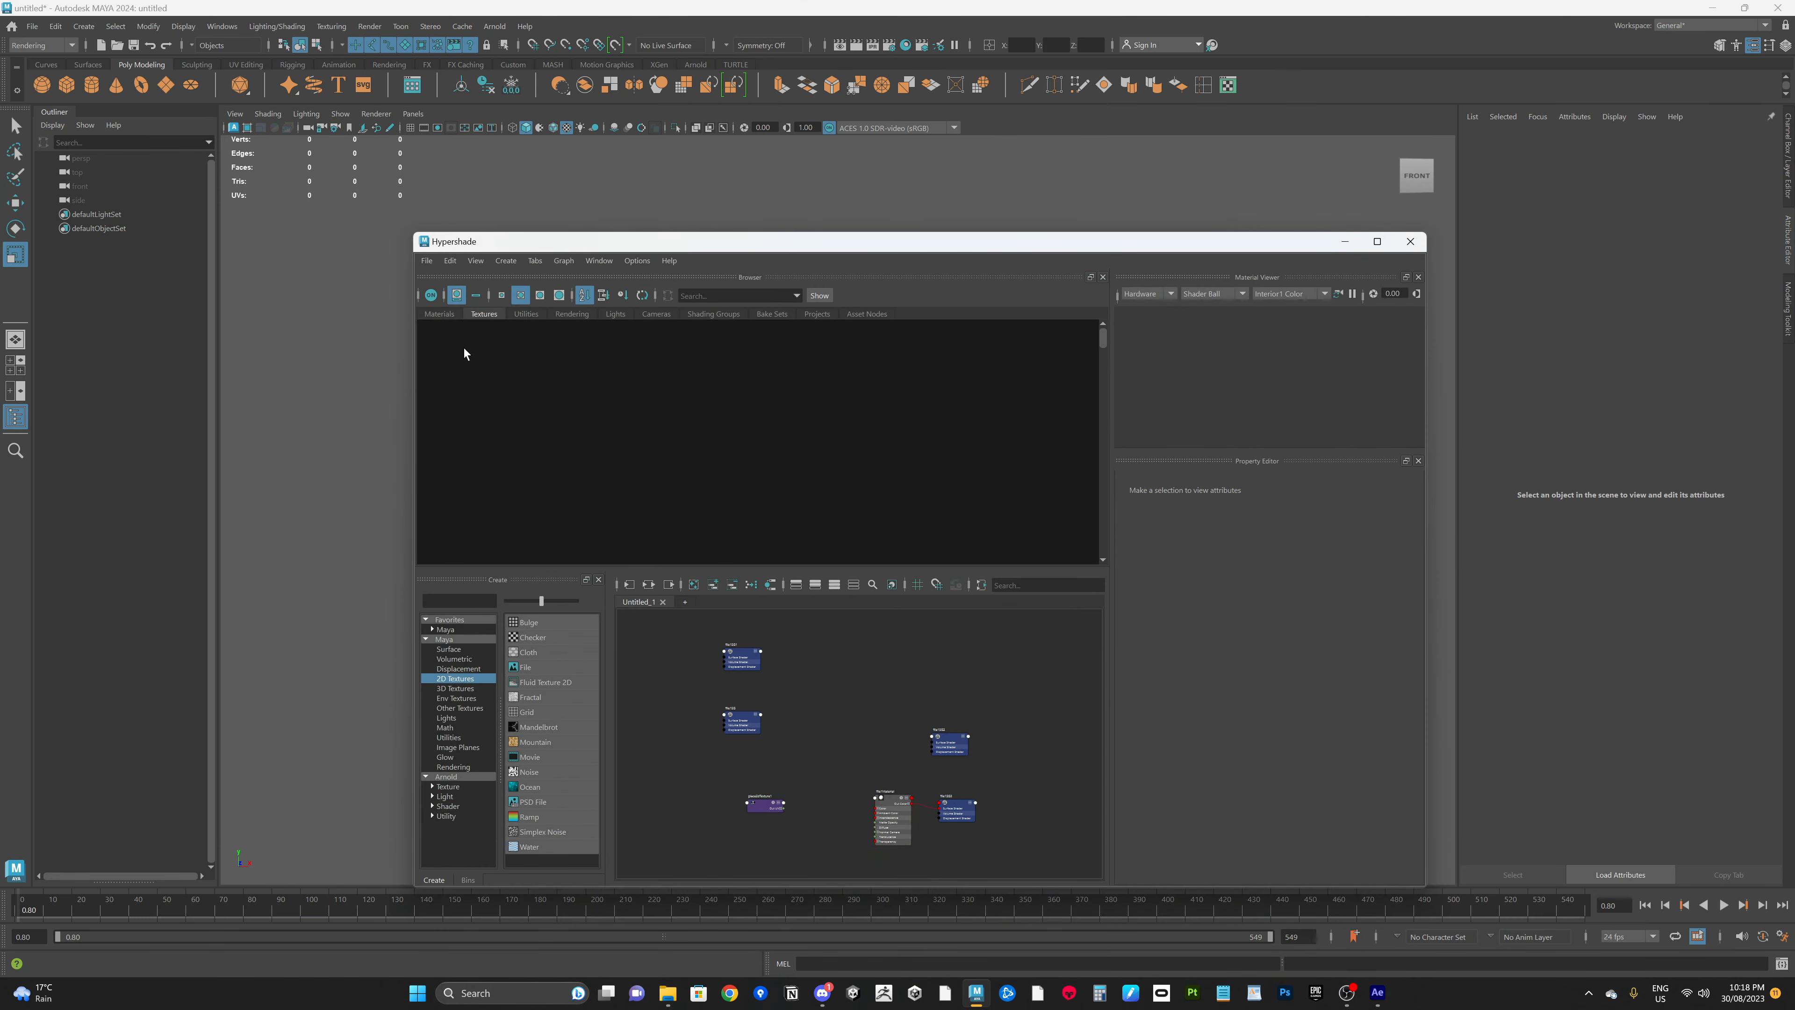
click(439, 314)
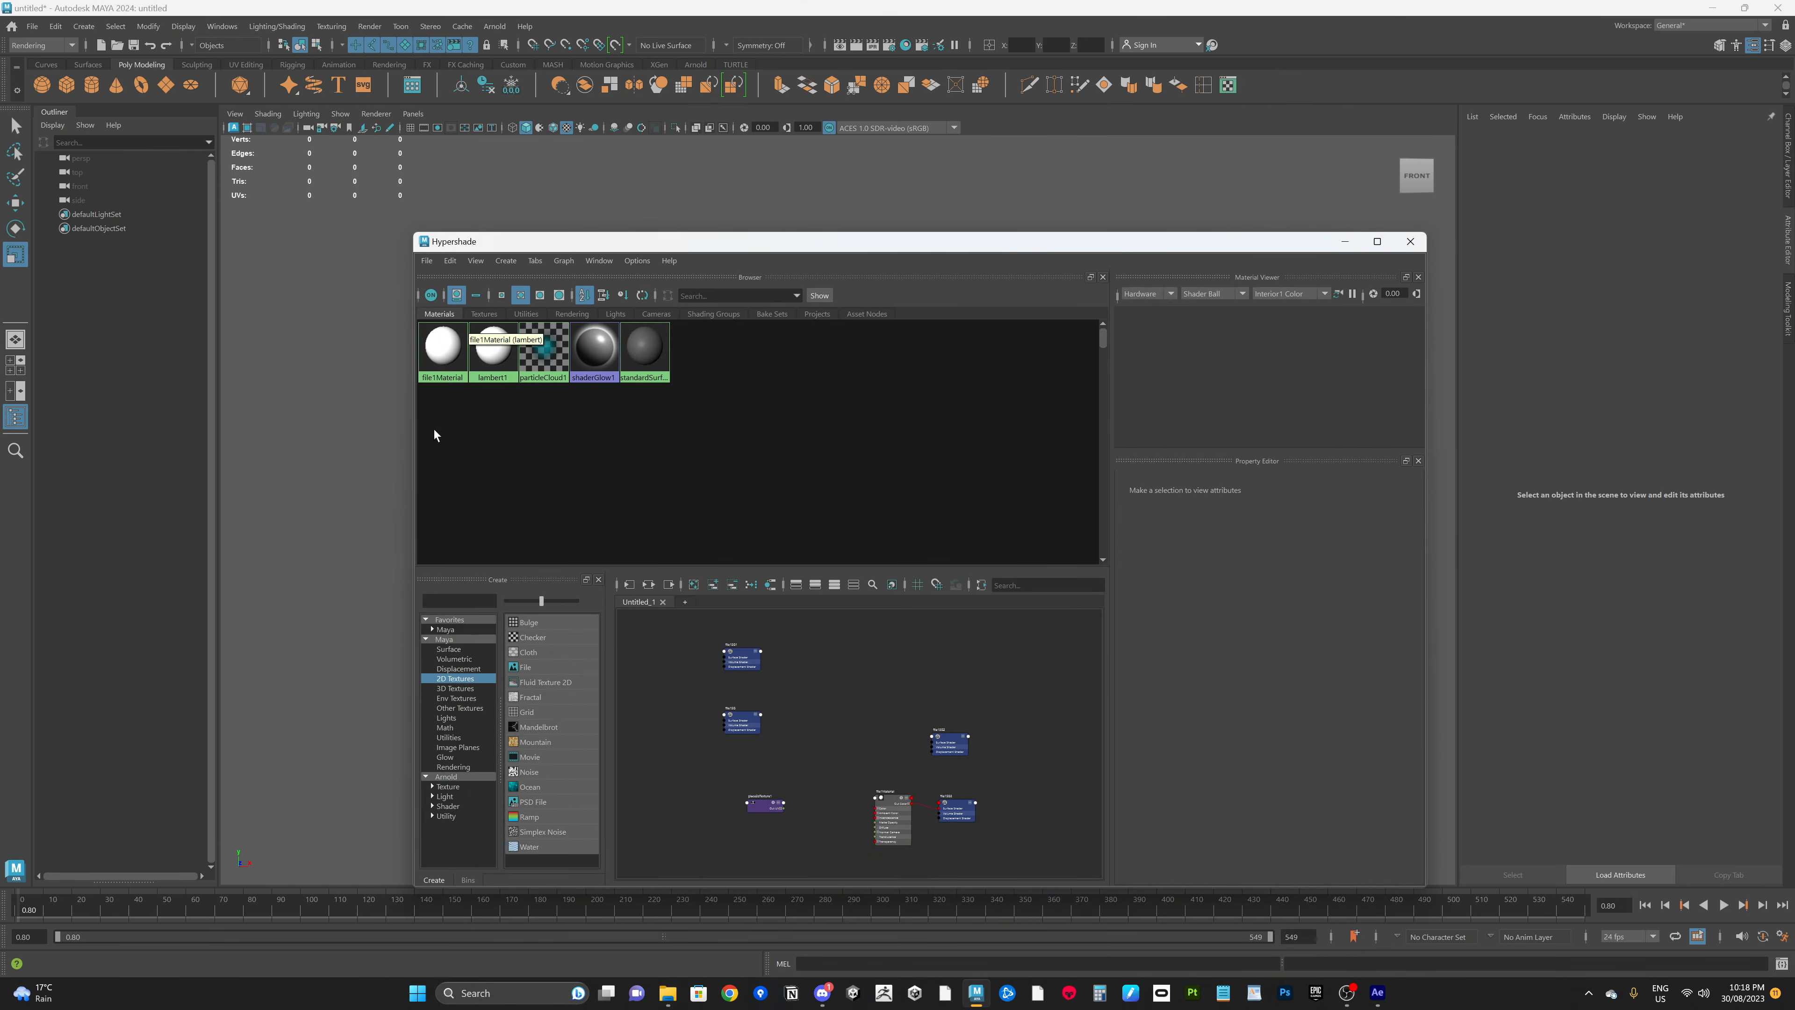
drag(429, 412, 478, 348)
key(Delete)
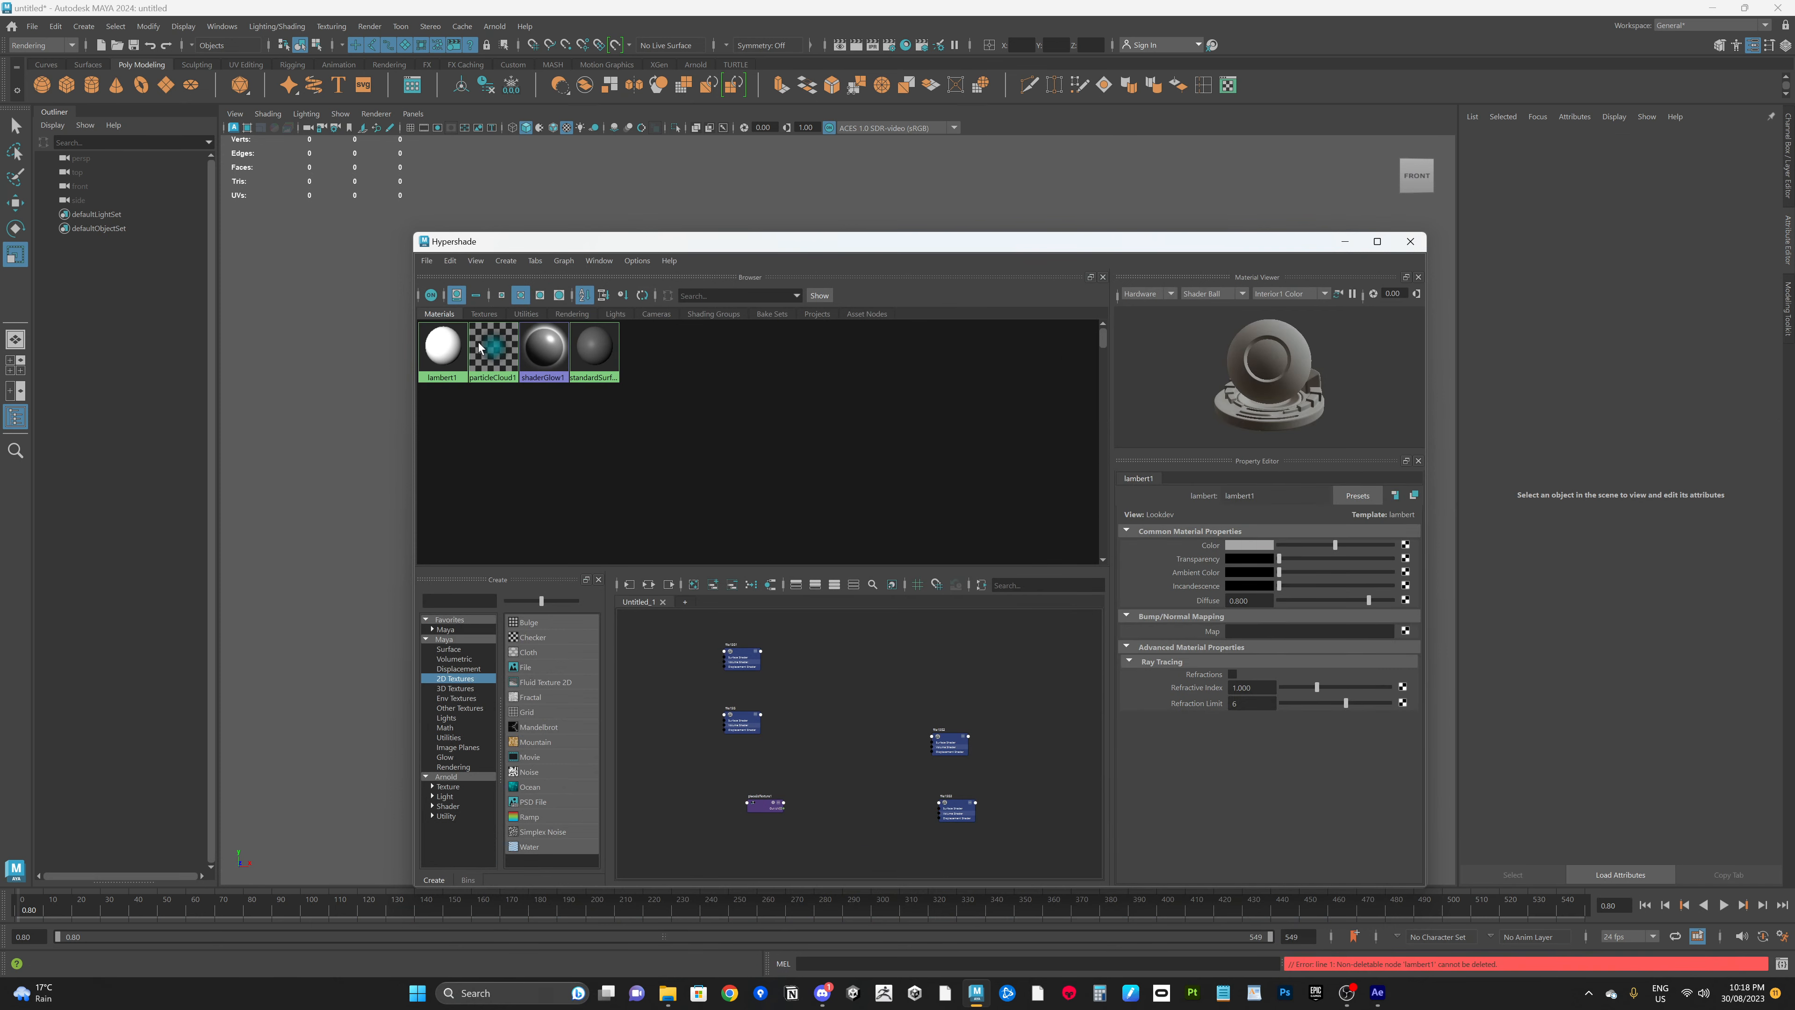
click(1410, 241)
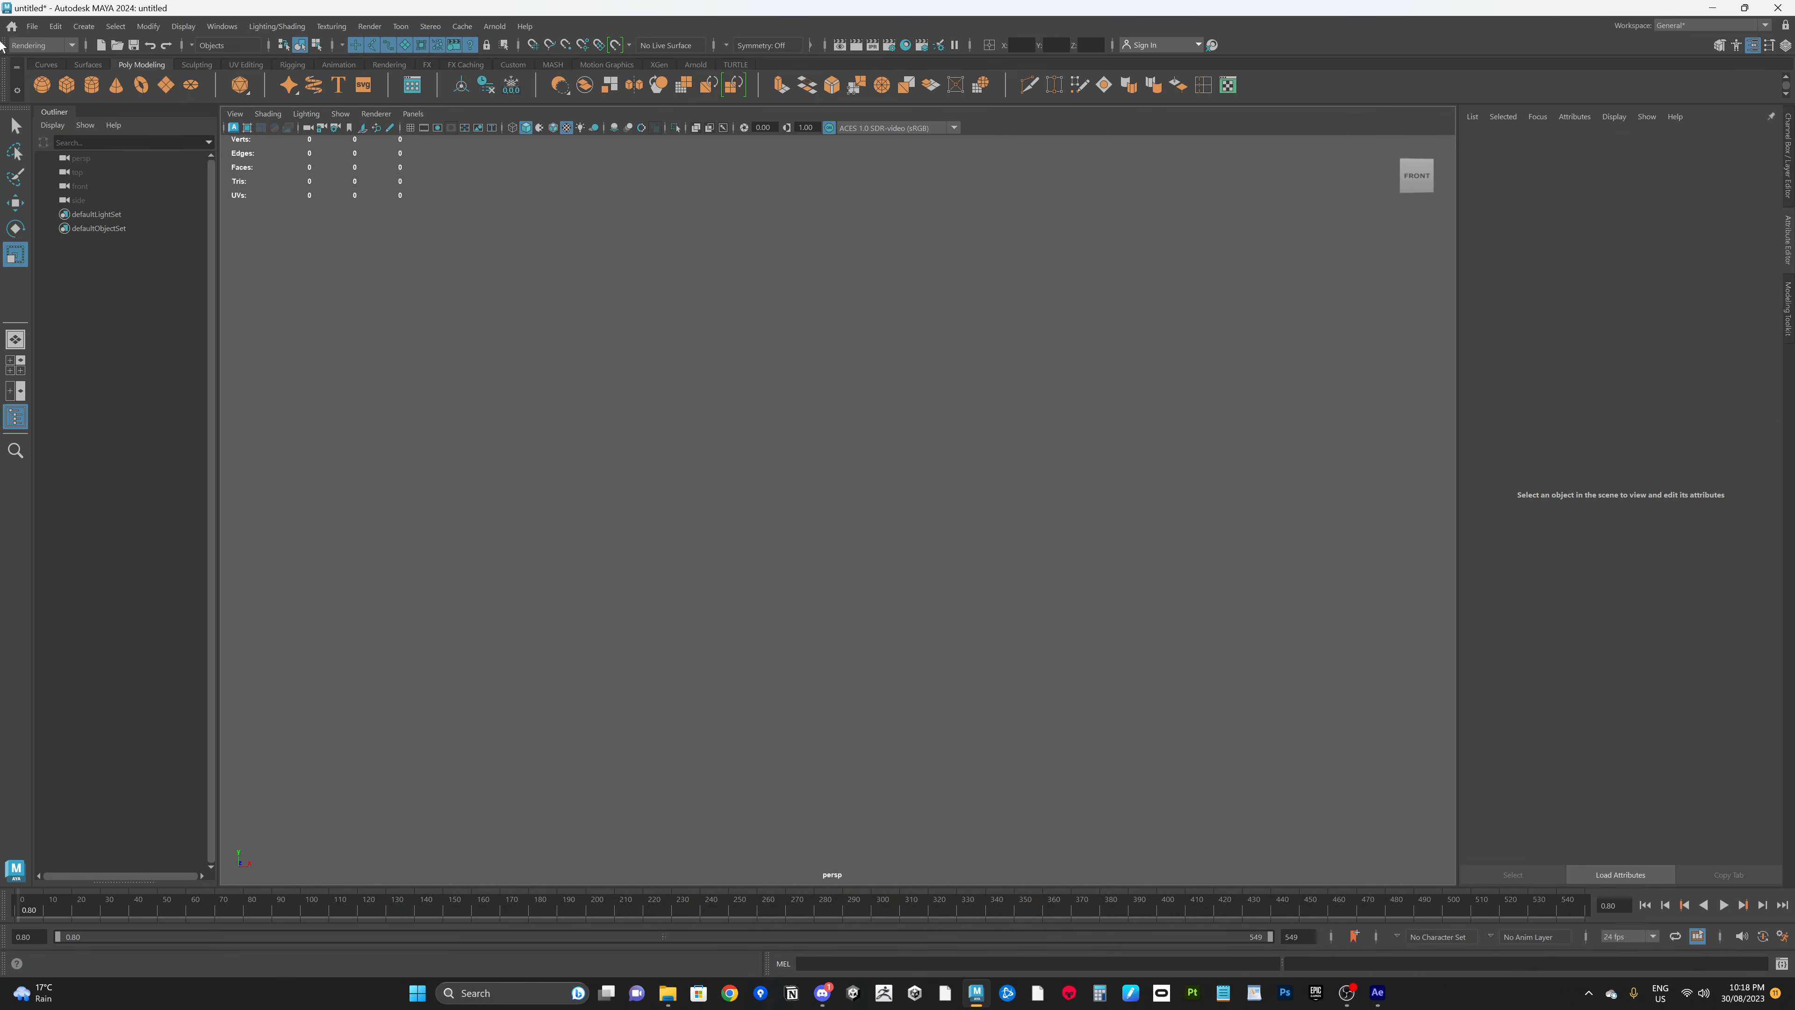
Start a new scene without saving the changes to the untitled one
click(31, 29)
click(77, 57)
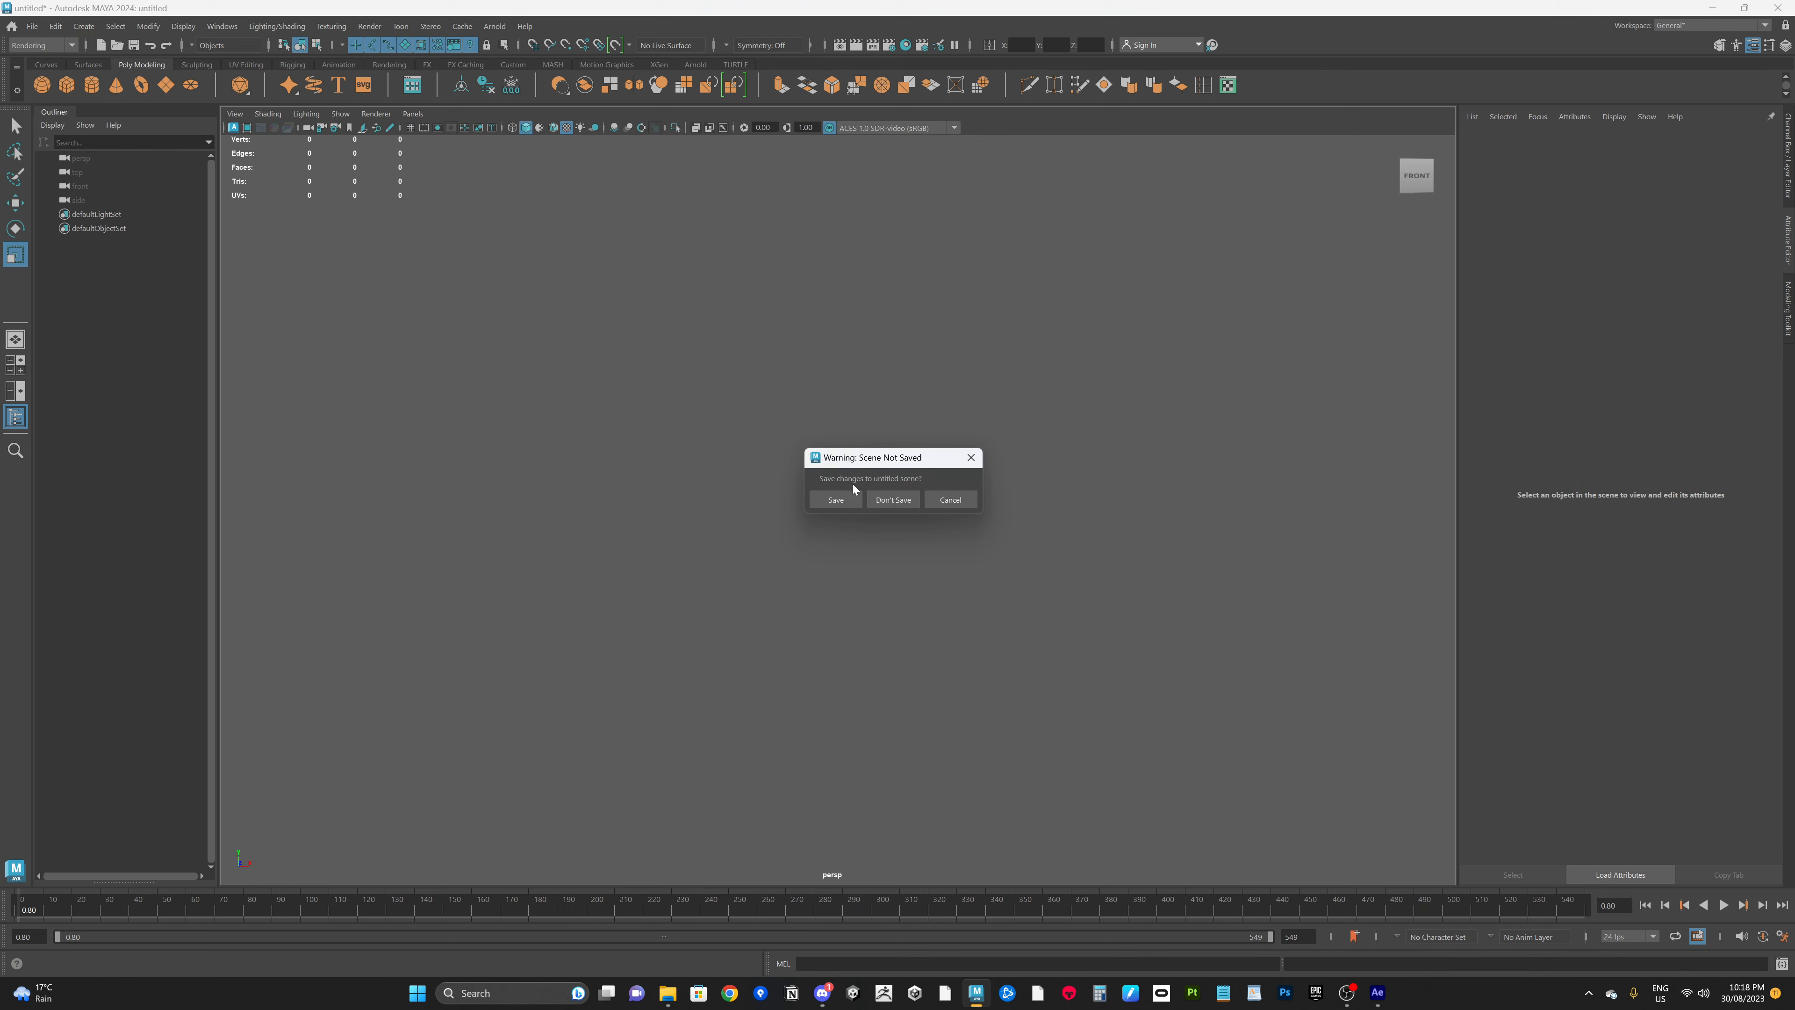
click(884, 499)
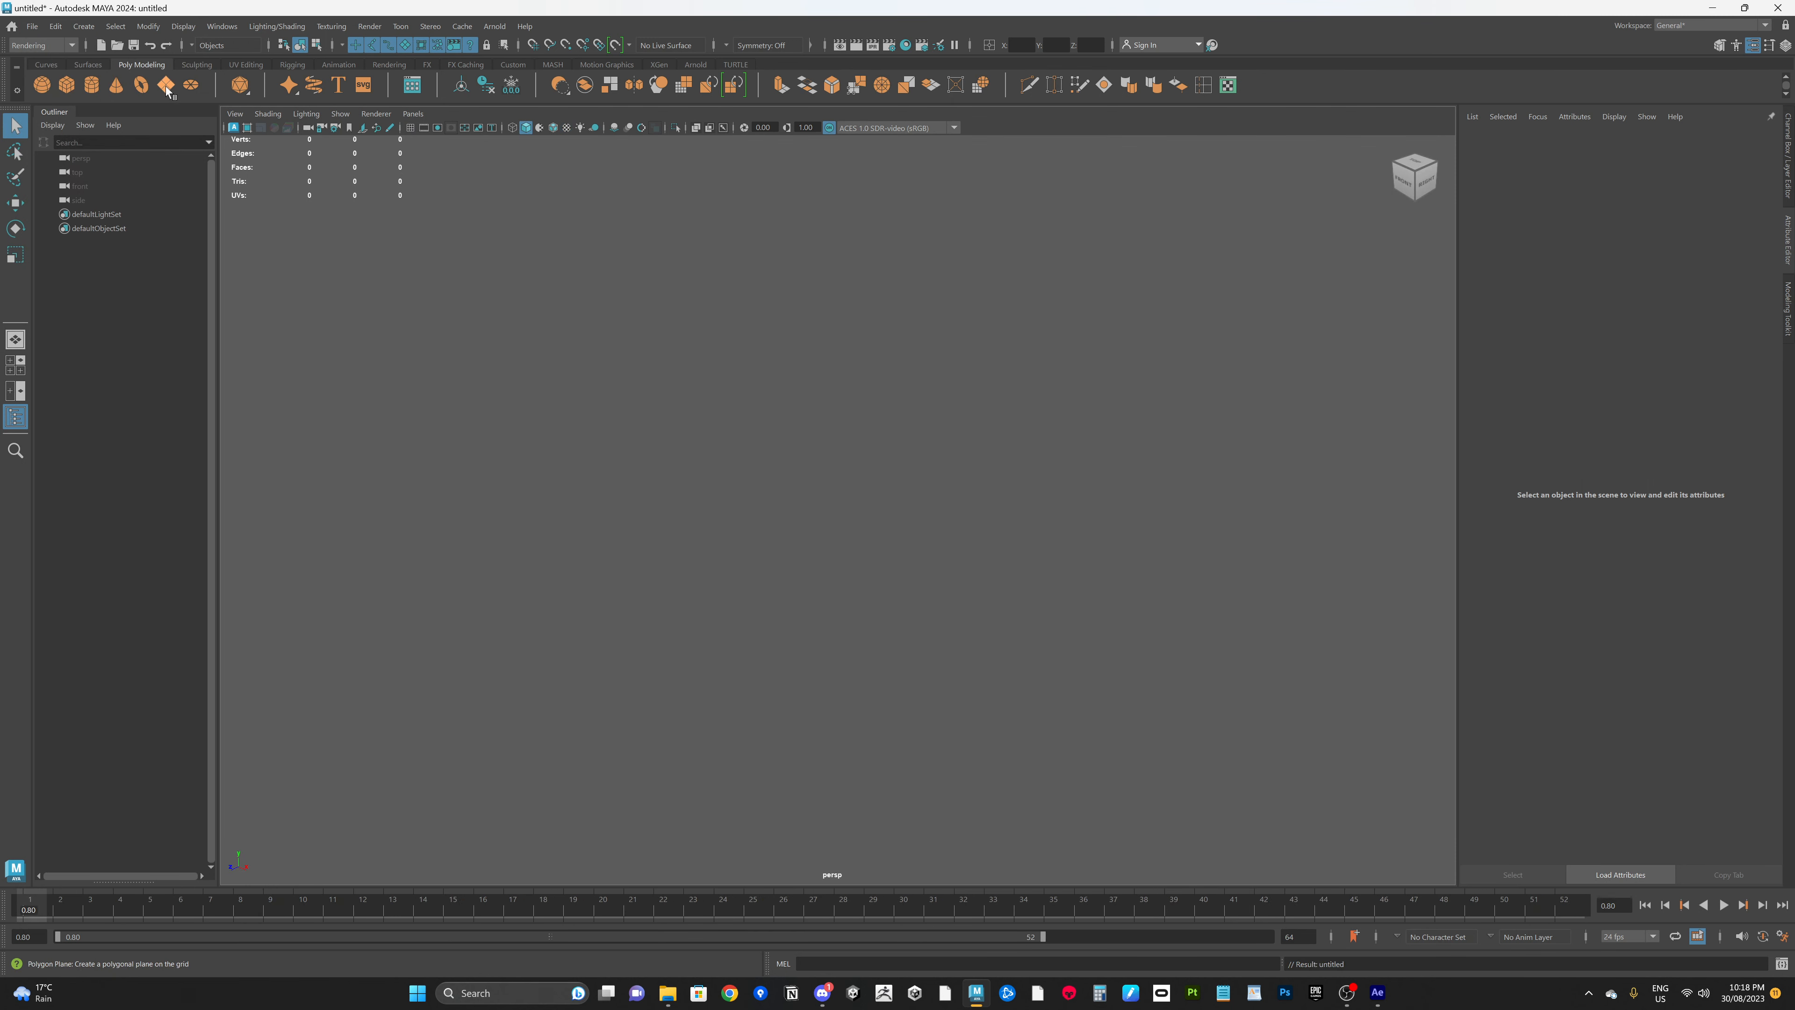
Create a polygon plane and reduce its width and height subdivisions to 1
click(88, 28)
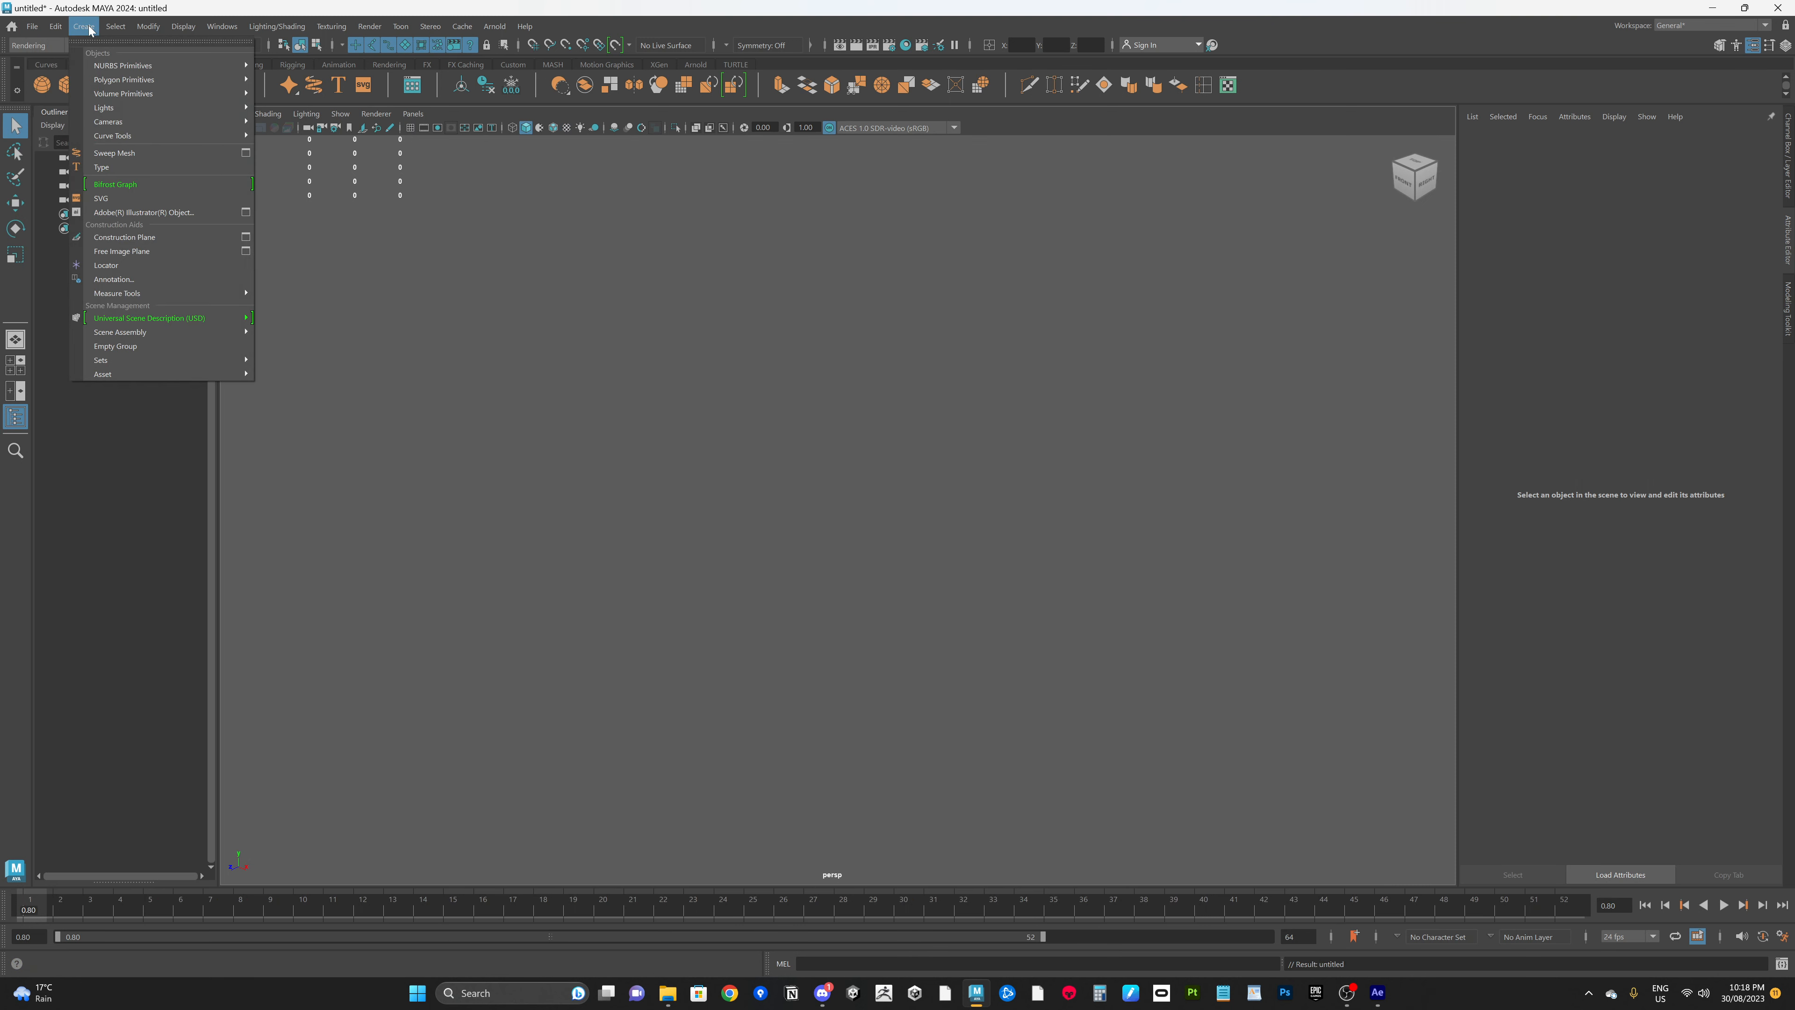
mouse_move(148, 82)
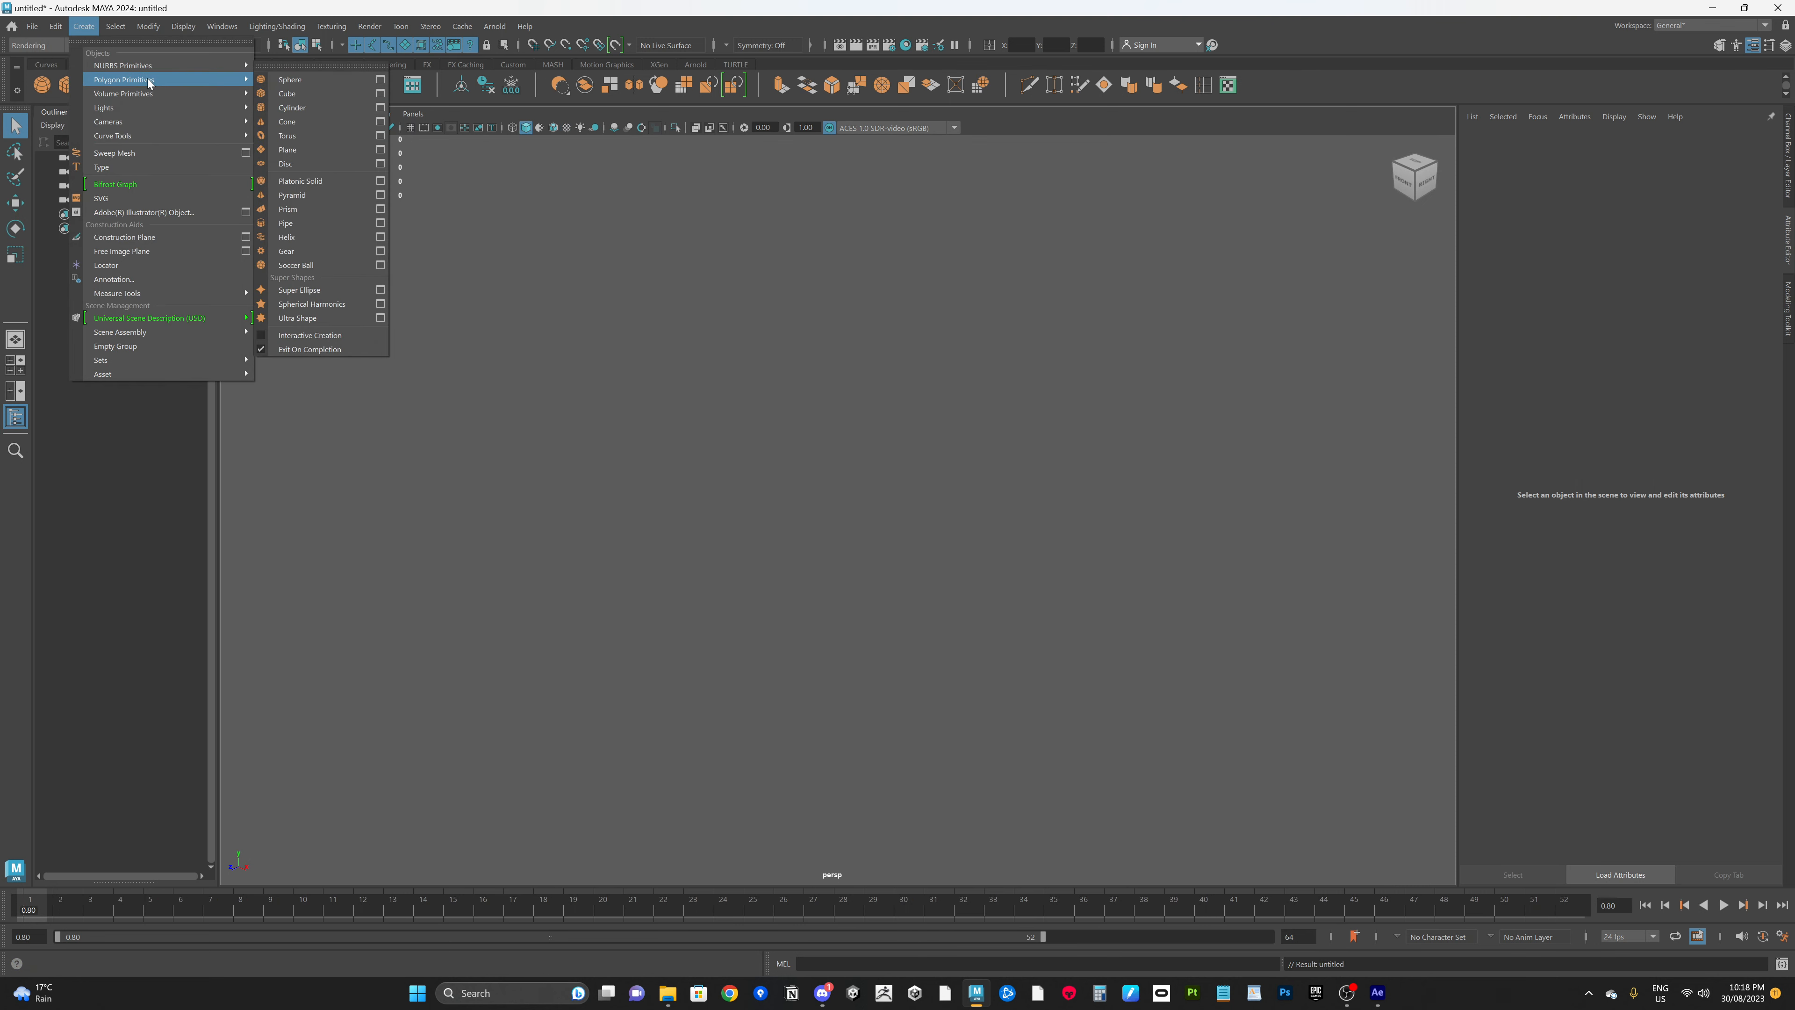
click(302, 152)
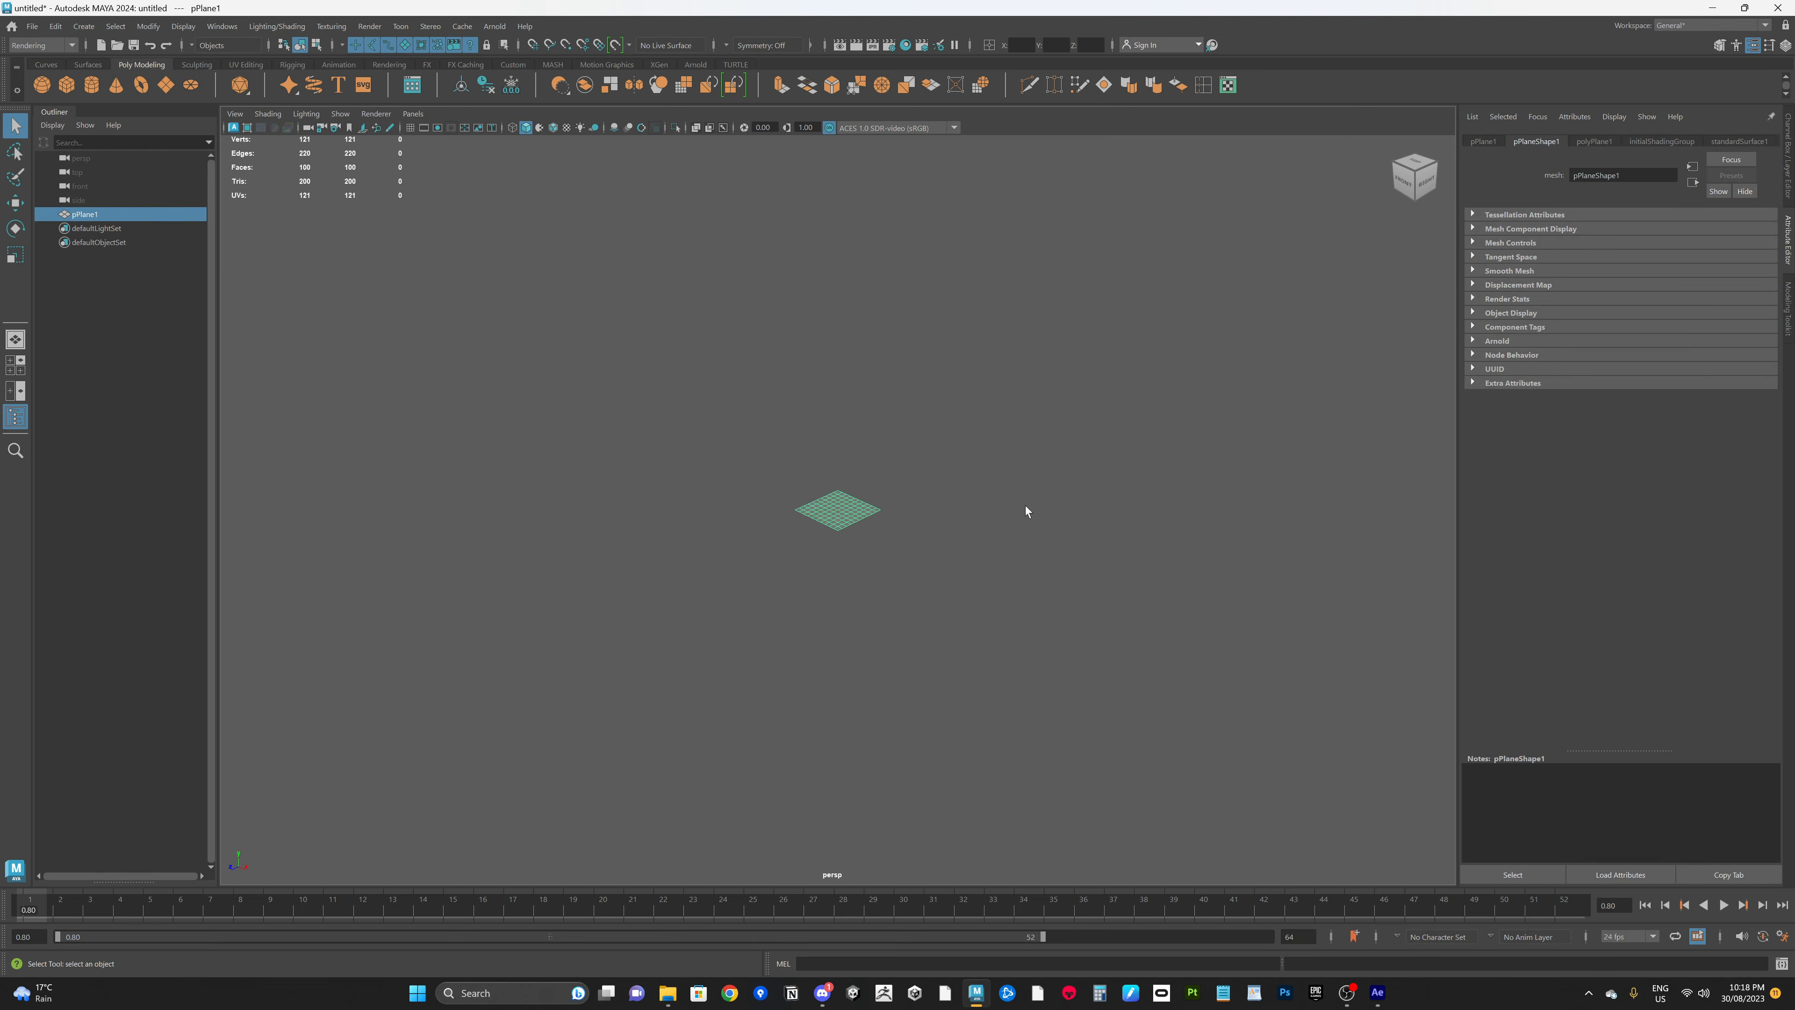
click(1594, 142)
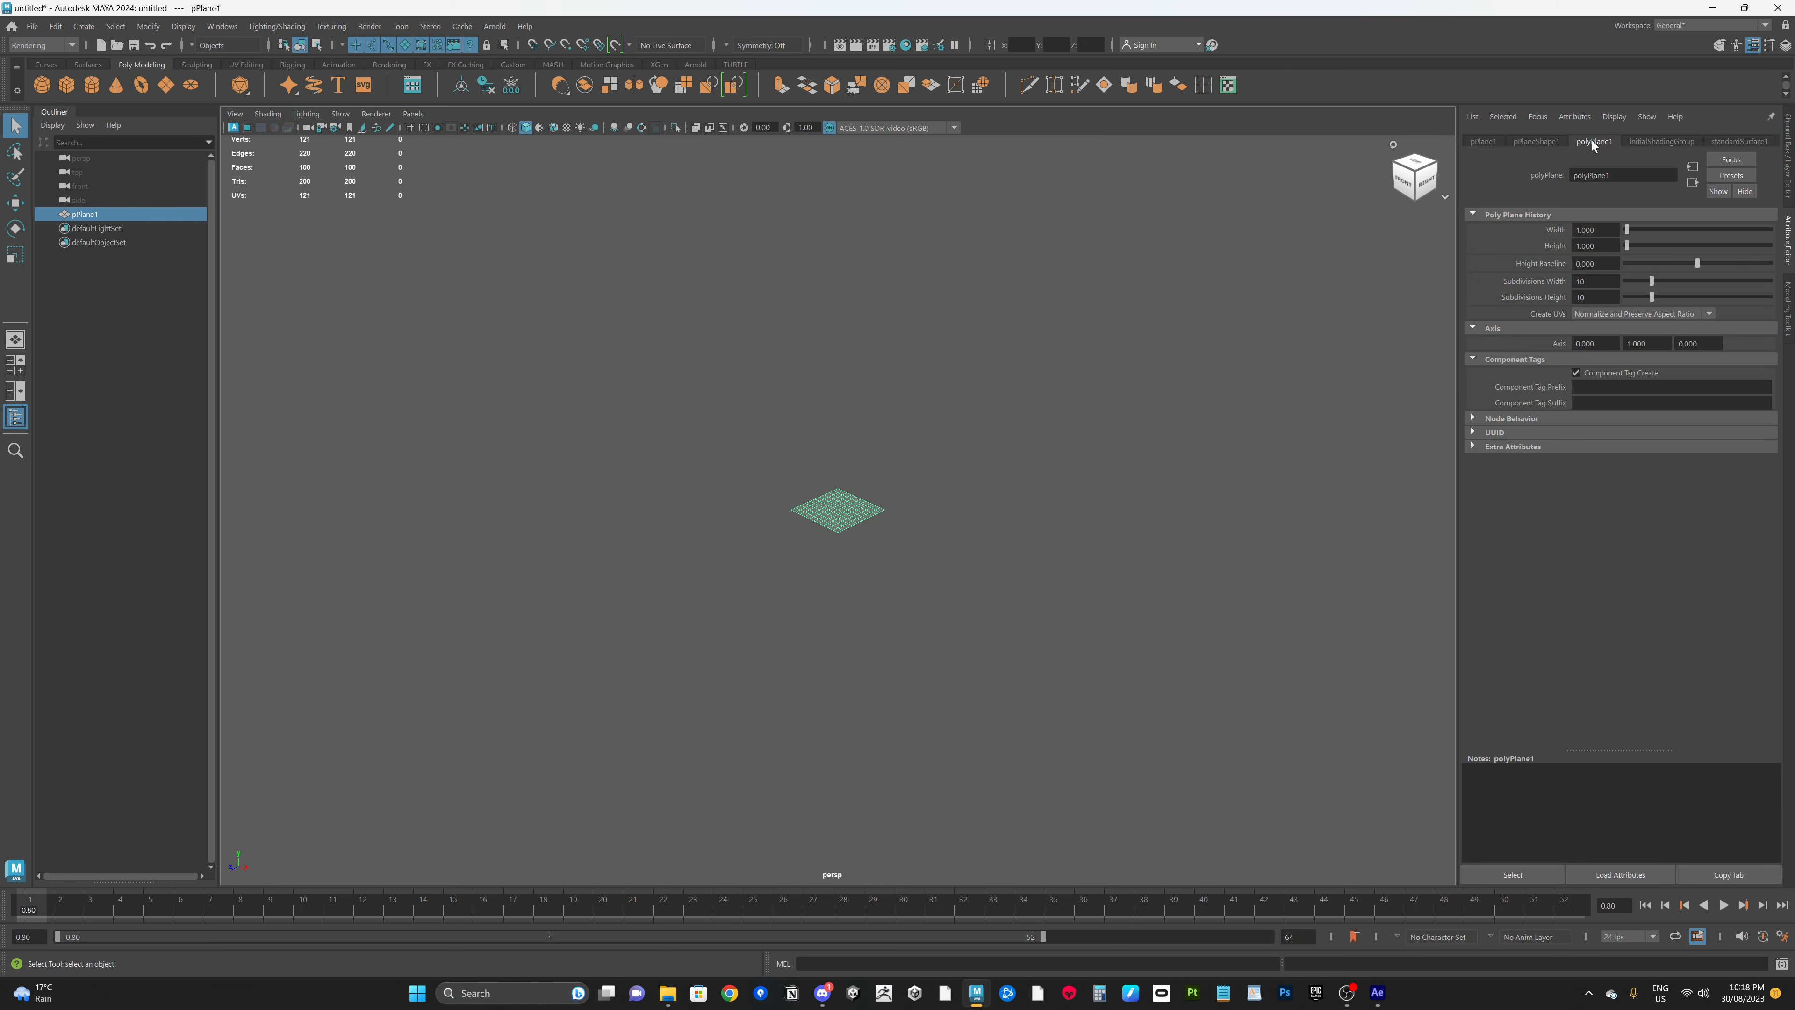
drag(1651, 282, 1625, 297)
click(928, 569)
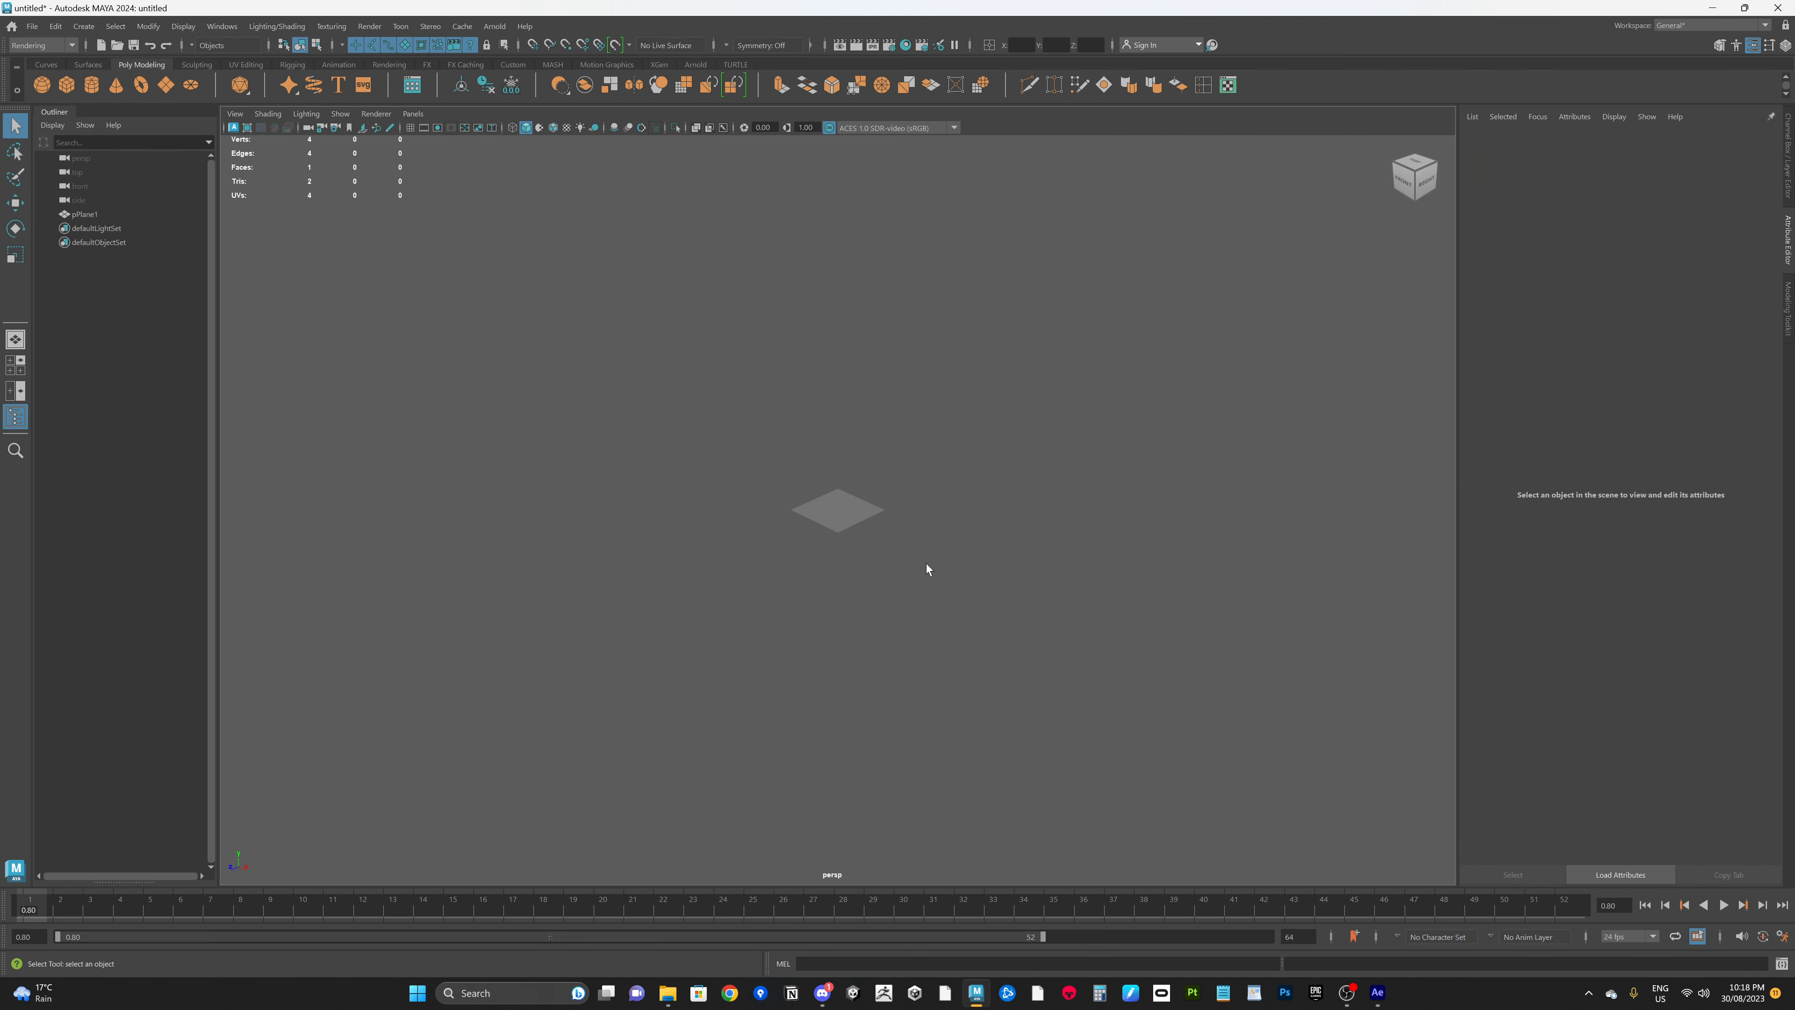
Stand the plane upright by rotating it about Z, trying 90 first and settling on -90 degrees
click(863, 519)
key(e)
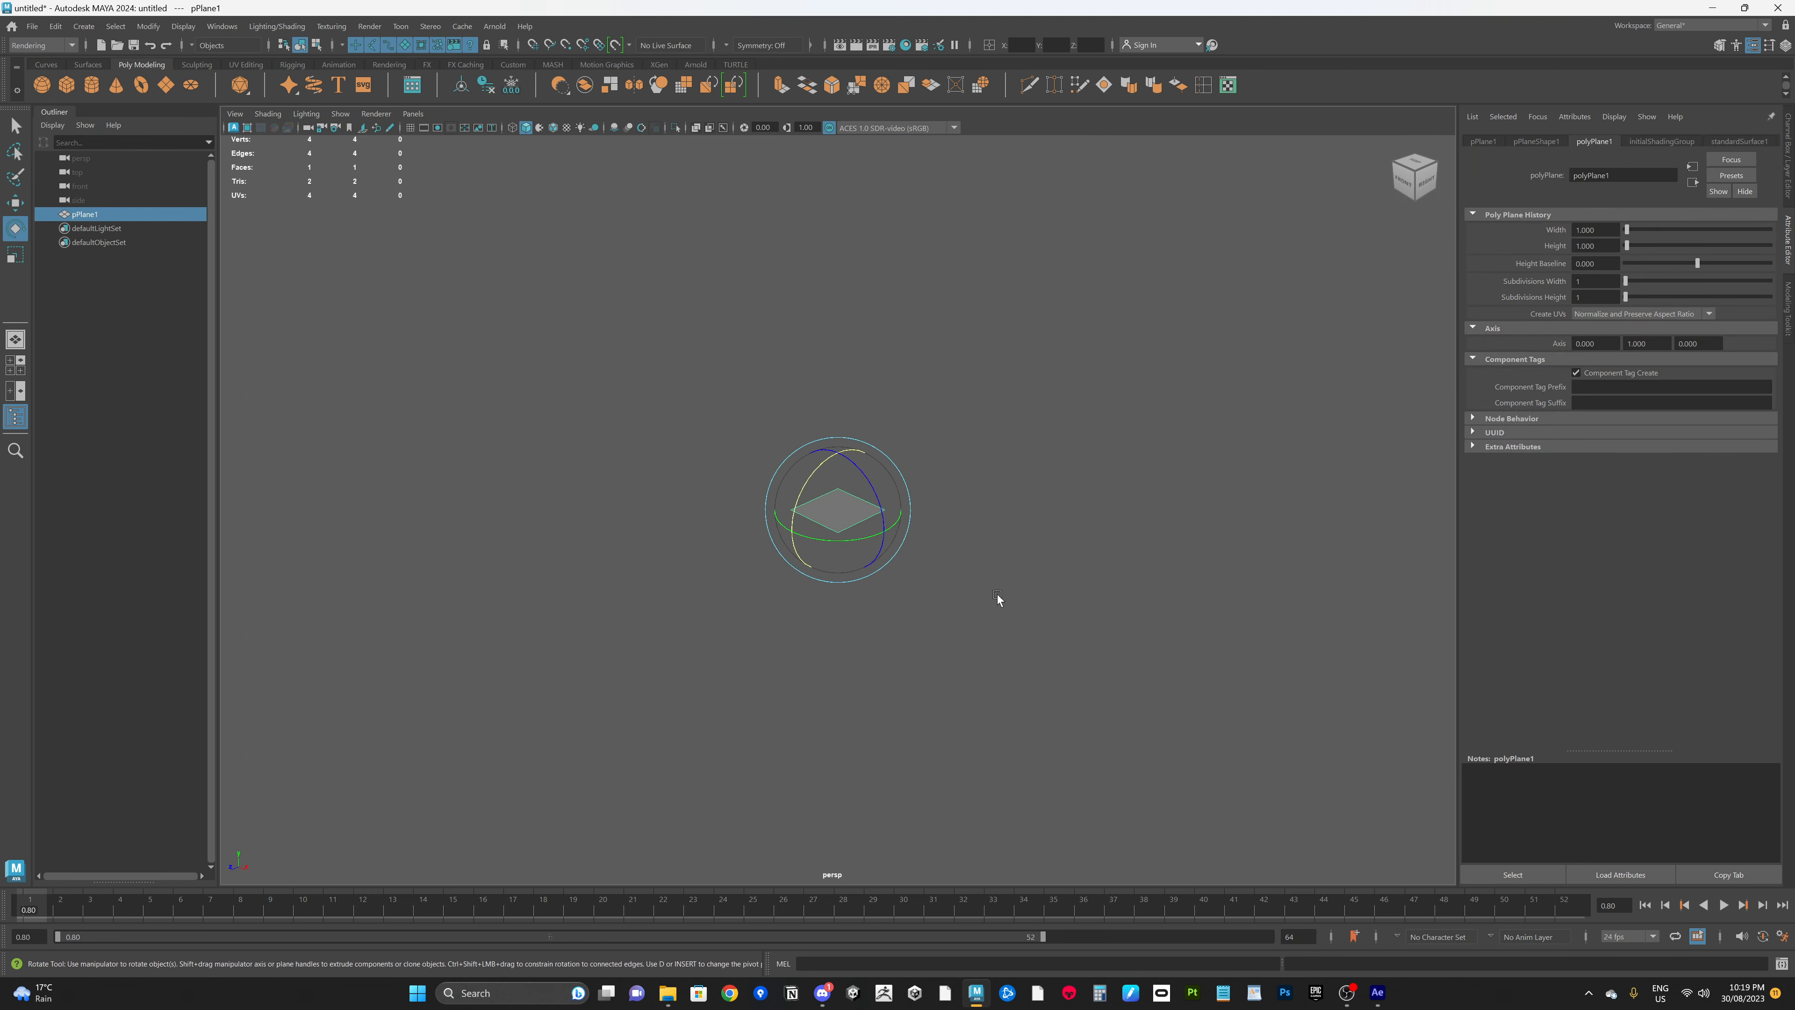
alt+drag(998, 599, 970, 597)
click(1091, 46)
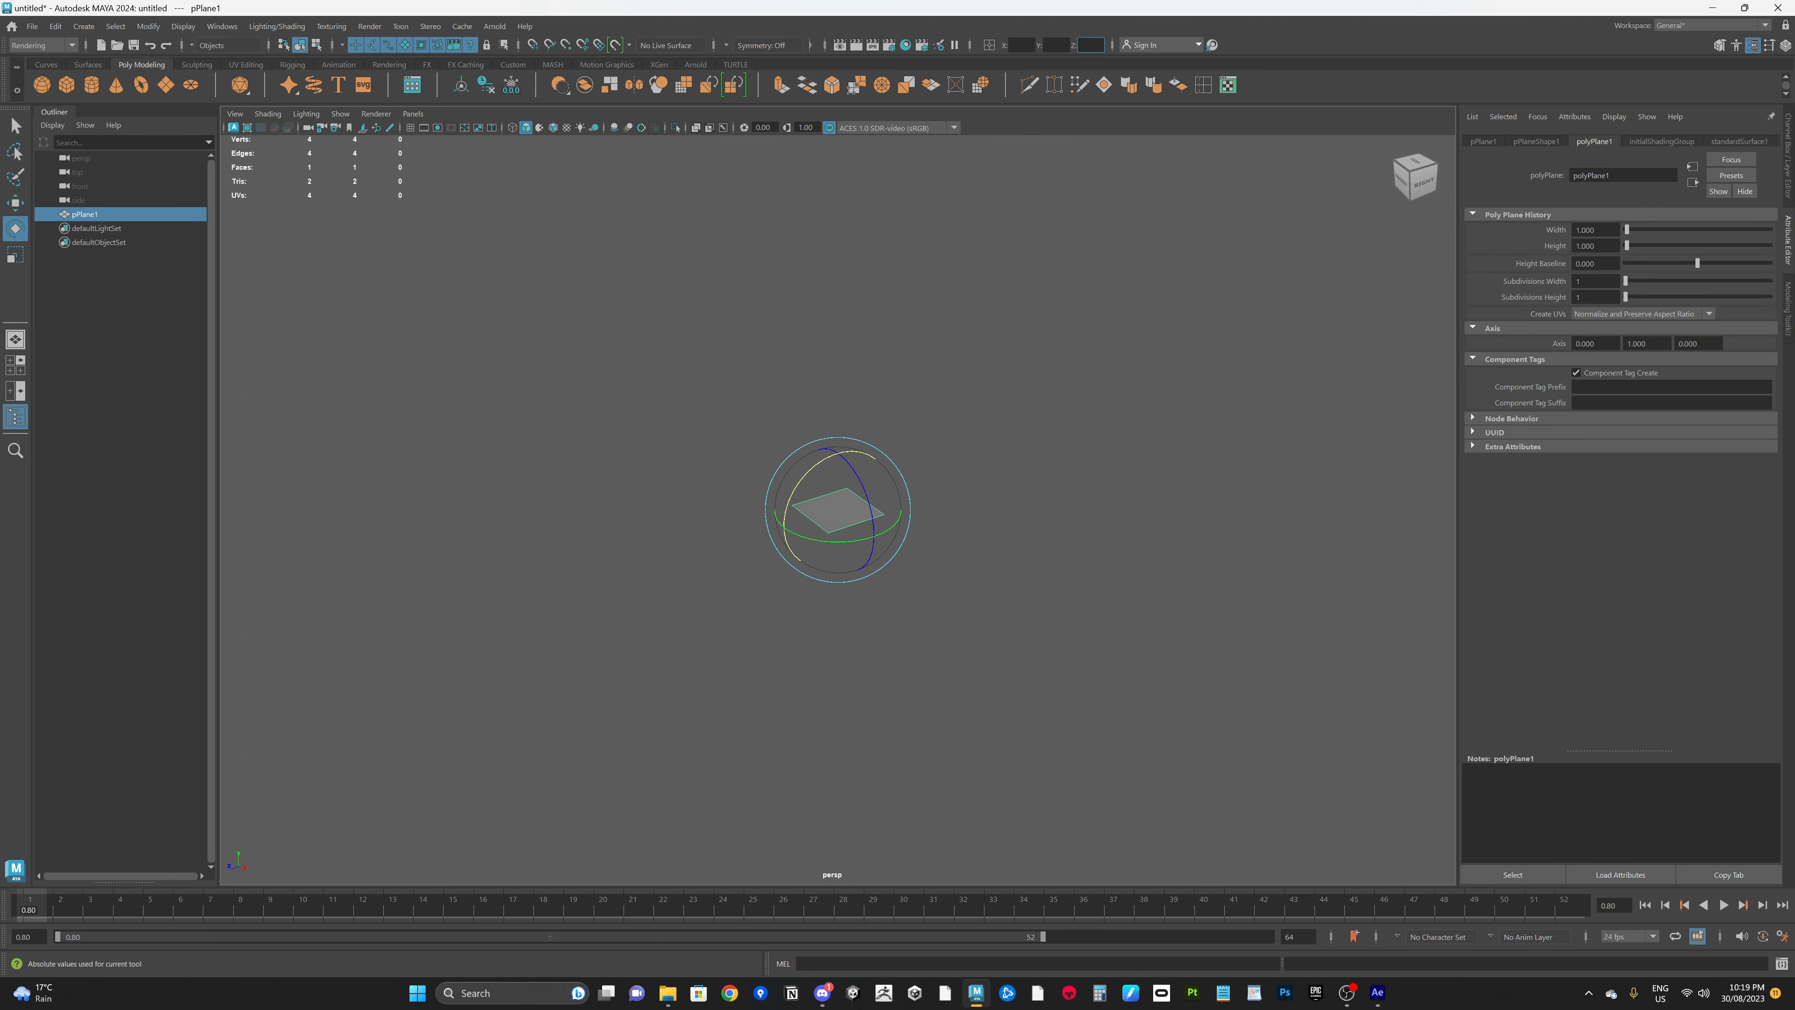
text(90)
key(Return)
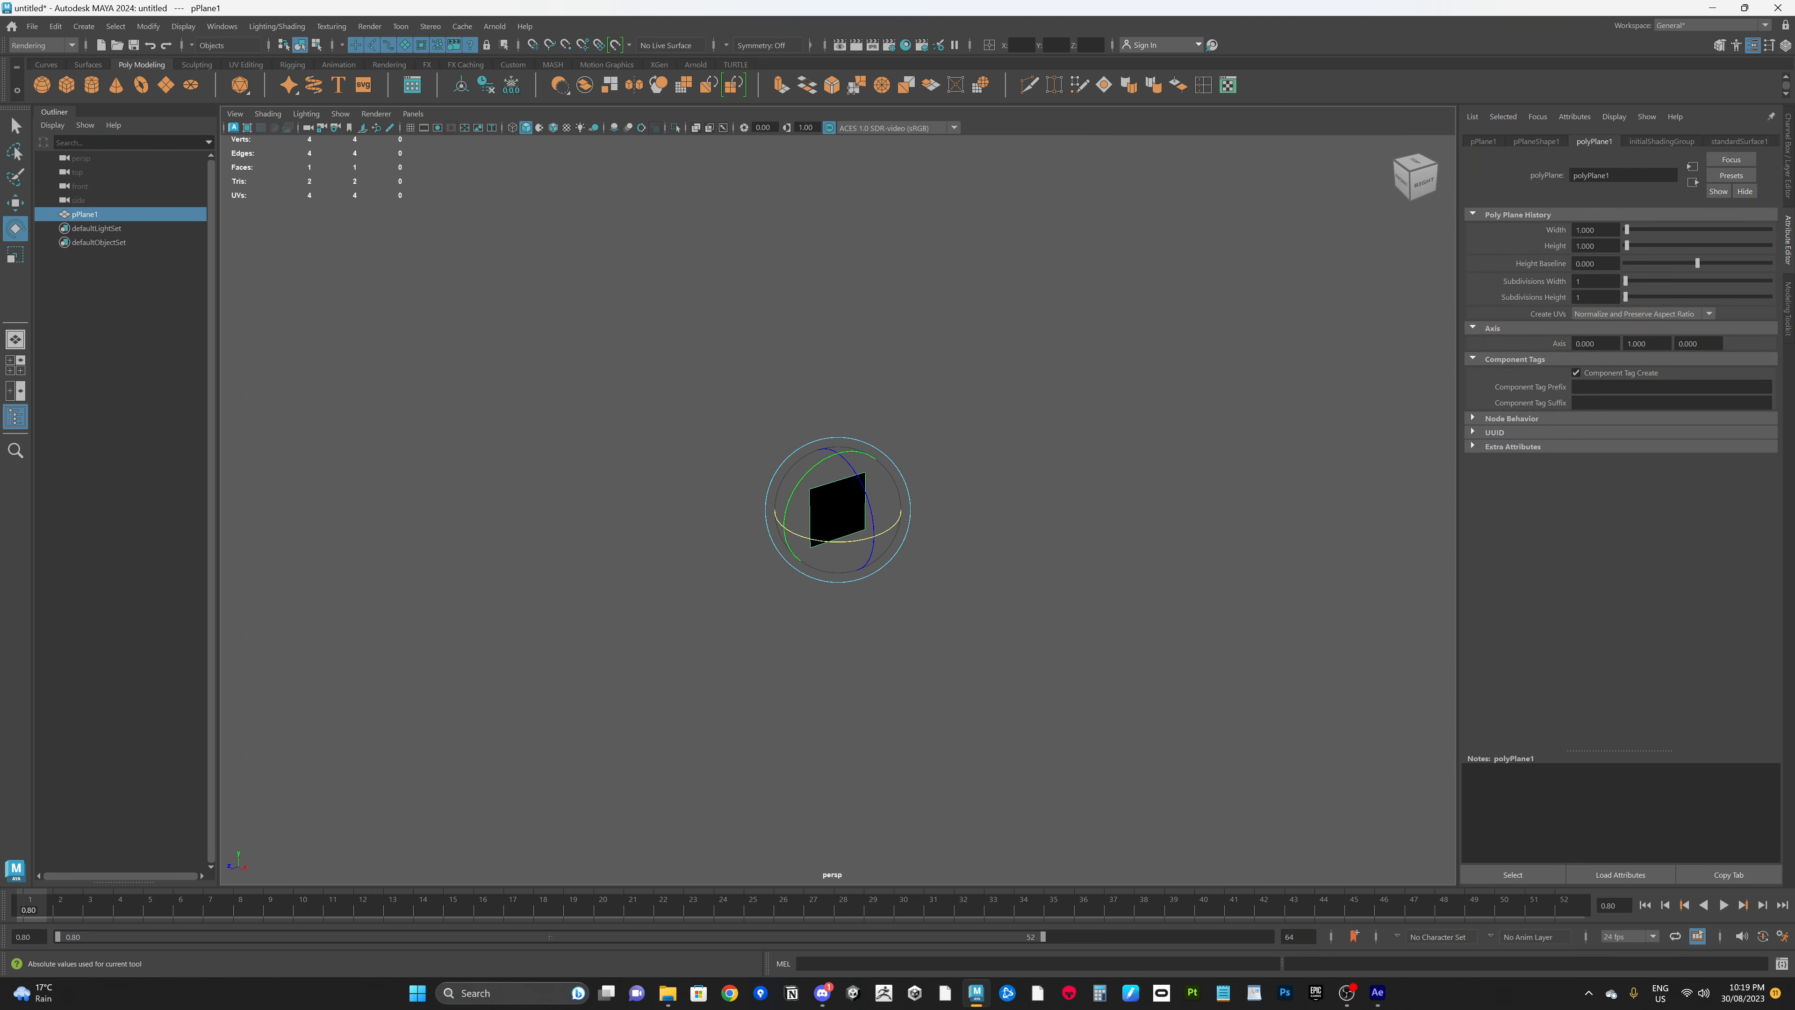
click(1090, 45)
text(-90)
key(Return)
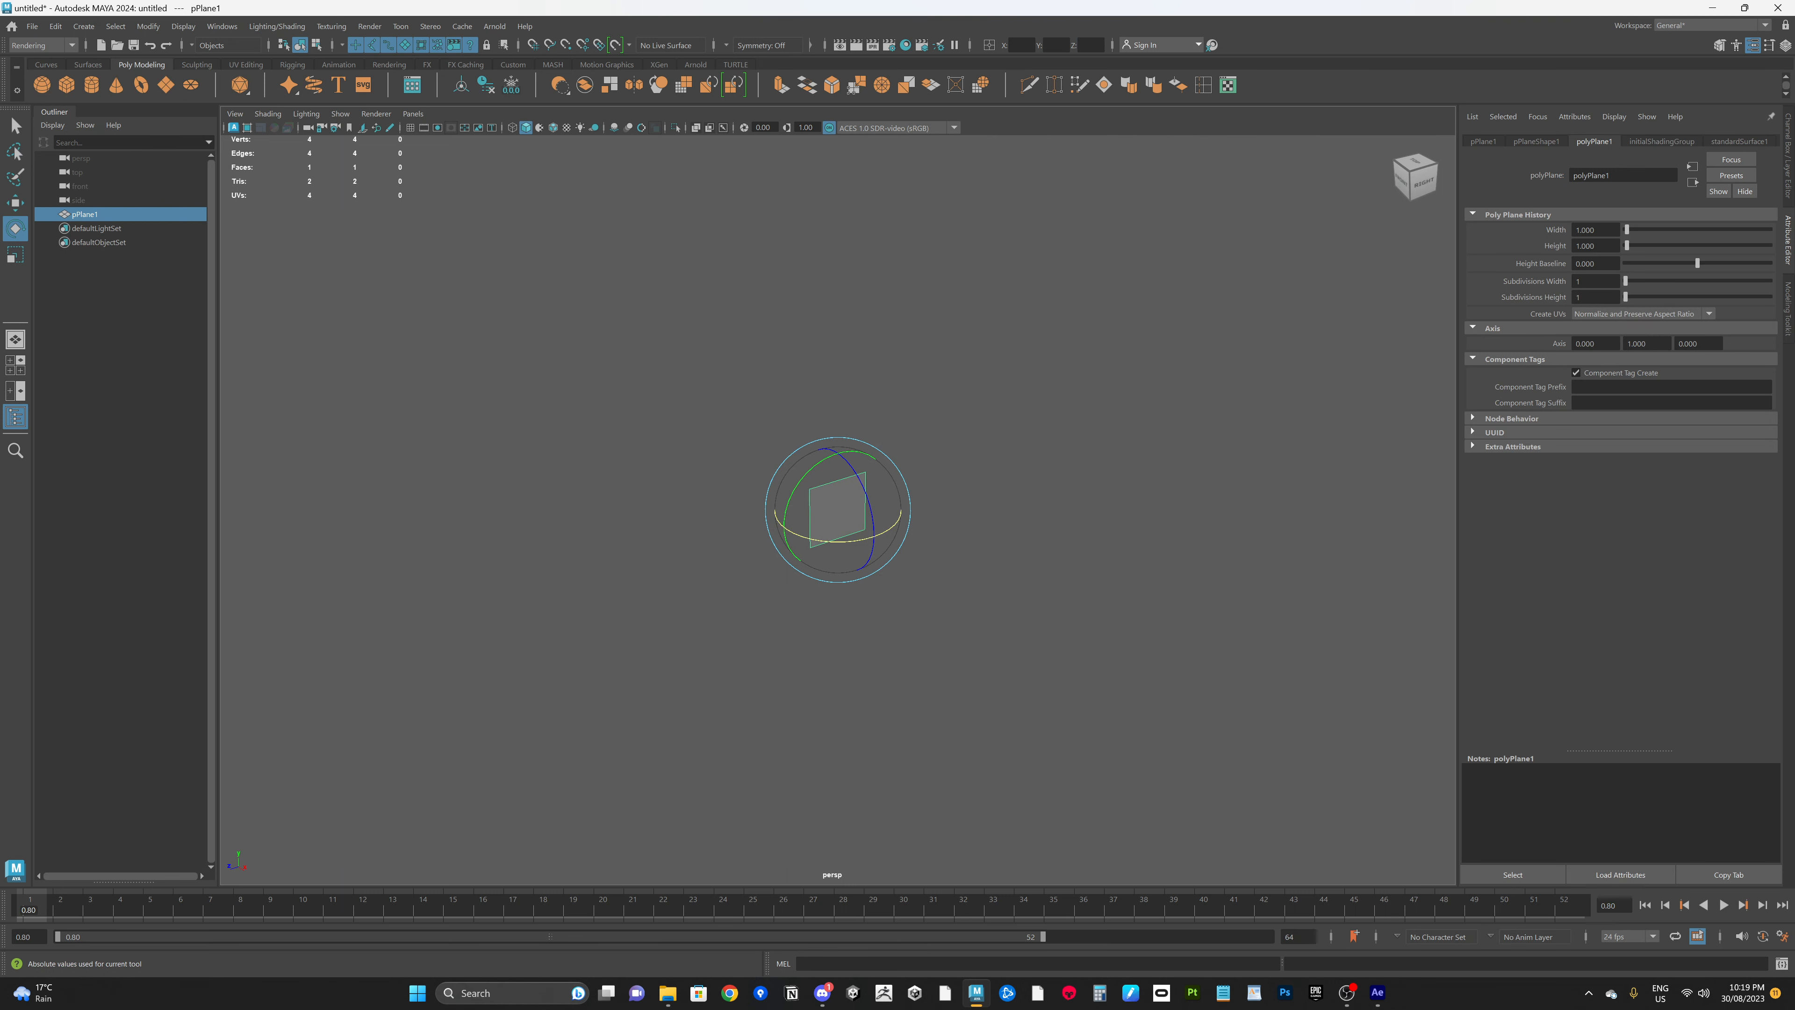
alt+drag(1018, 500, 977, 473)
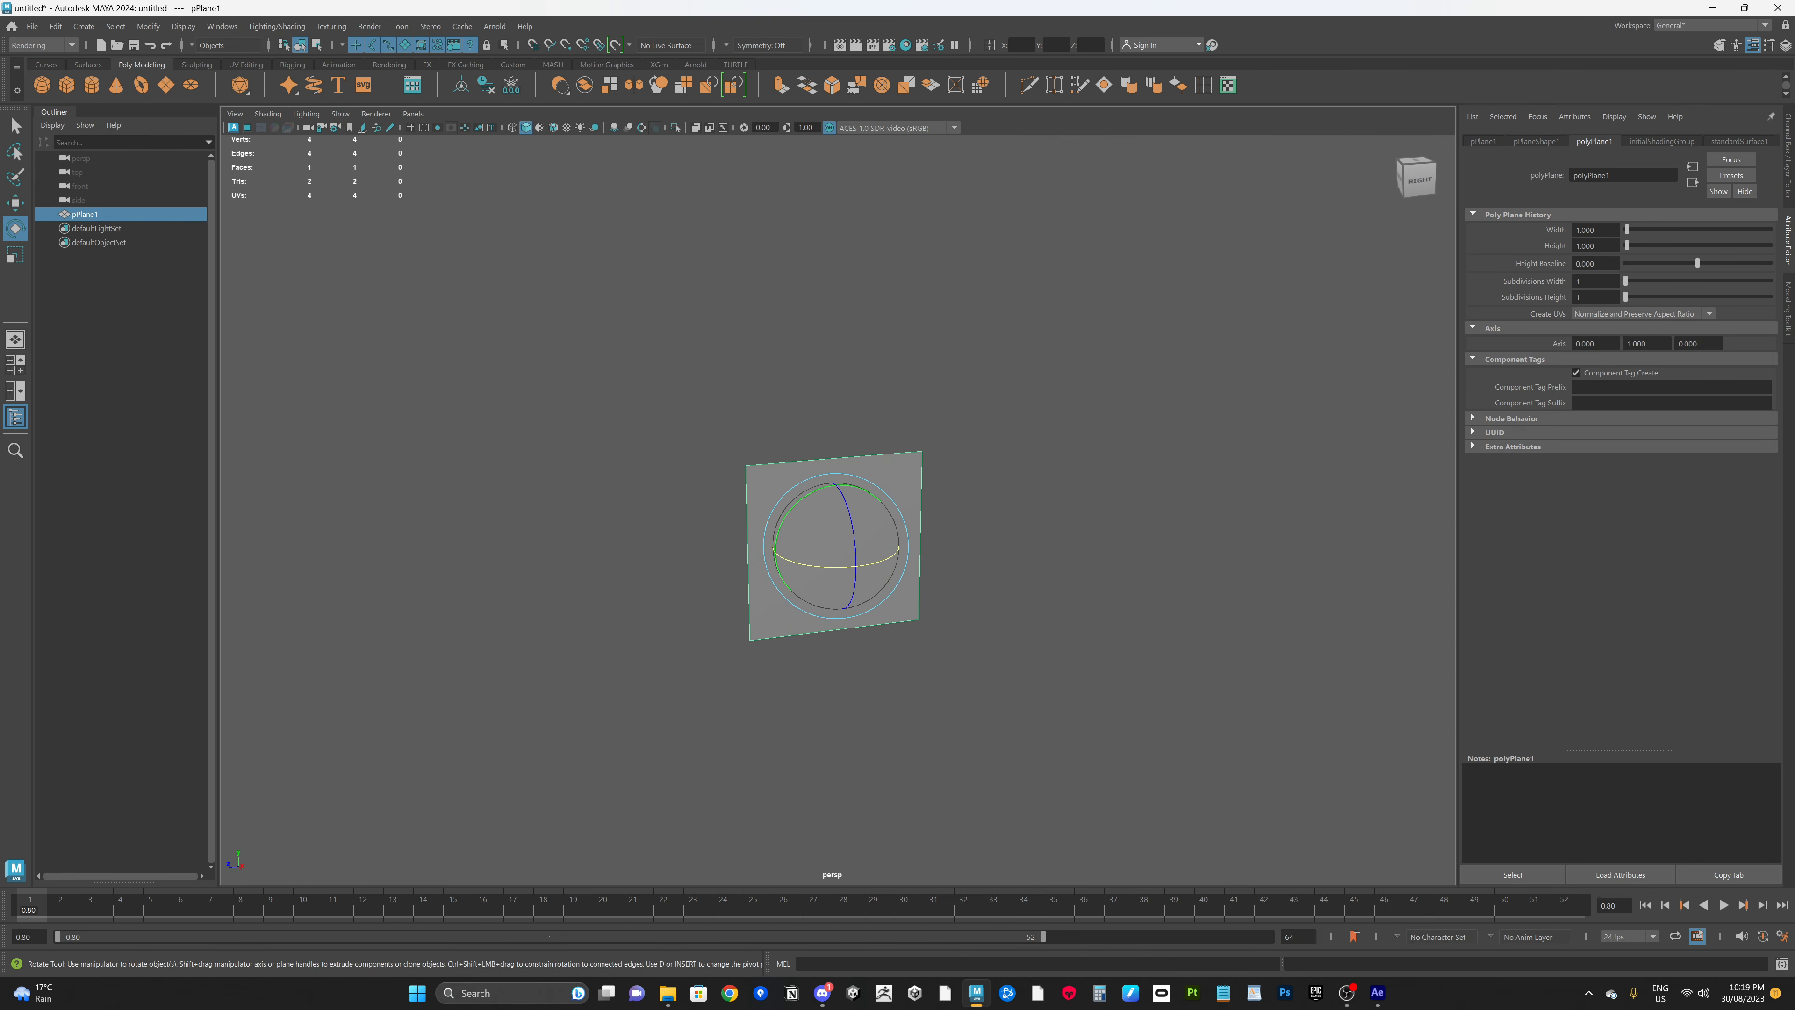
Set the plane's width to 2 and its height to 3
click(1594, 230)
drag(1598, 230, 1575, 230)
text(2)
key(Tab)
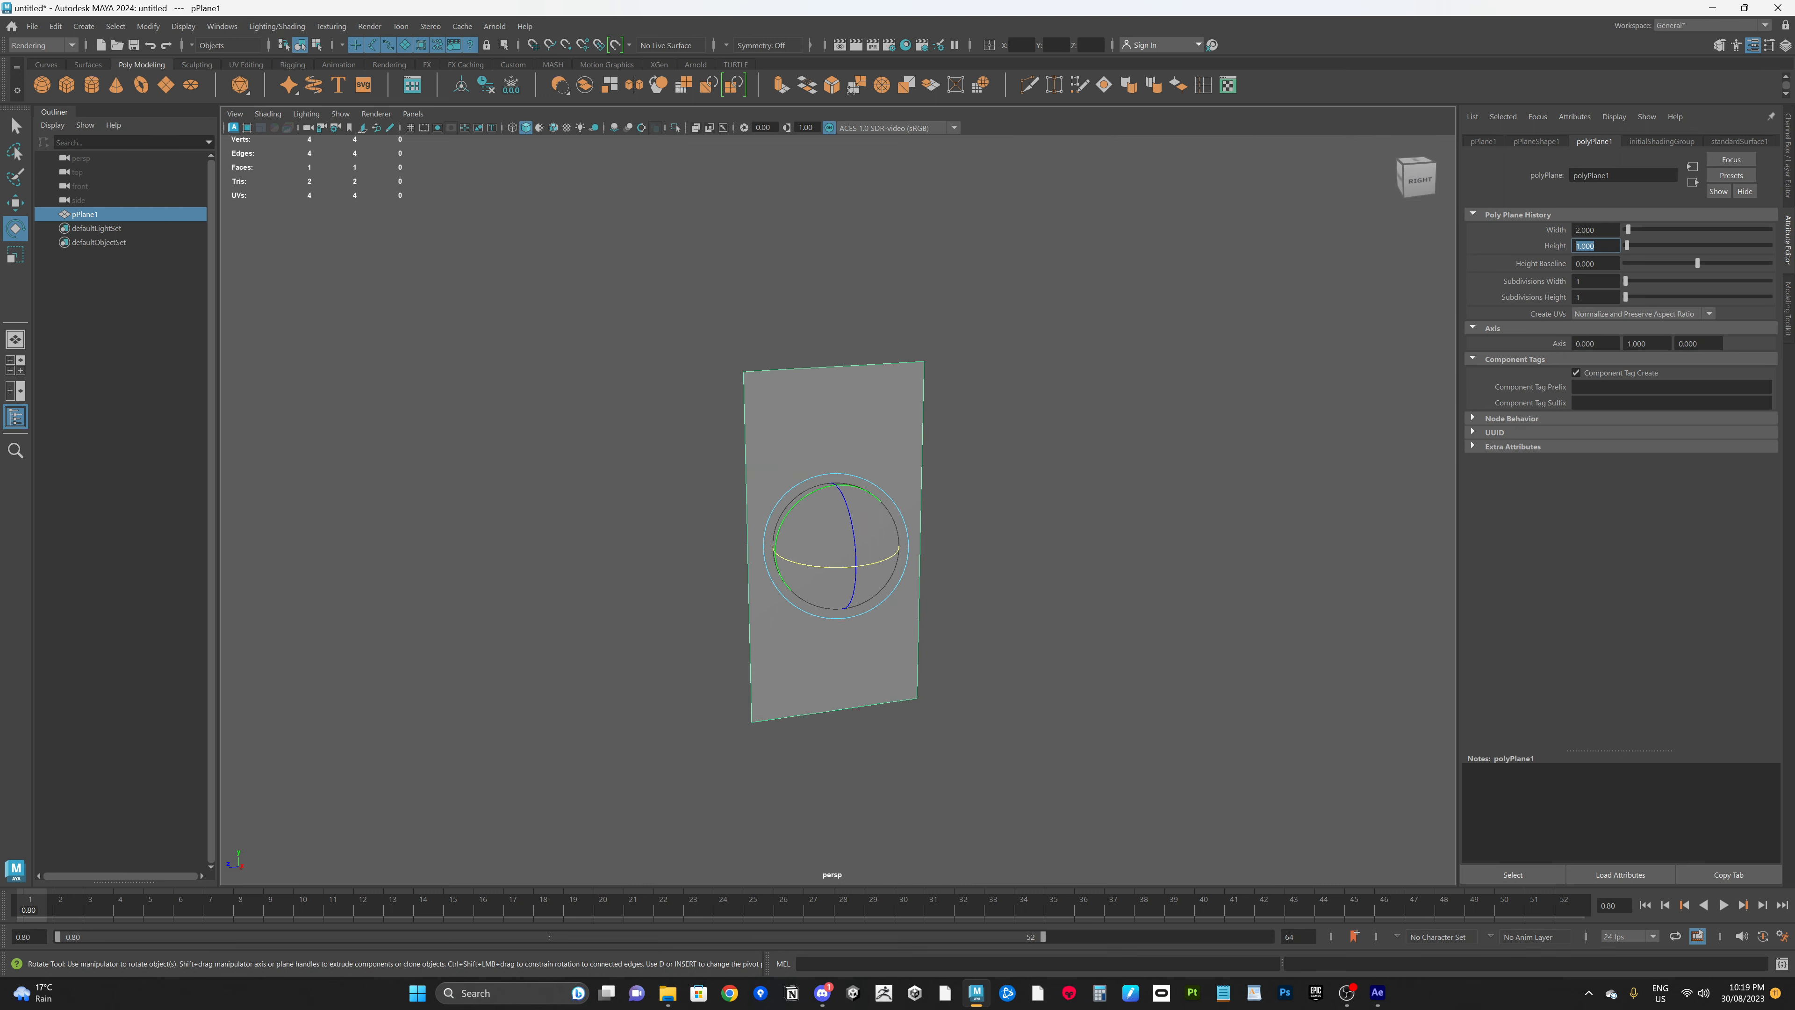
text(3)
key(Return)
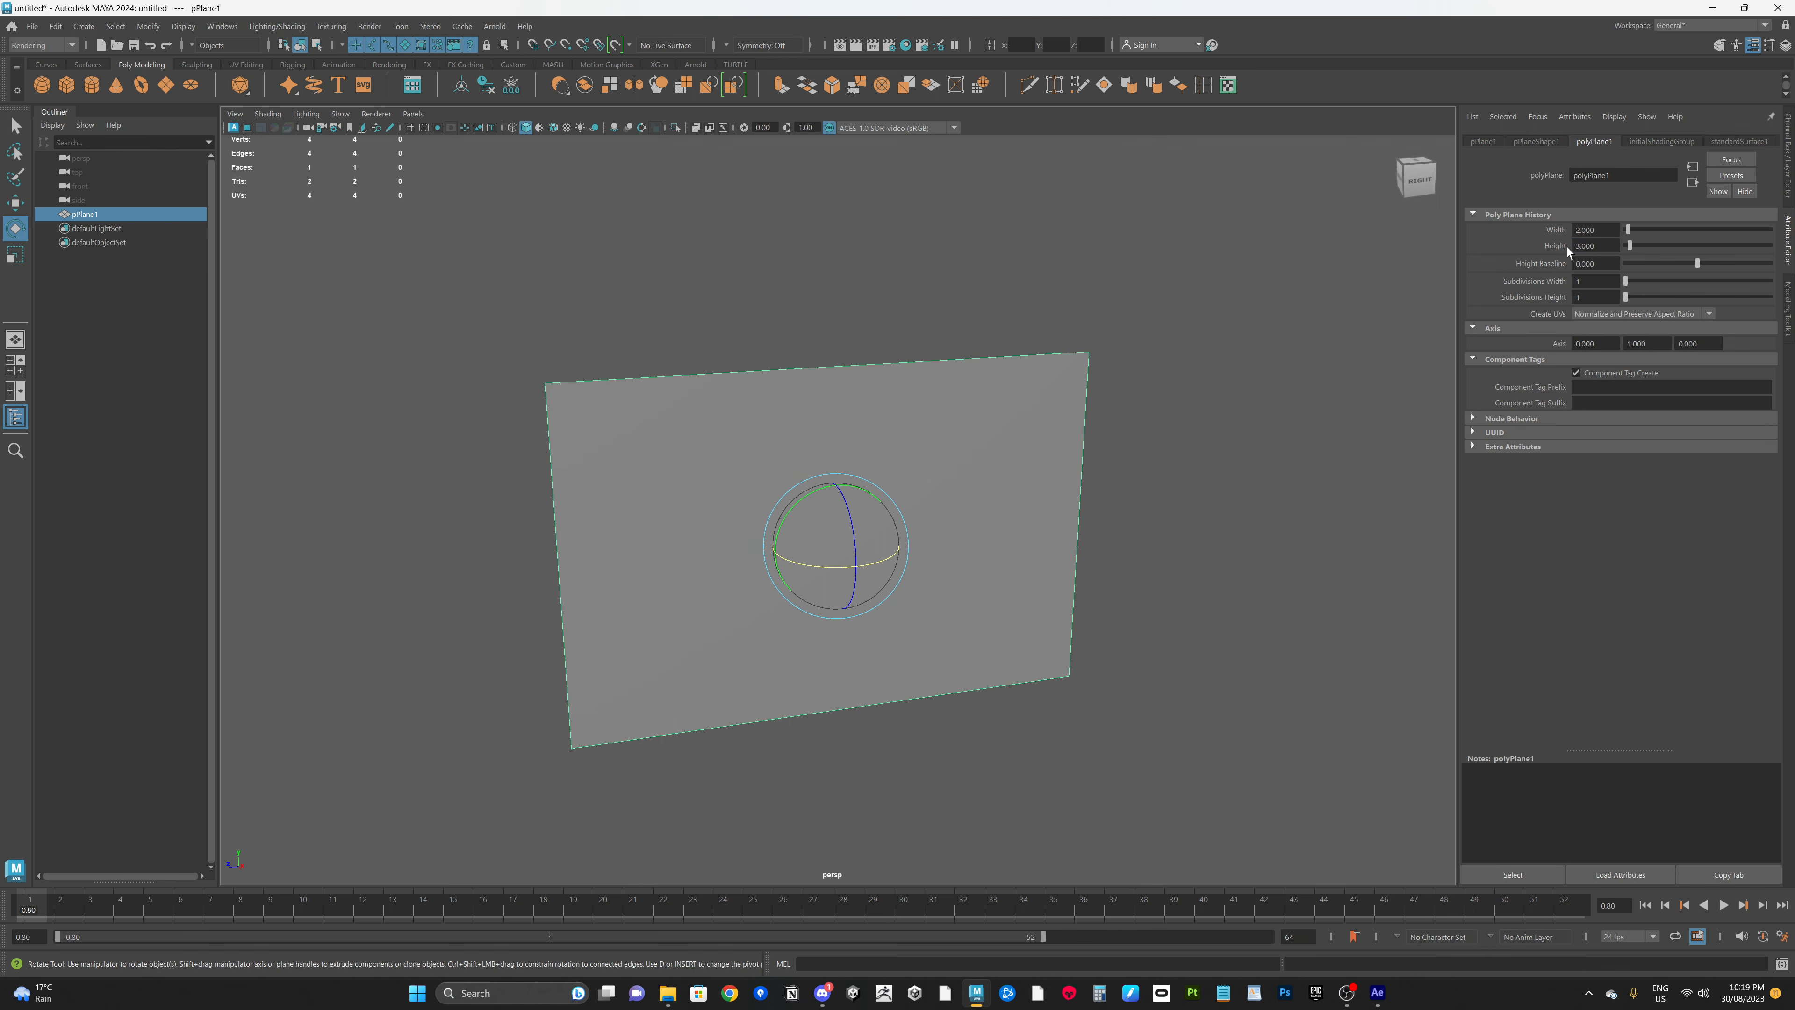
double_click(1599, 246)
click(1219, 504)
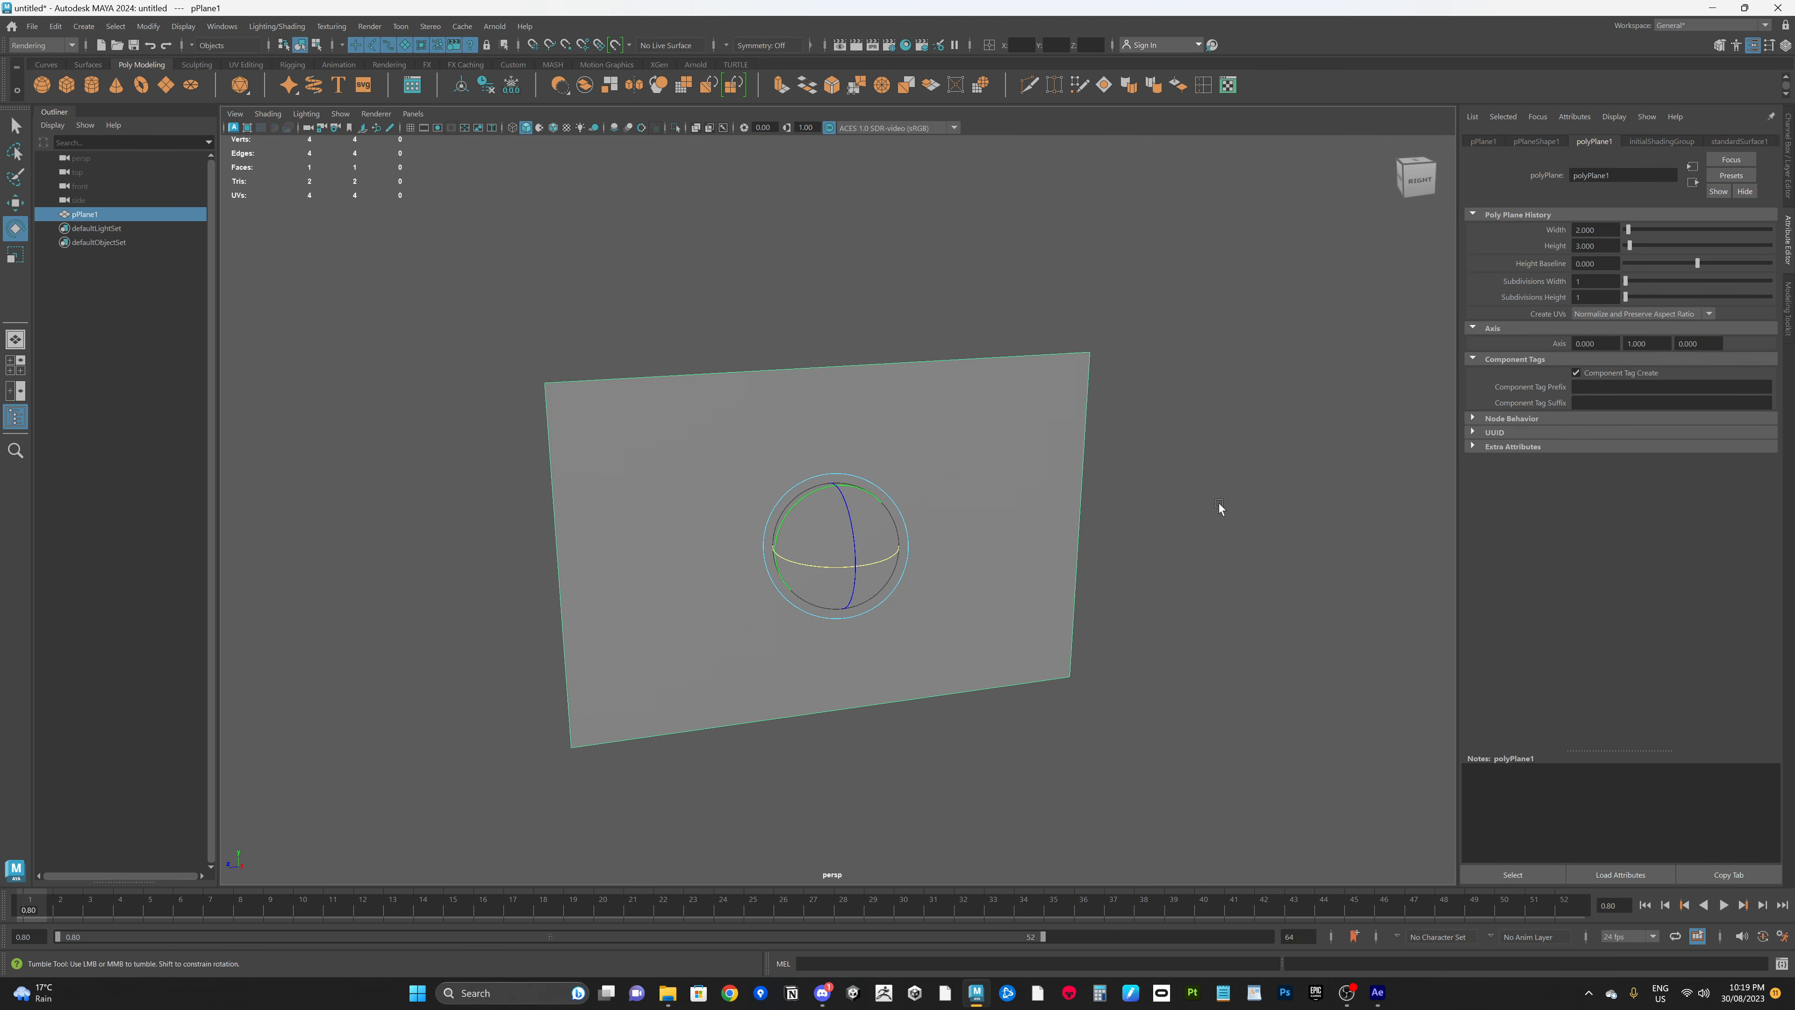
Turn the plane to portrait orientation by setting its Y rotation to exactly 90 degrees
click(926, 534)
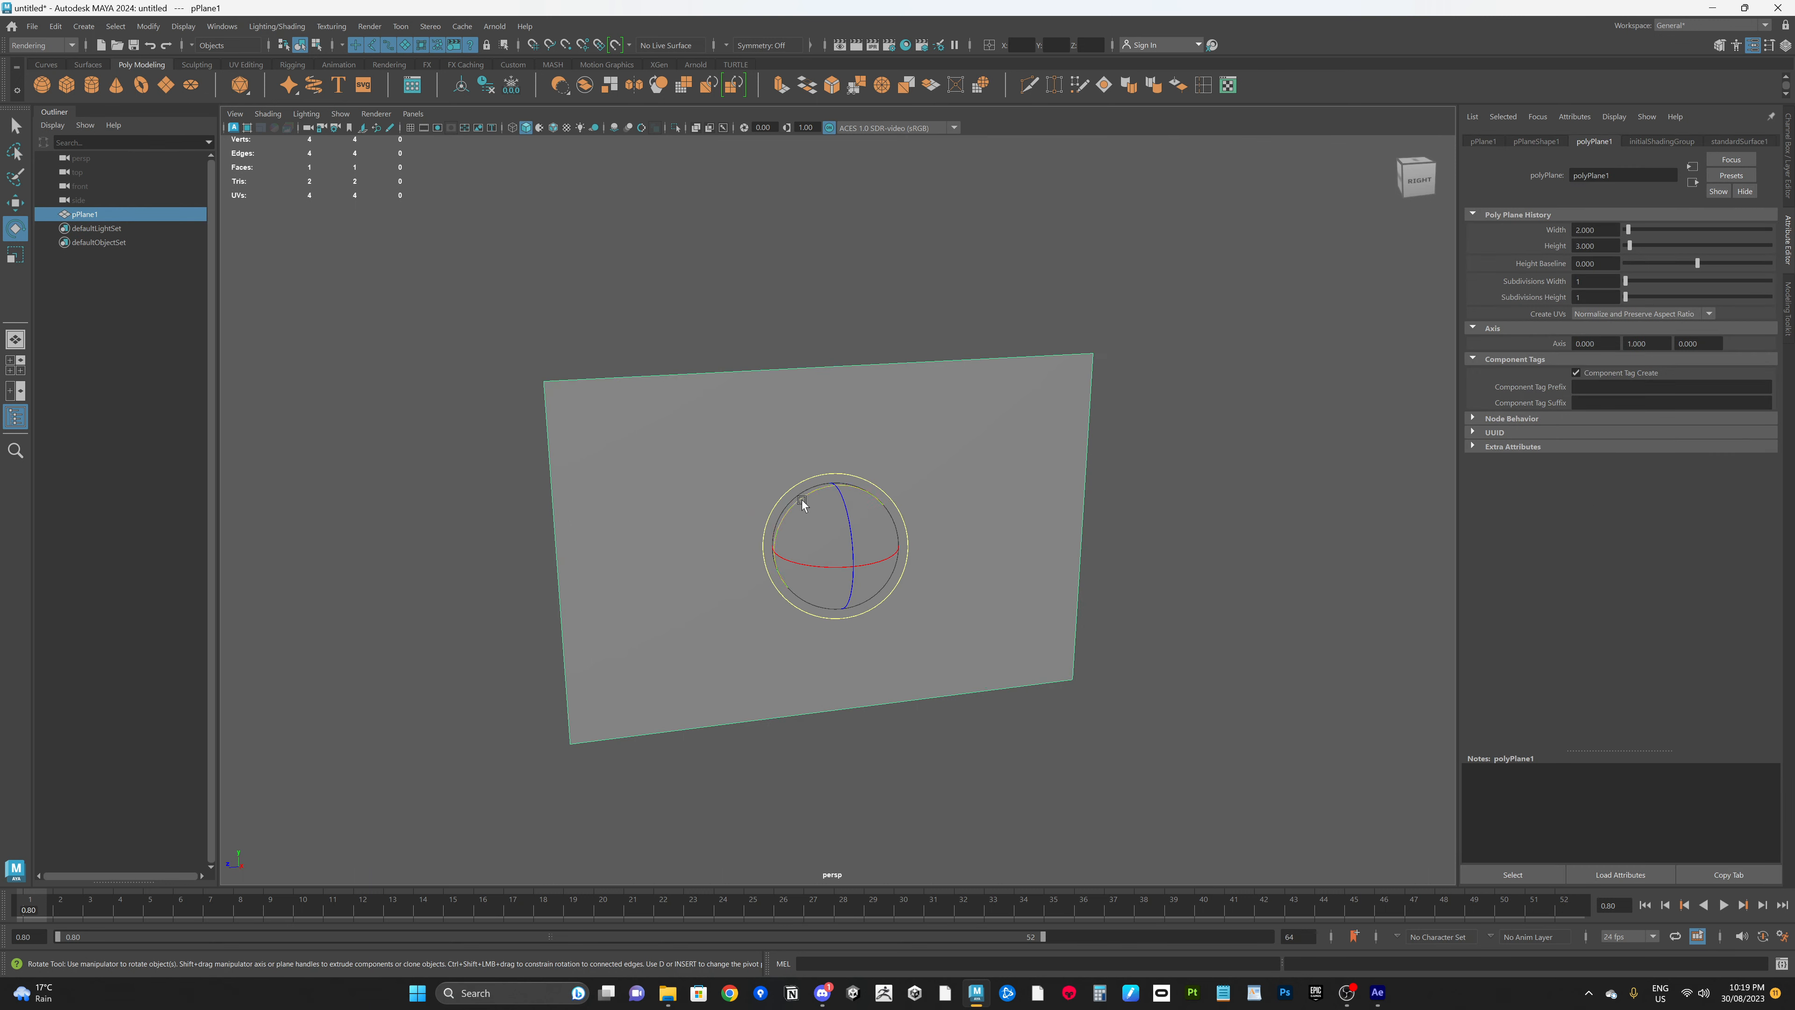
drag(801, 500, 1134, 388)
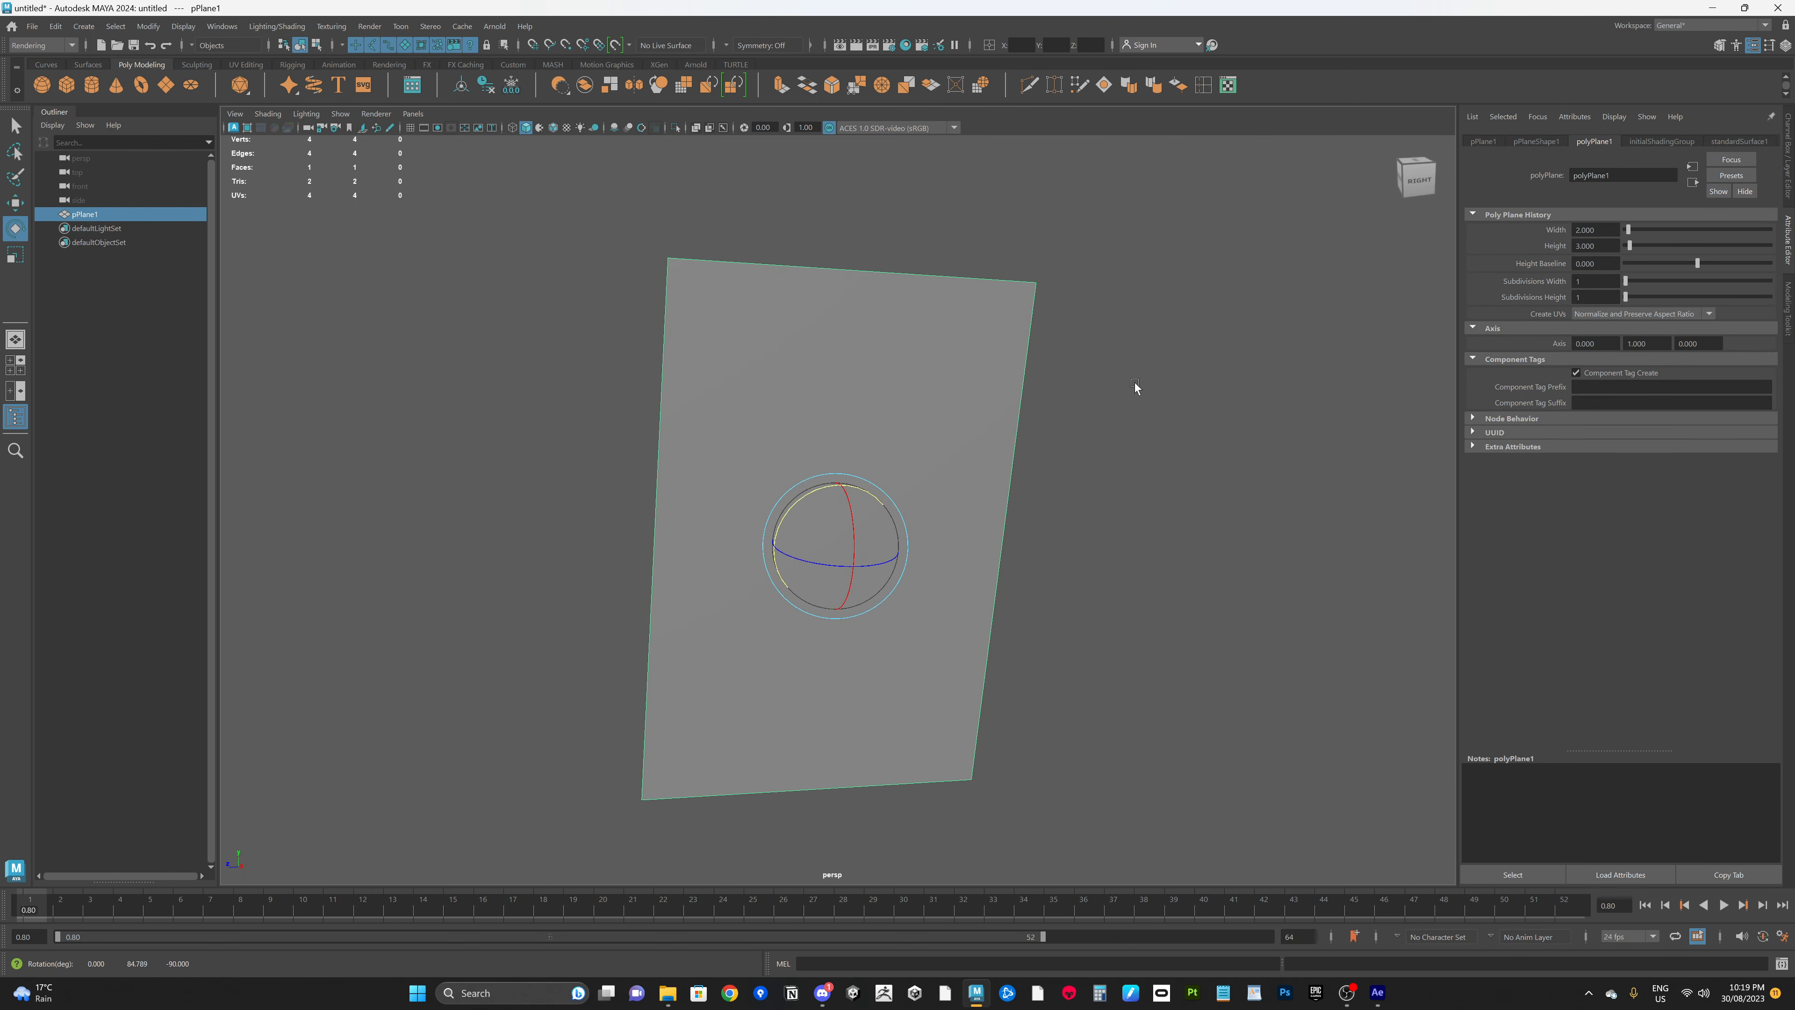
click(1486, 140)
scroll(1124, 471, down, 1)
scroll(1124, 472, down, 1)
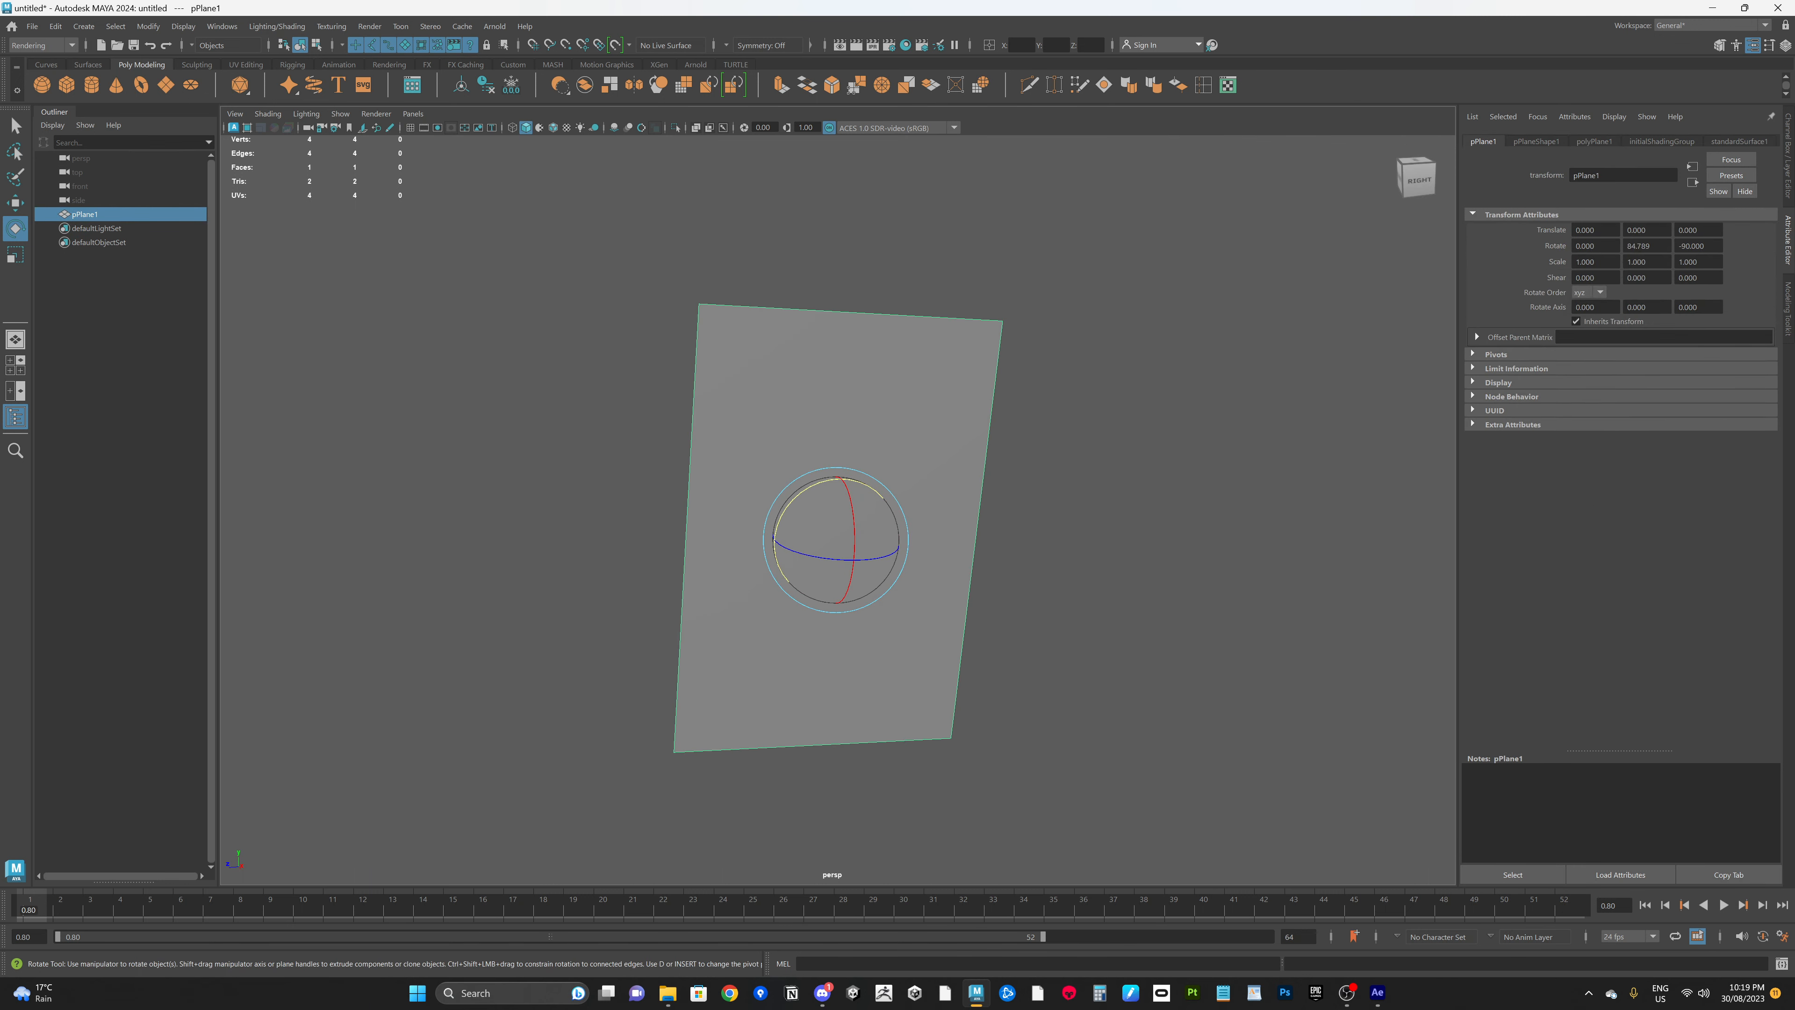
double_click(1640, 246)
text(90)
key(Return)
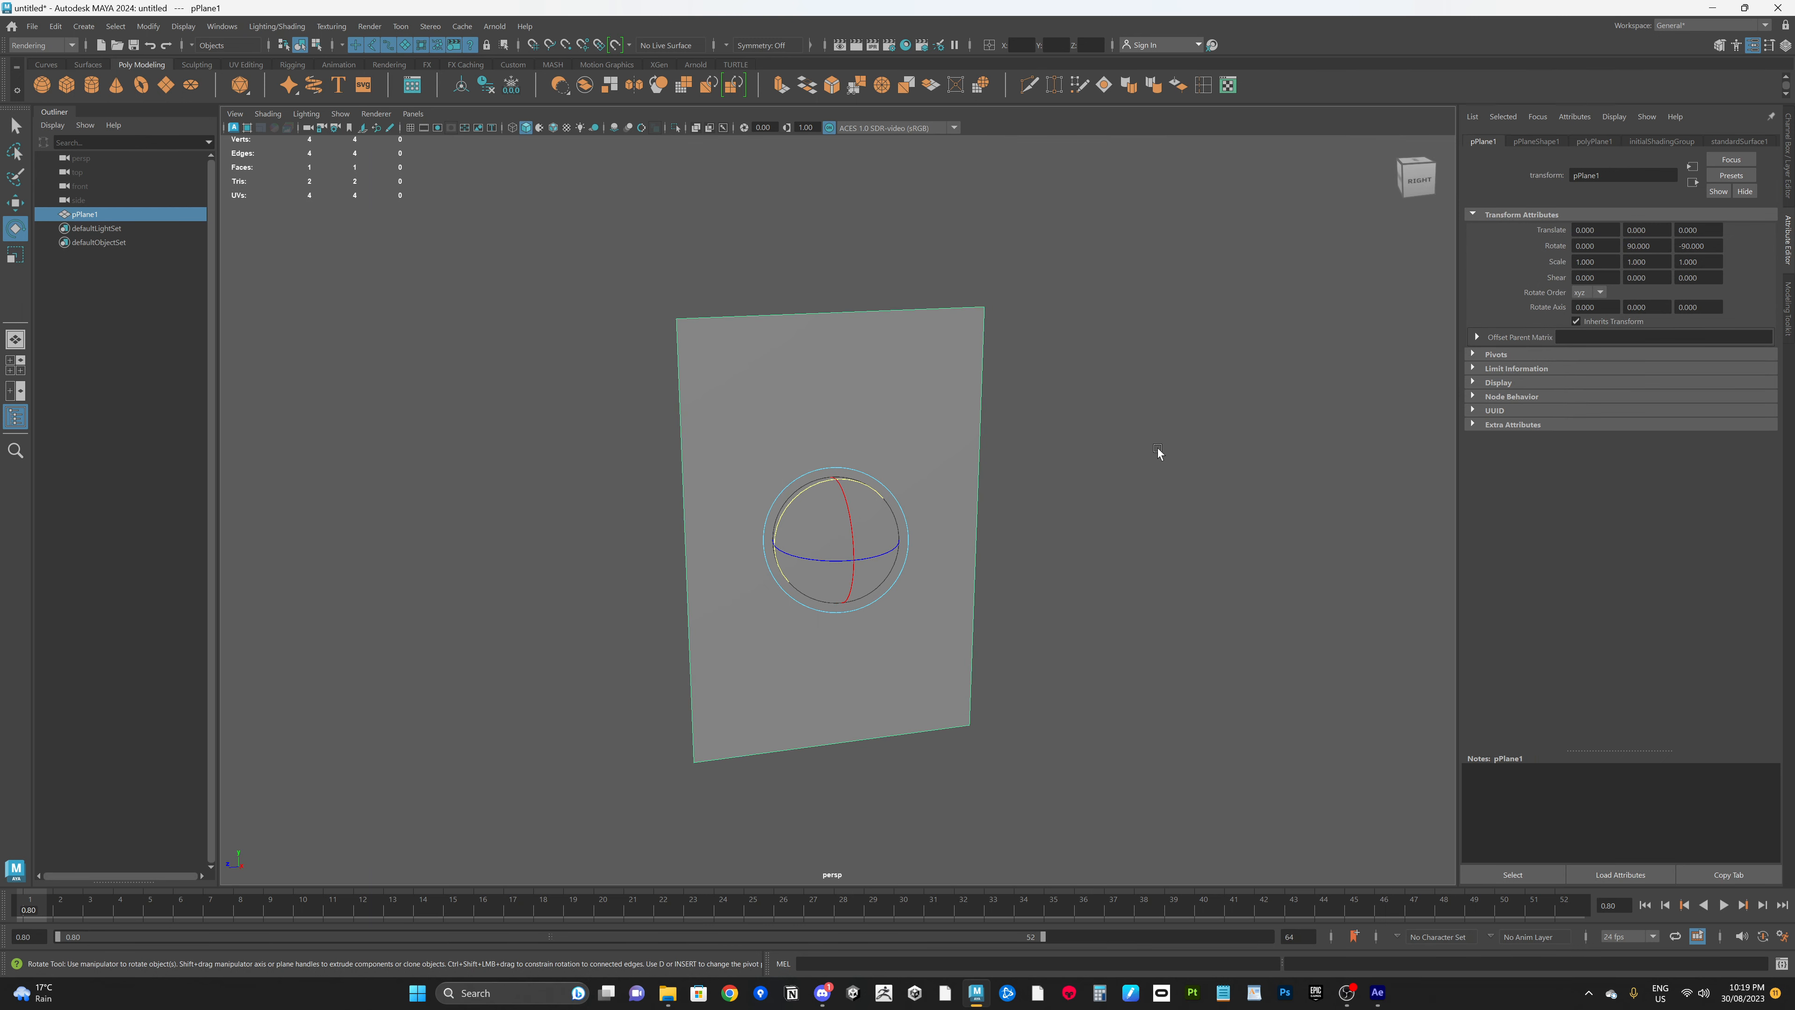
Try scaling the plane up uniformly to about 2.12 and undo the scaling
alt+middle_drag(1151, 528, 1173, 484)
alt+drag(1173, 484, 1170, 466)
click(1164, 434)
alt+middle_drag(1164, 434, 1139, 482)
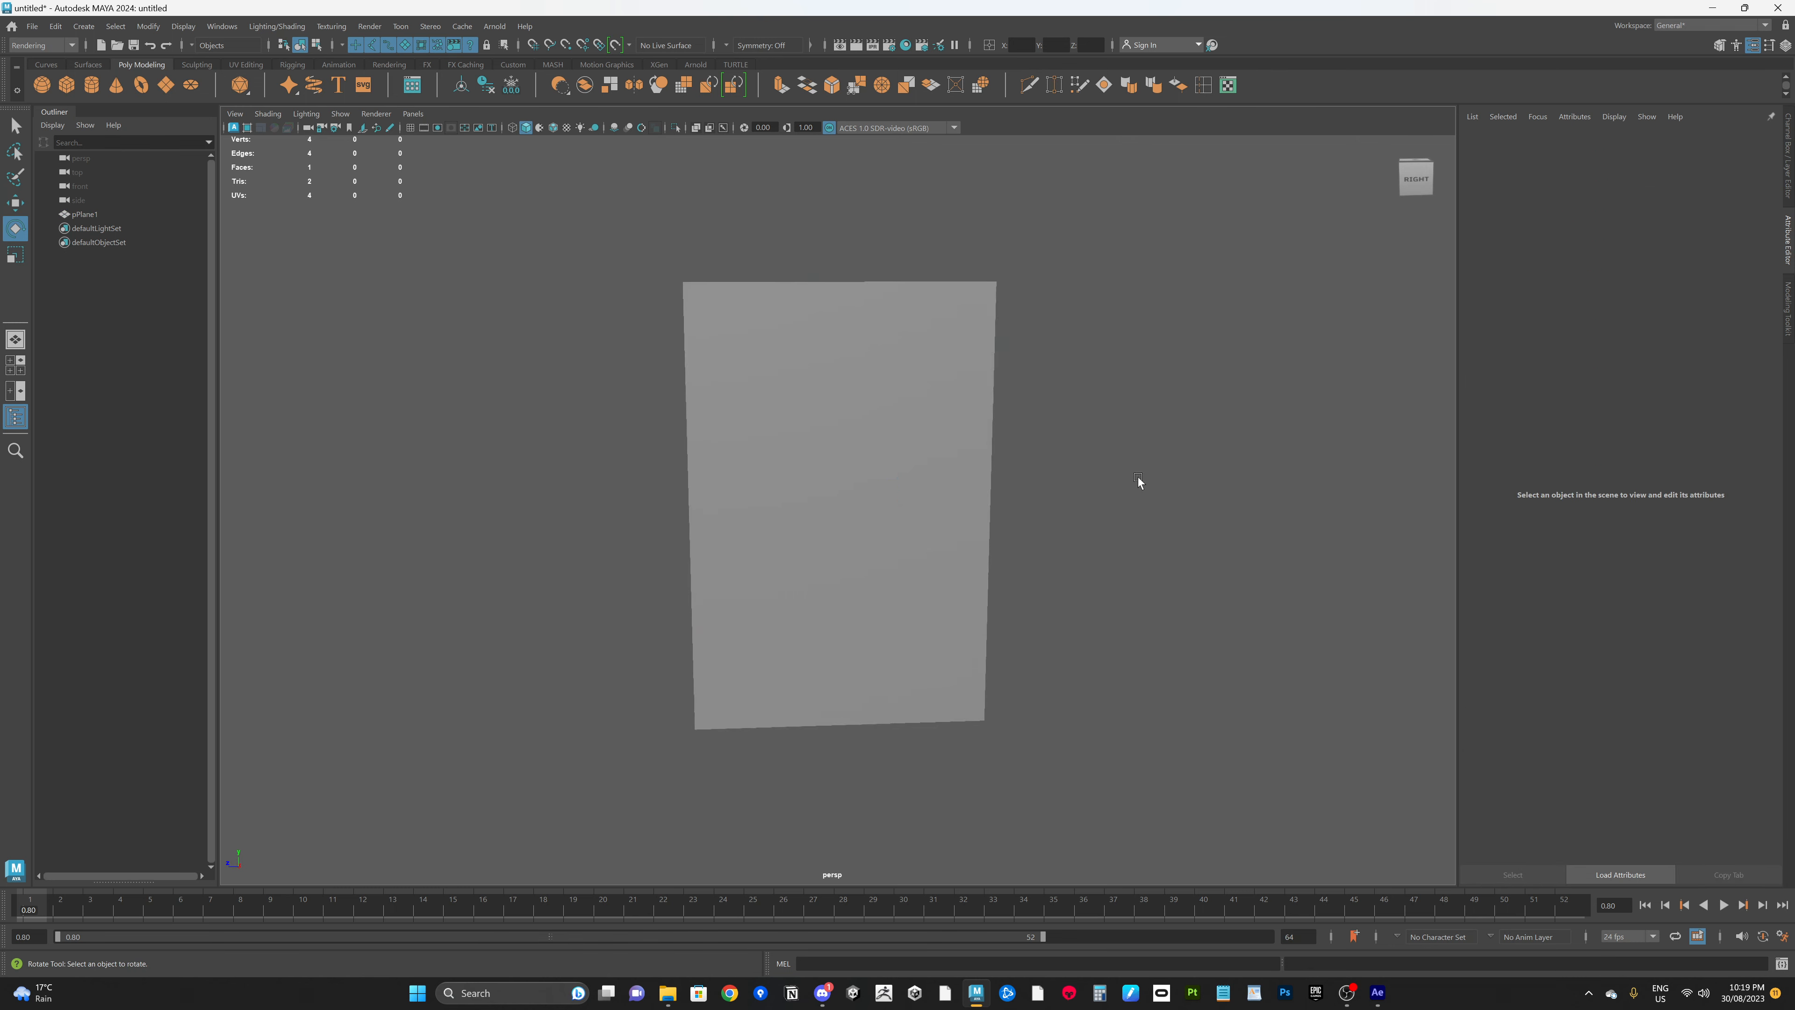
alt+drag(1139, 482, 1146, 488)
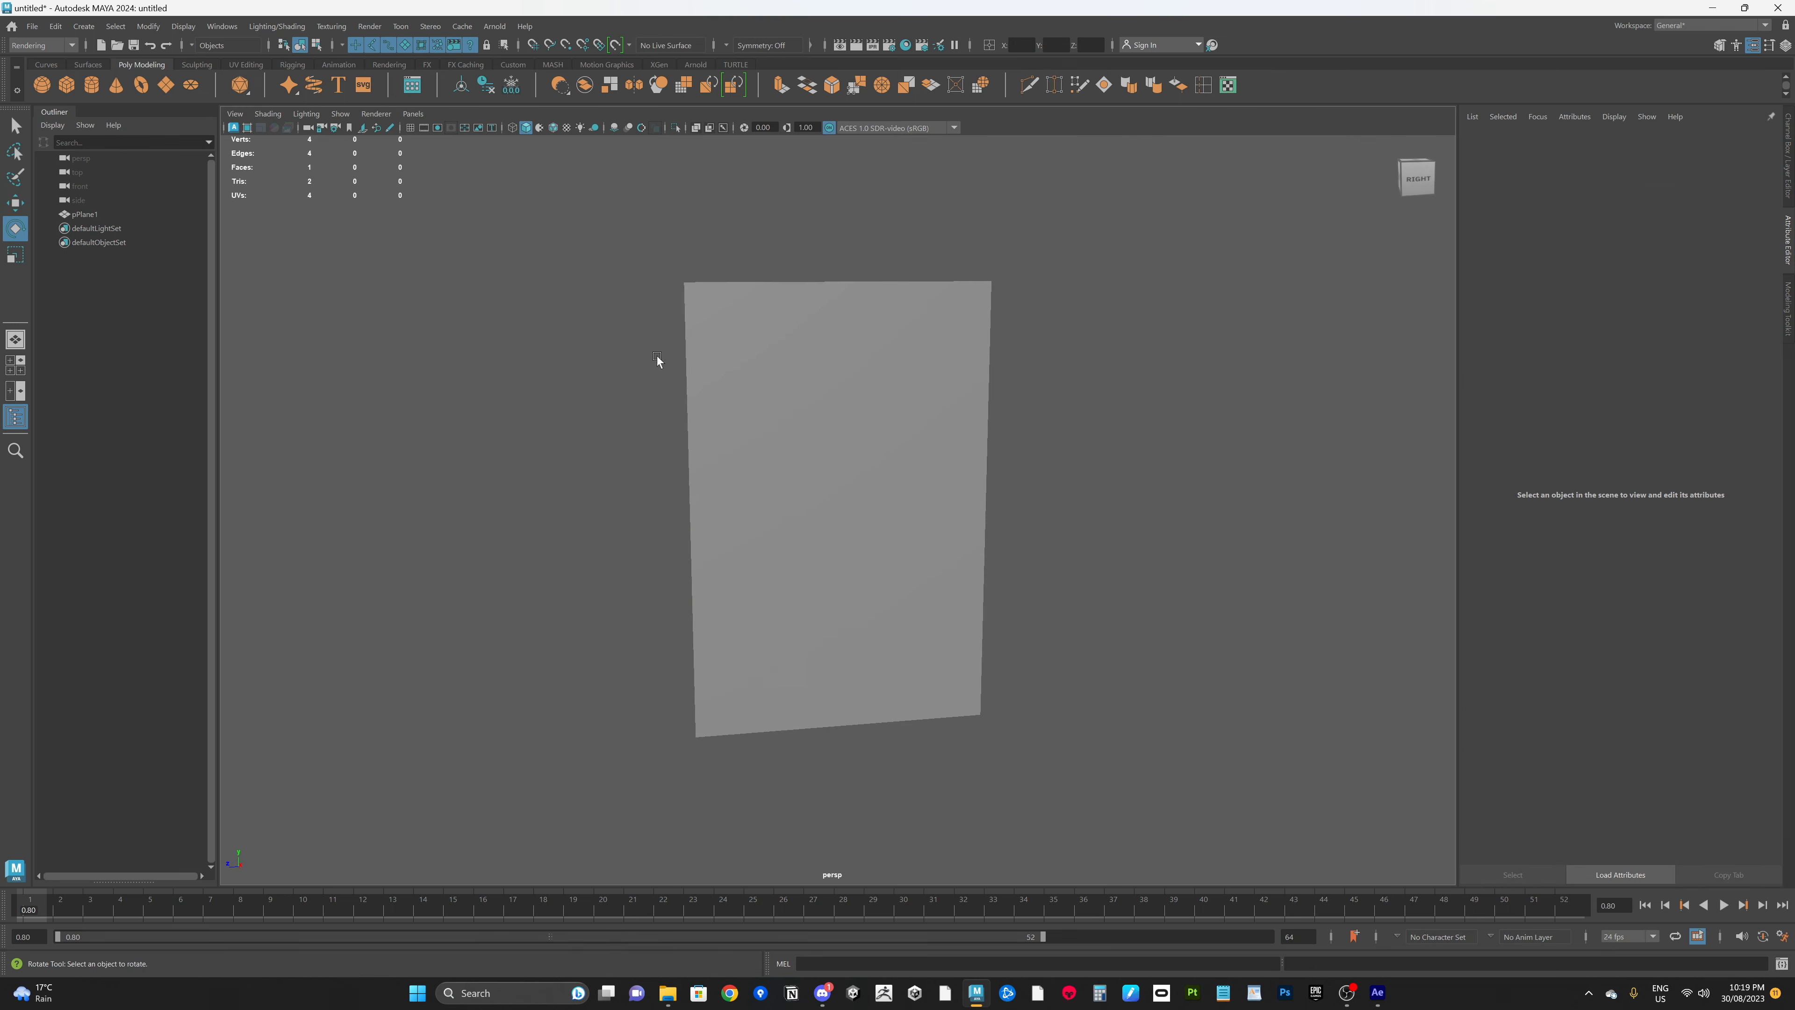
click(884, 454)
key(r)
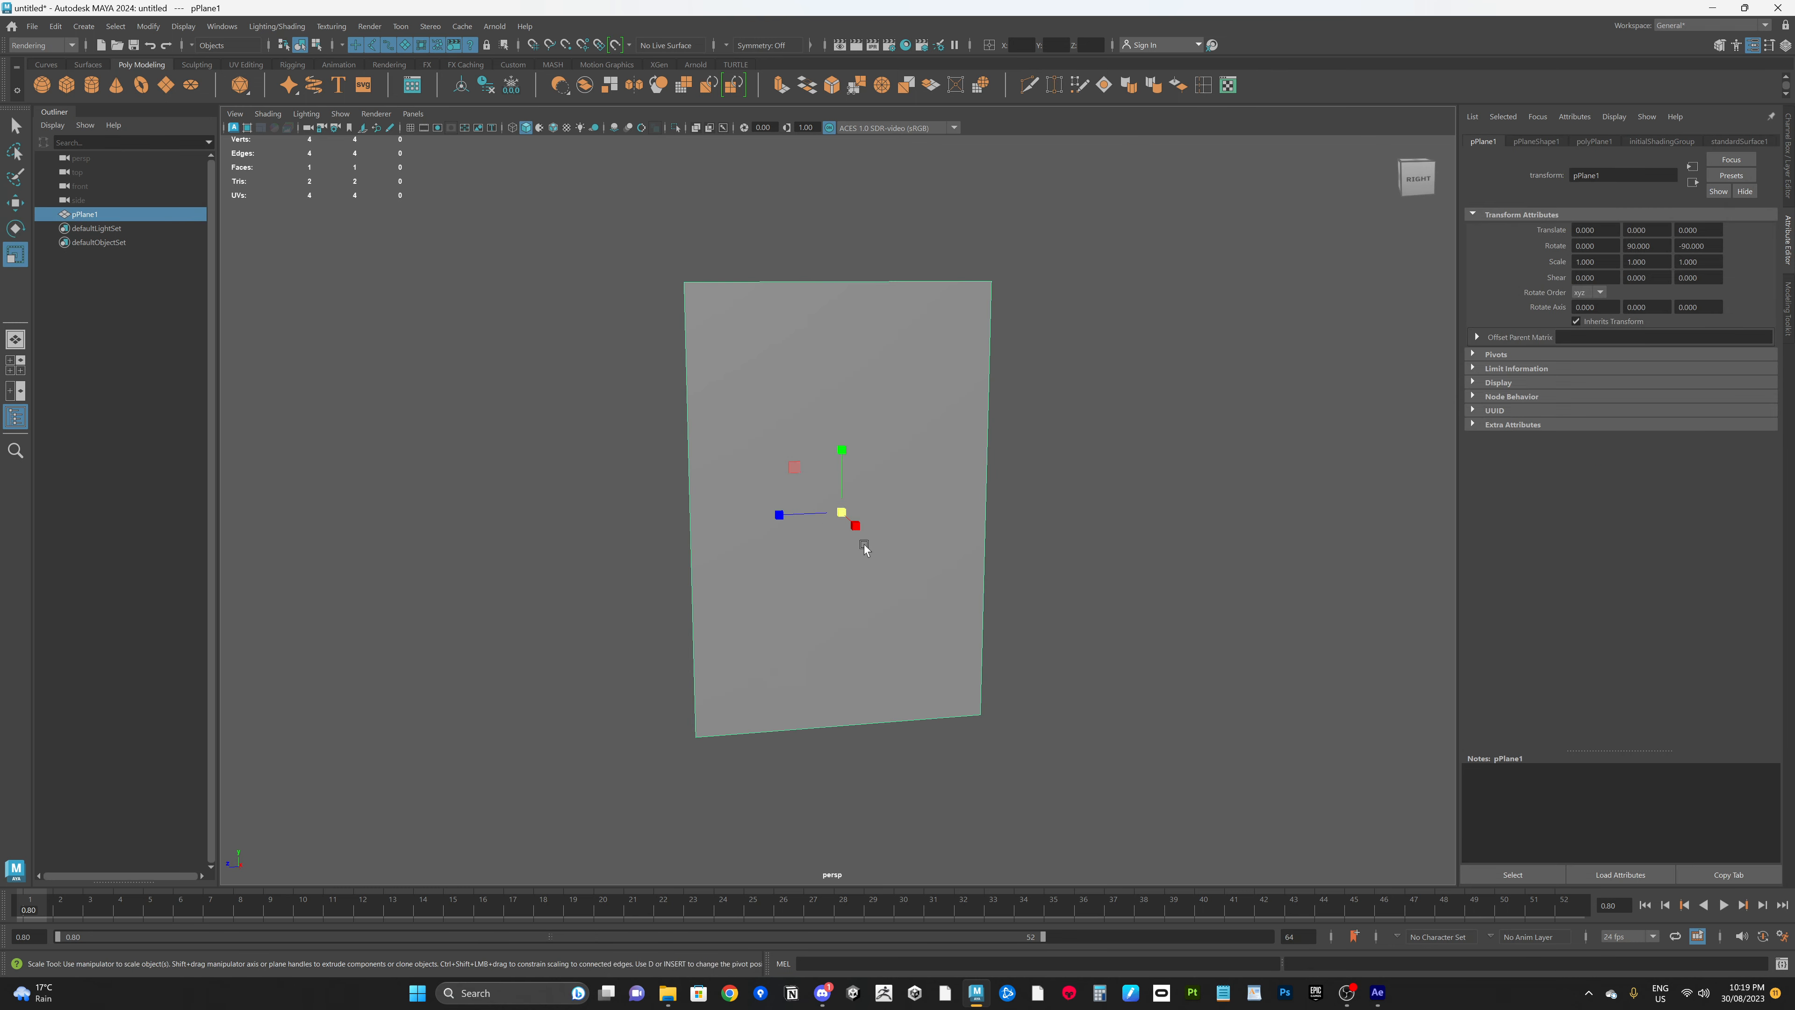
drag(835, 516, 1139, 632)
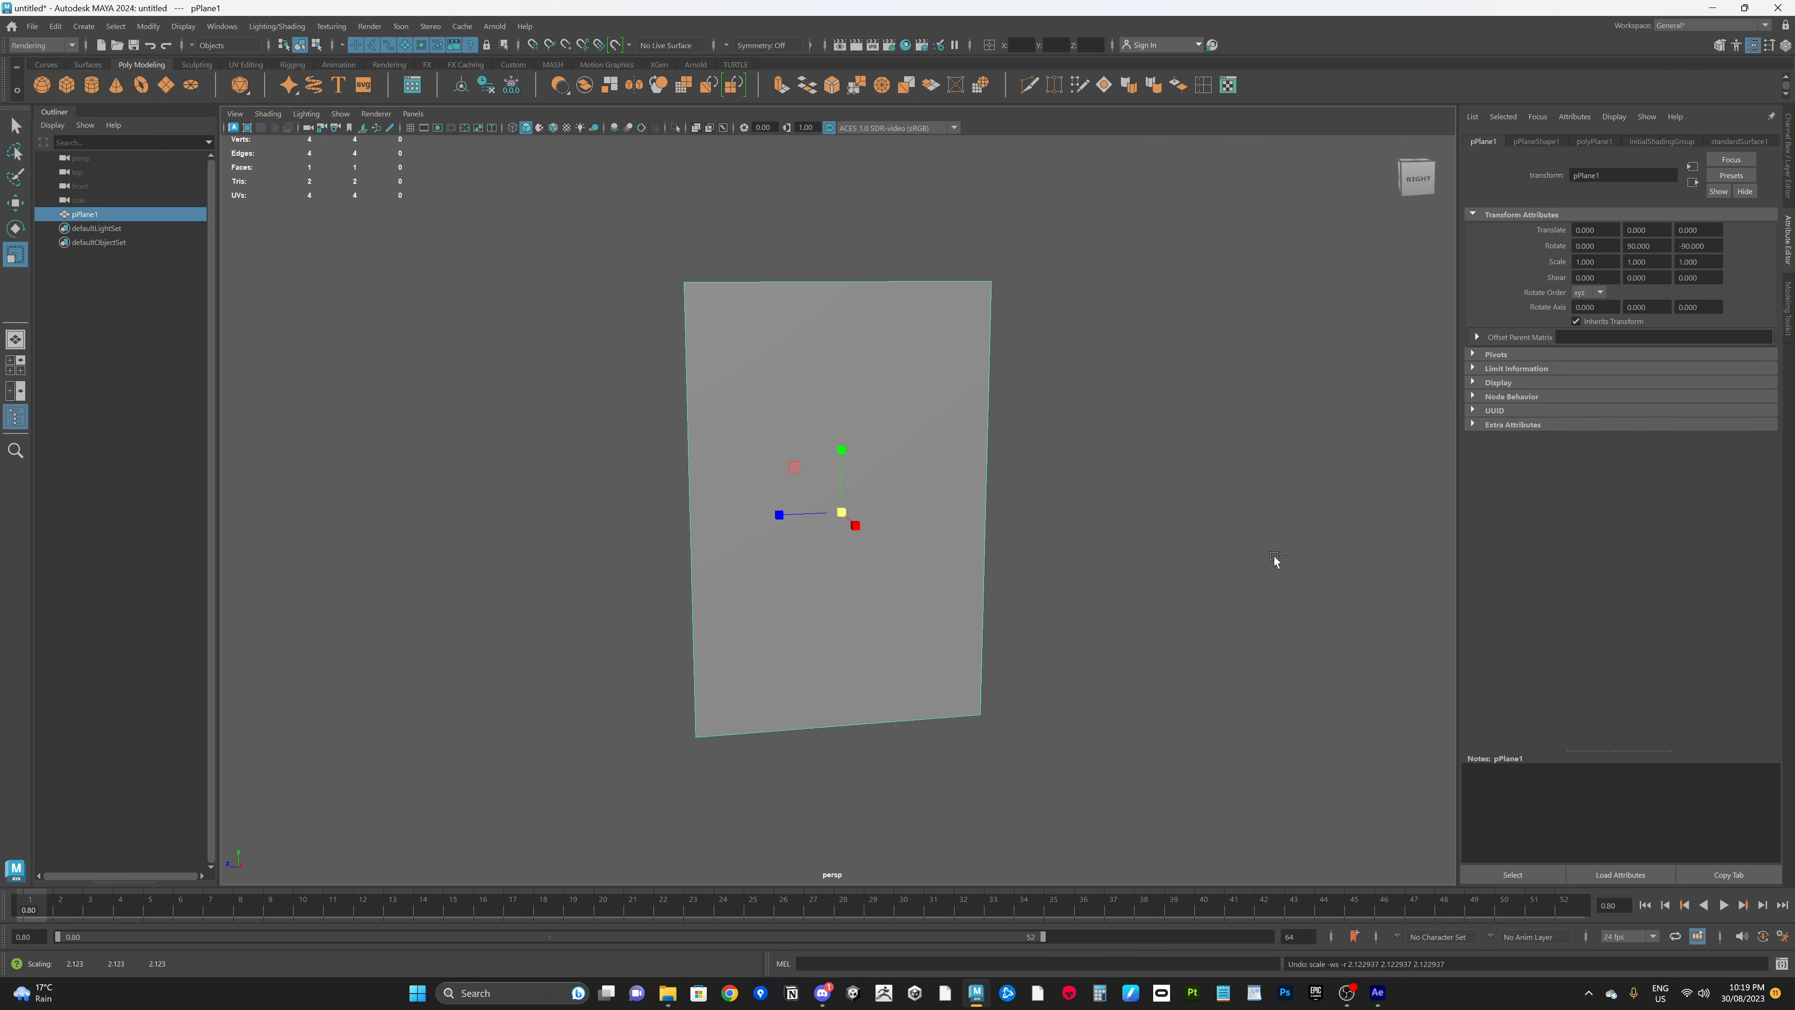
key(ctrl+z)
alt+drag(1100, 383, 1105, 379)
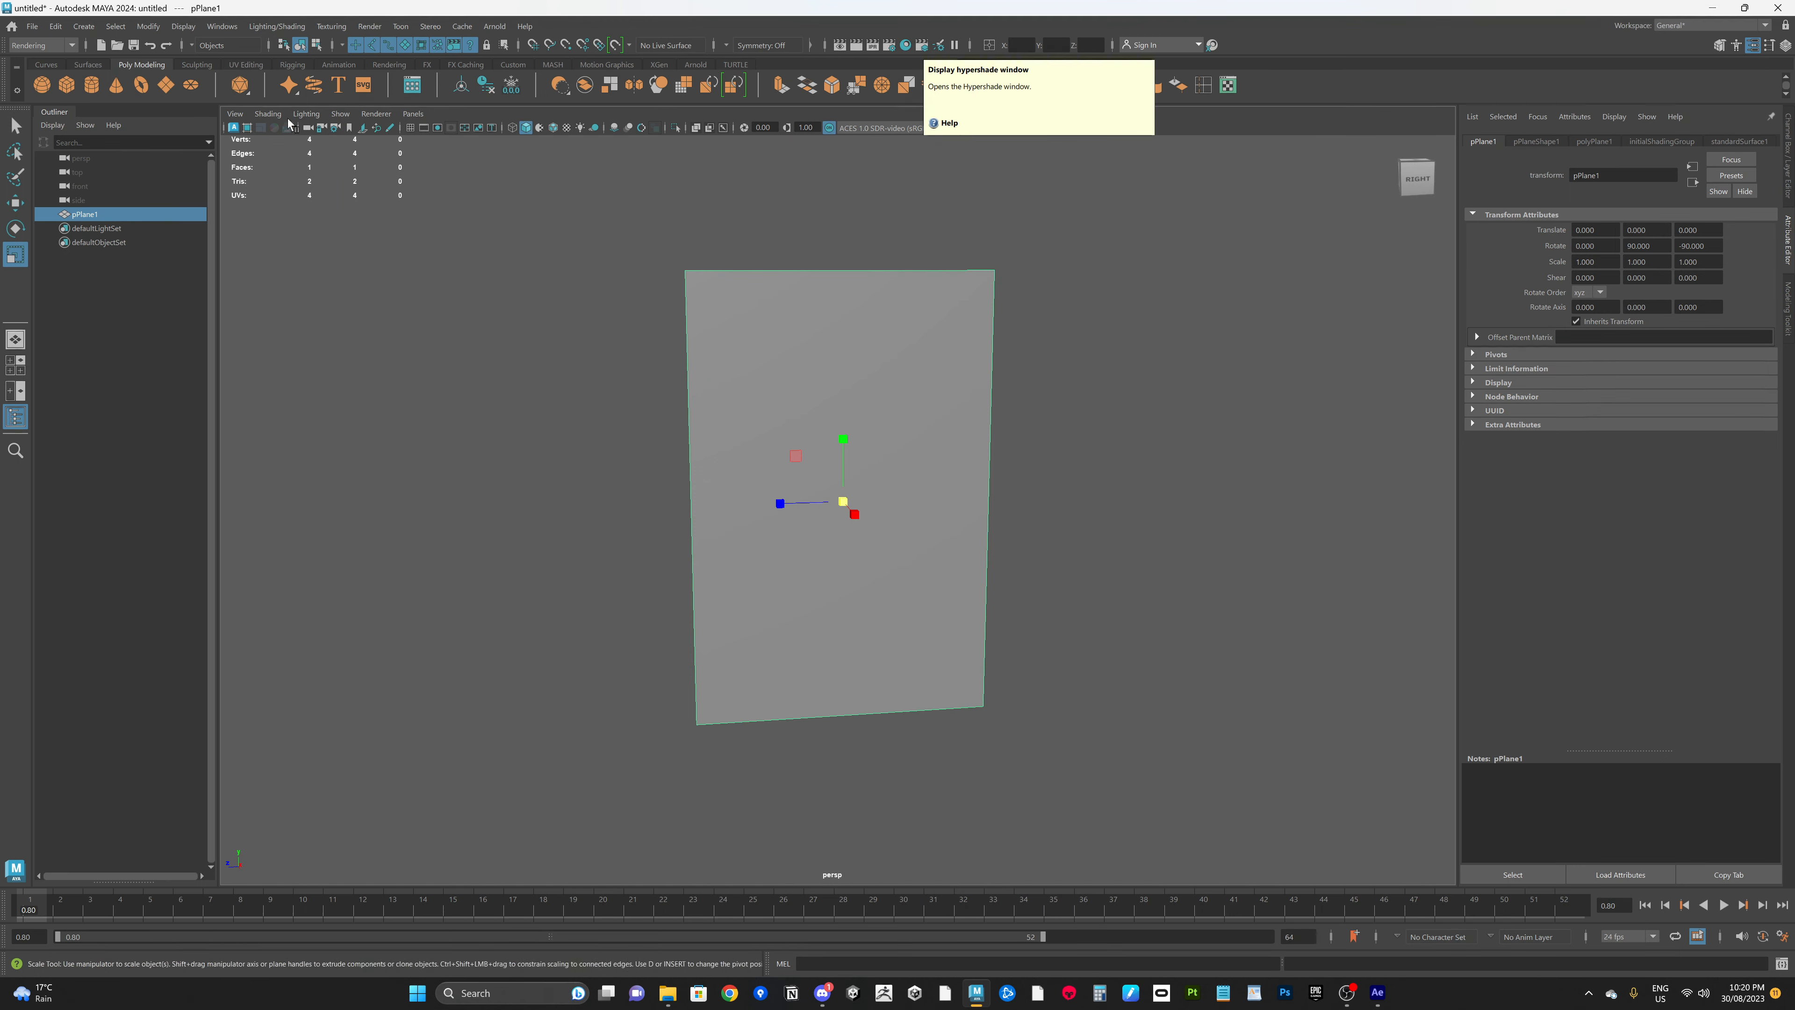
Open the Hypershade from the rendering editors and move its window clear of the attribute settings
click(222, 26)
mouse_move(279, 140)
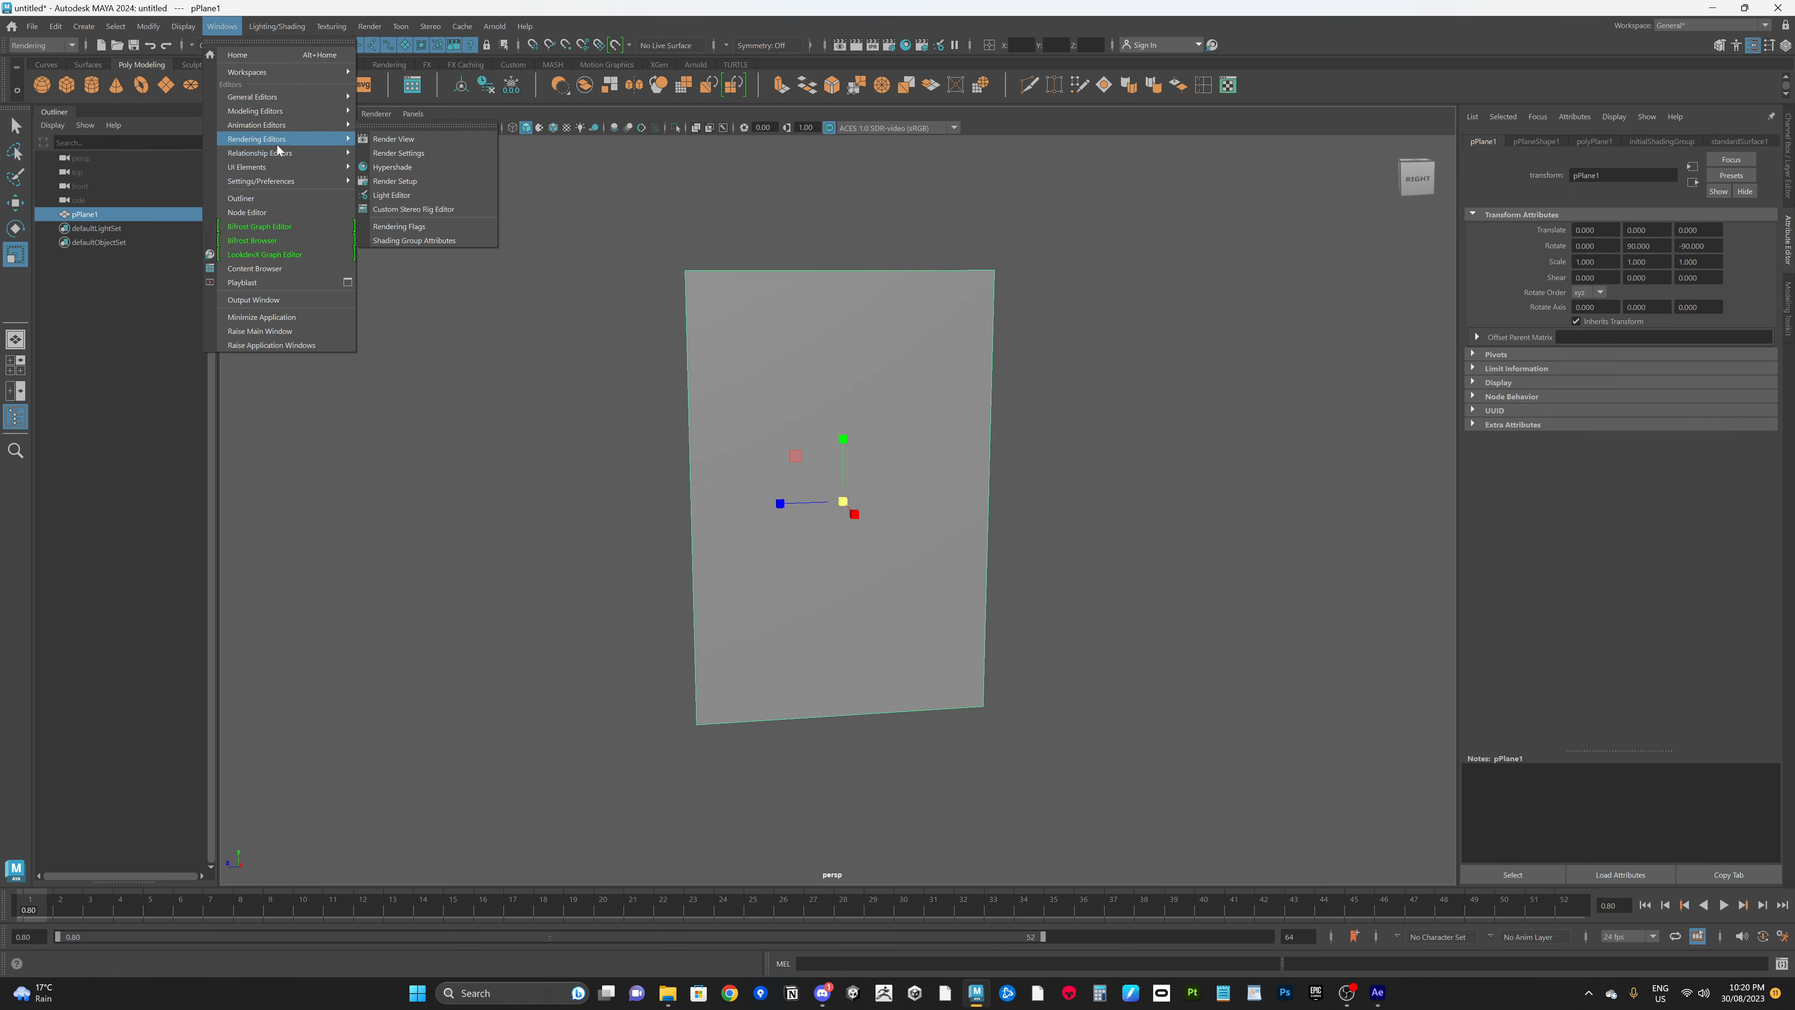
click(426, 168)
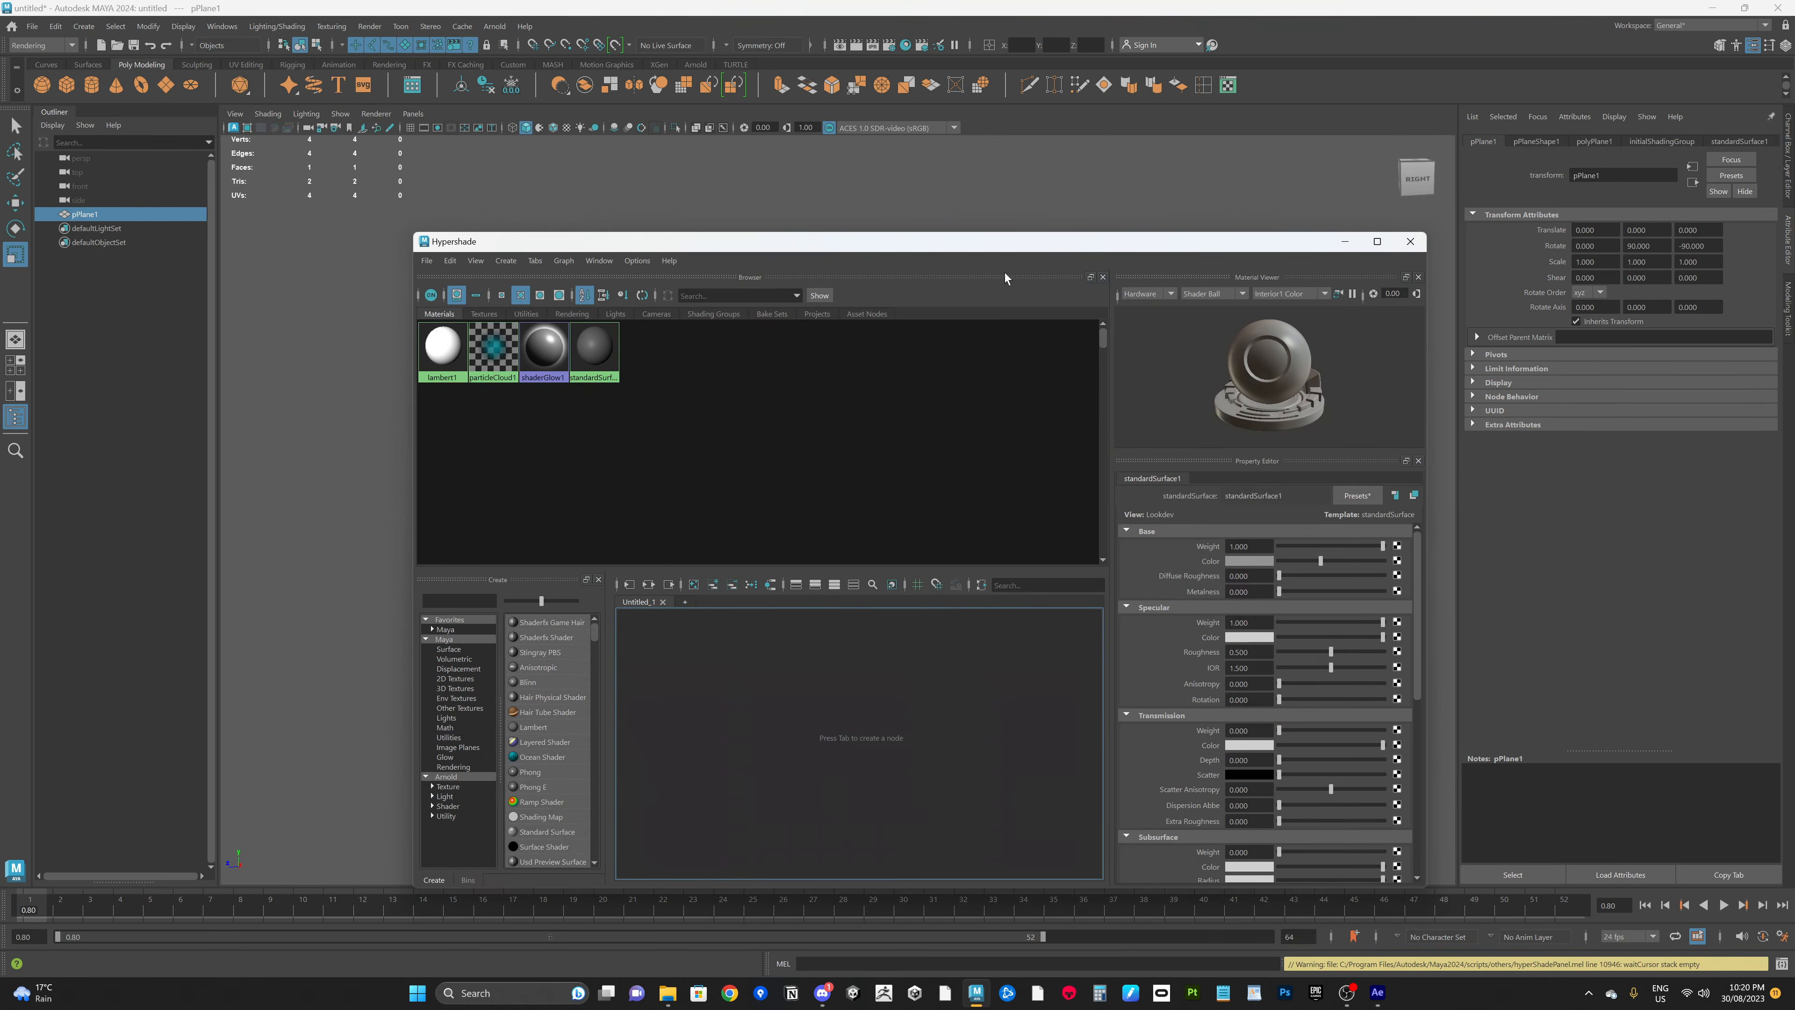
drag(1006, 250, 910, 191)
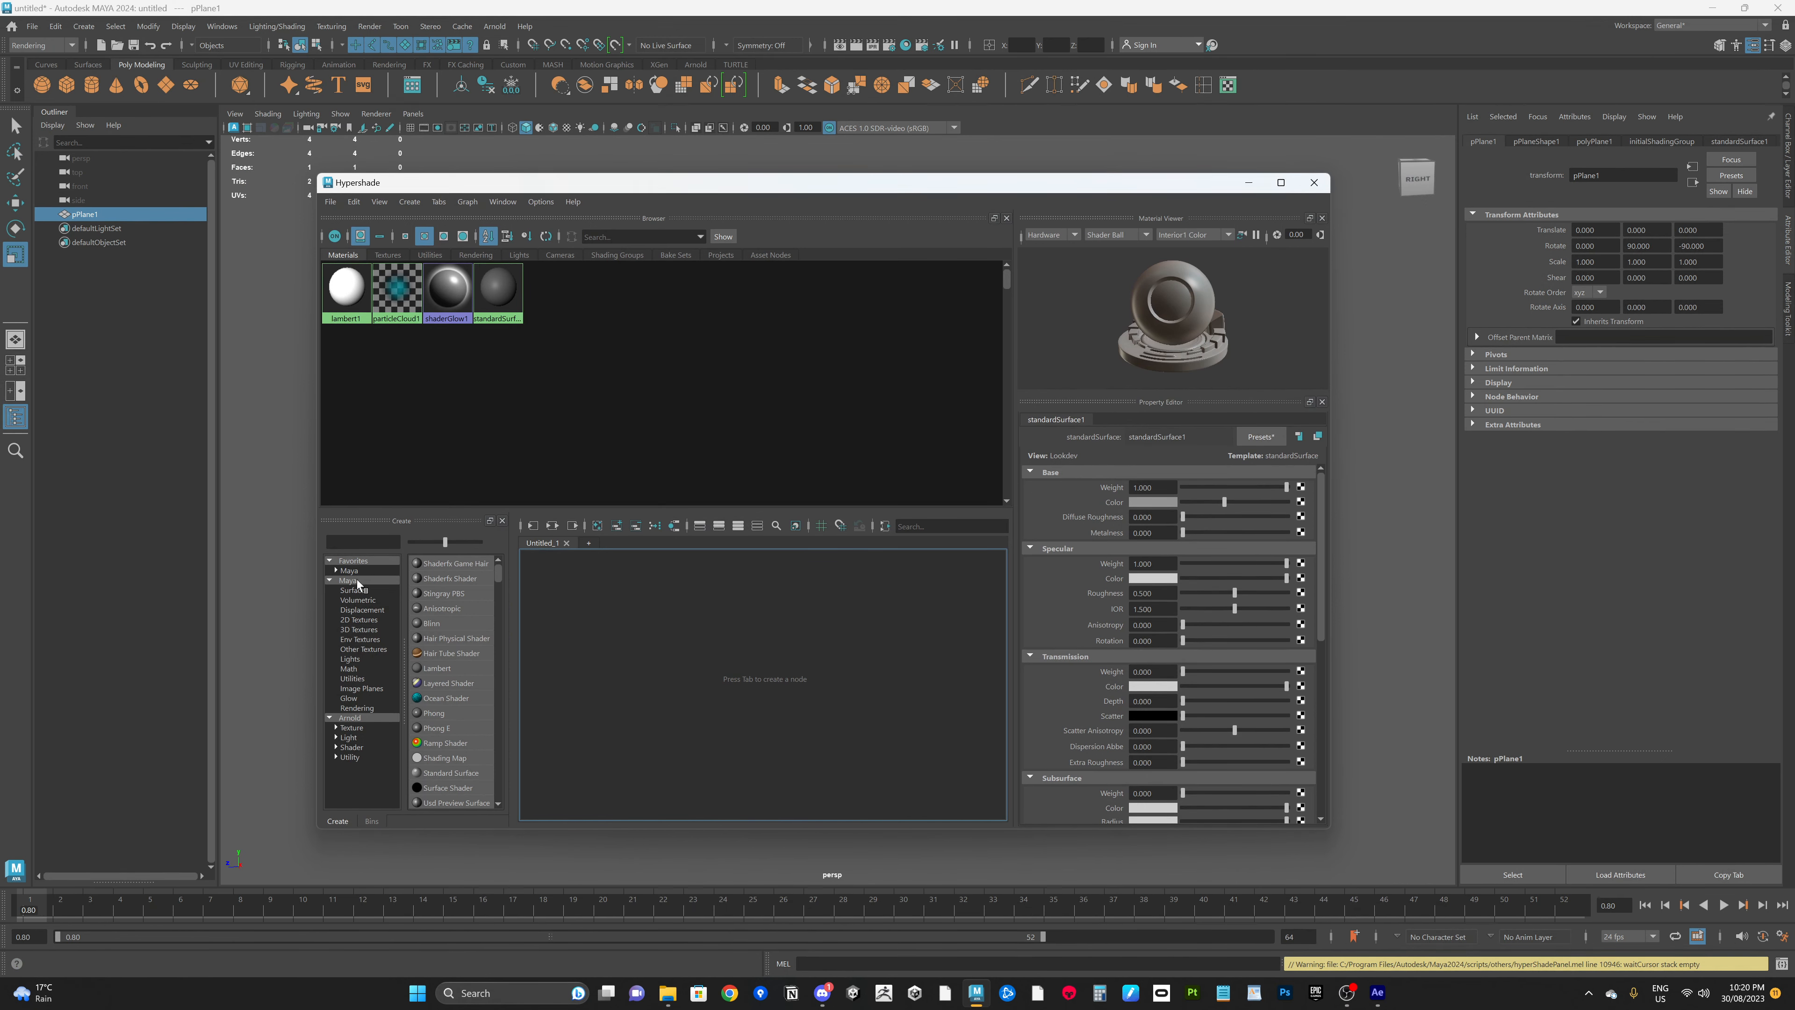
Create a 2D File texture and load Reference_0.jpg as its image
click(357, 620)
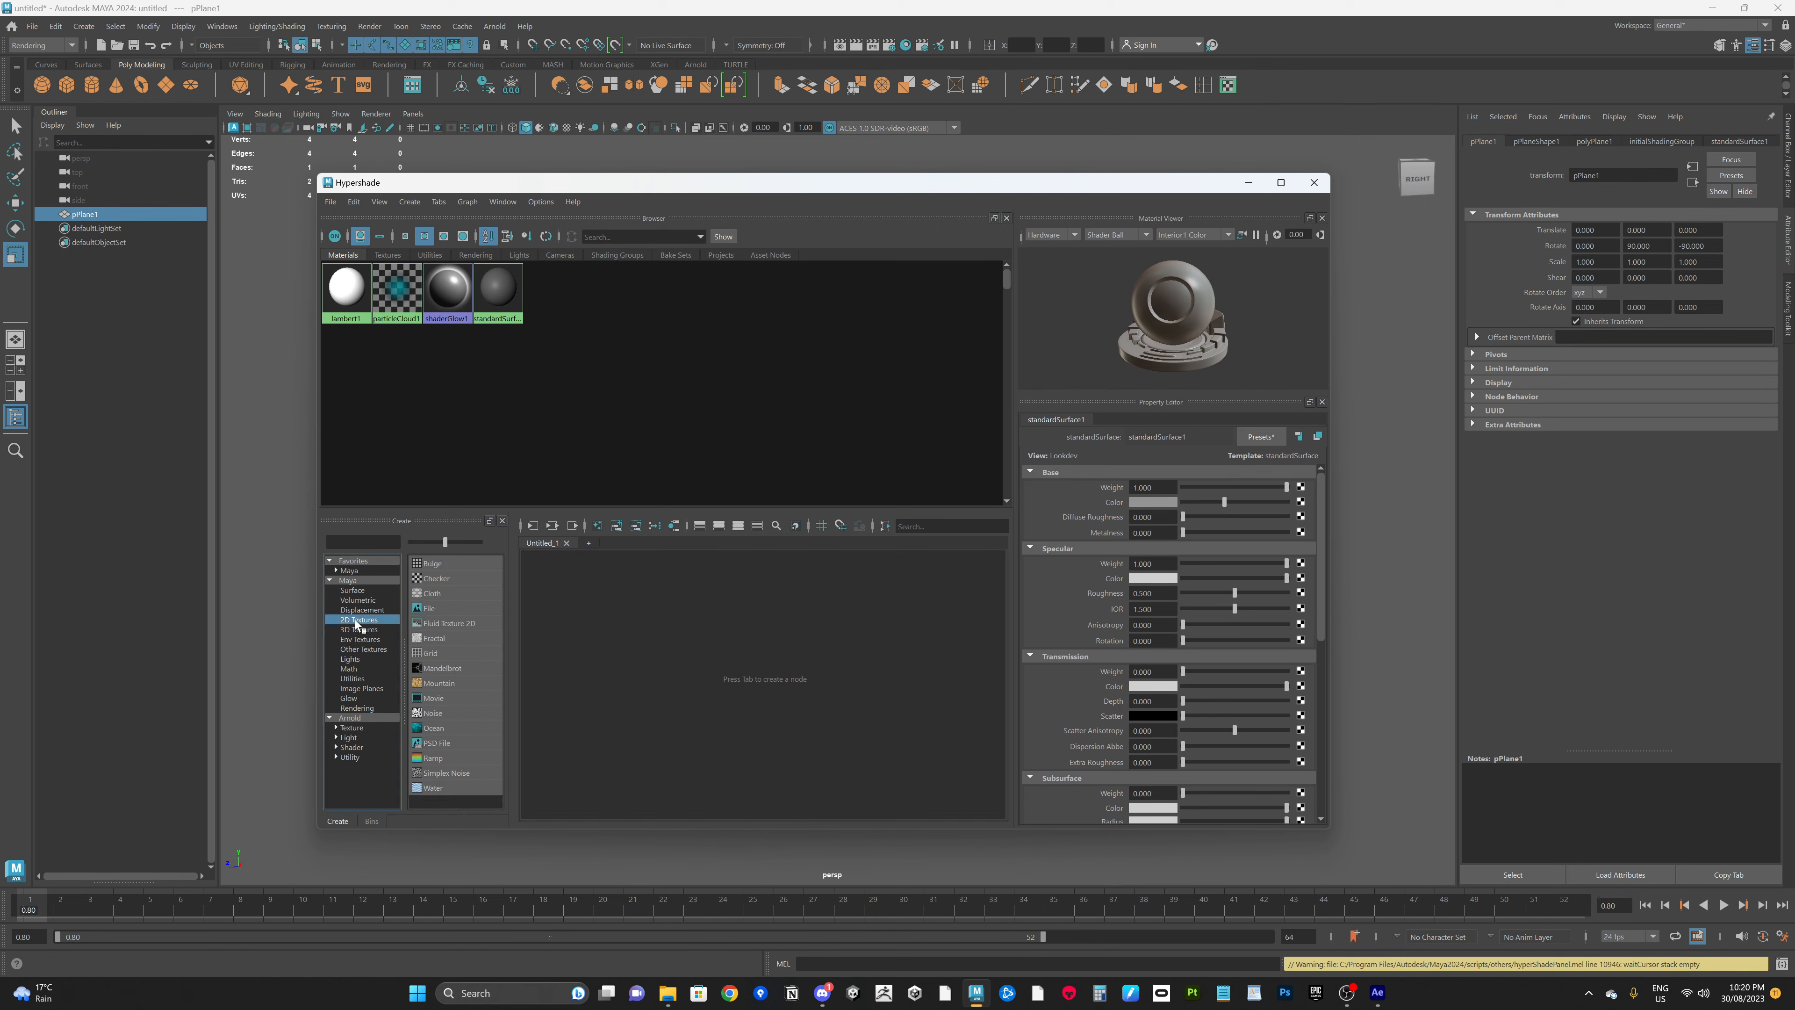
click(445, 611)
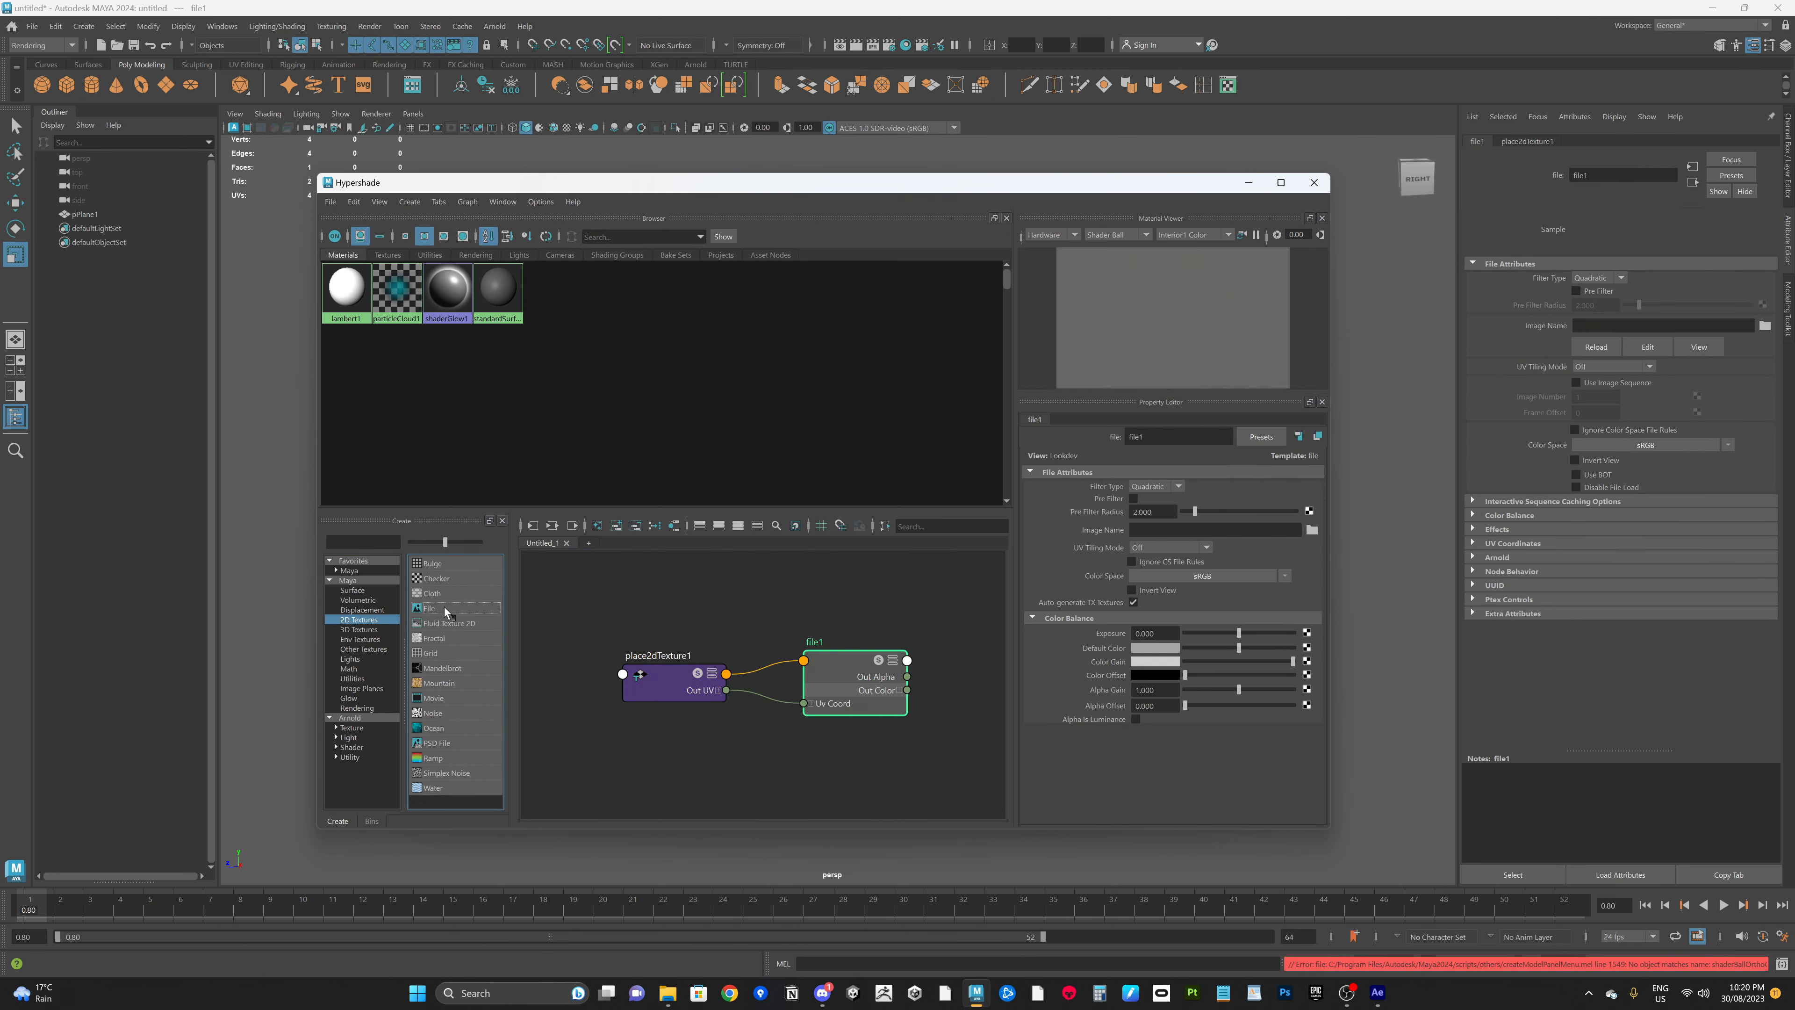
click(1764, 325)
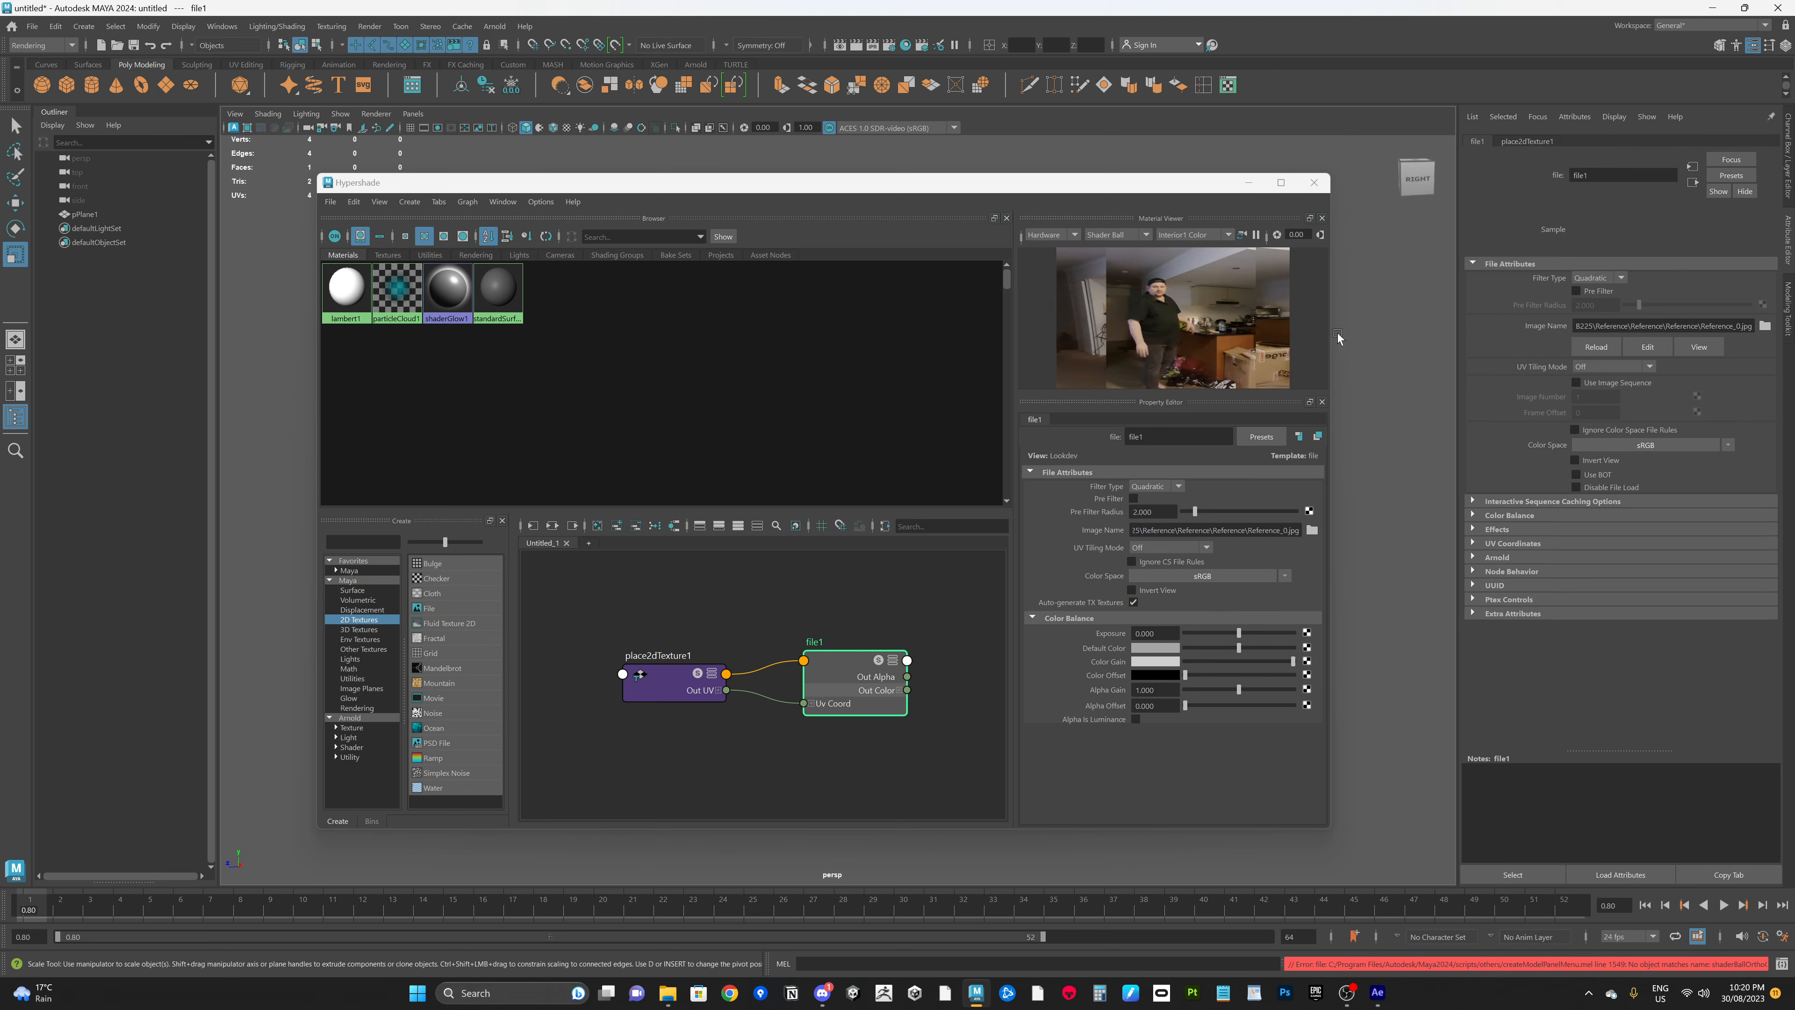
Enable Use Image Sequence on the file1 texture and connect that texture to lambert1's Color
click(1576, 383)
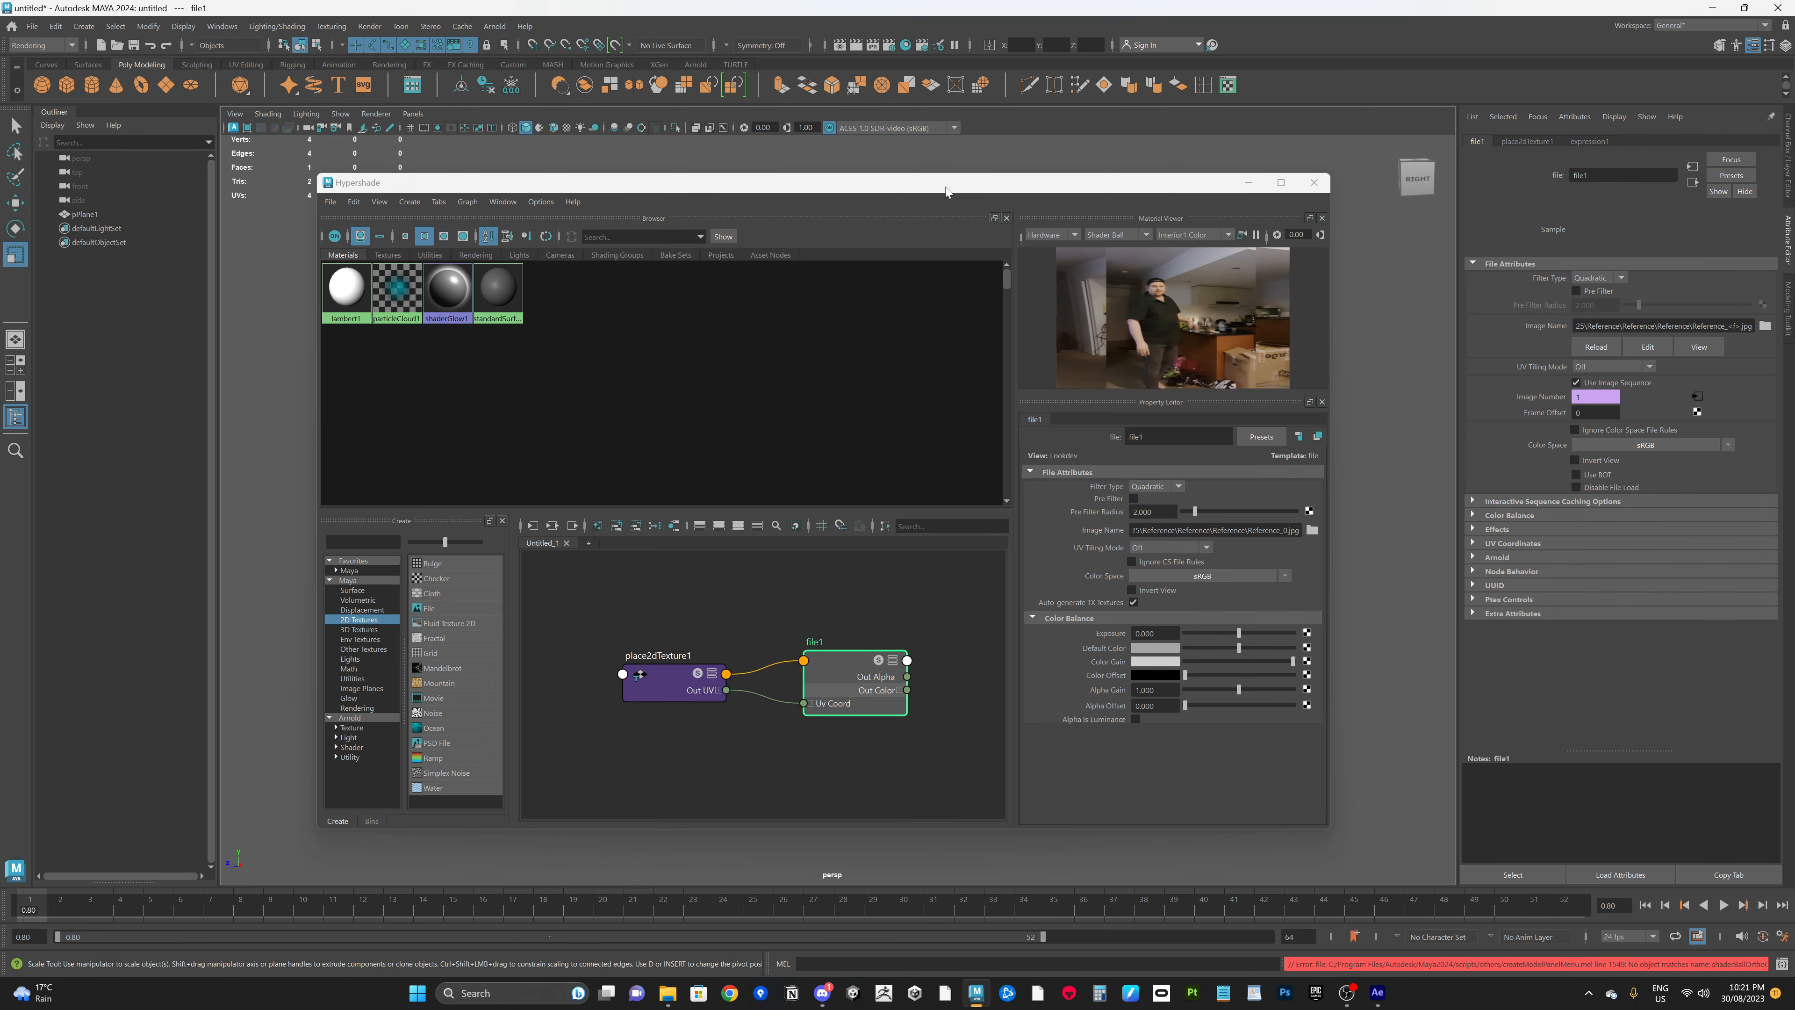
drag(946, 190, 947, 226)
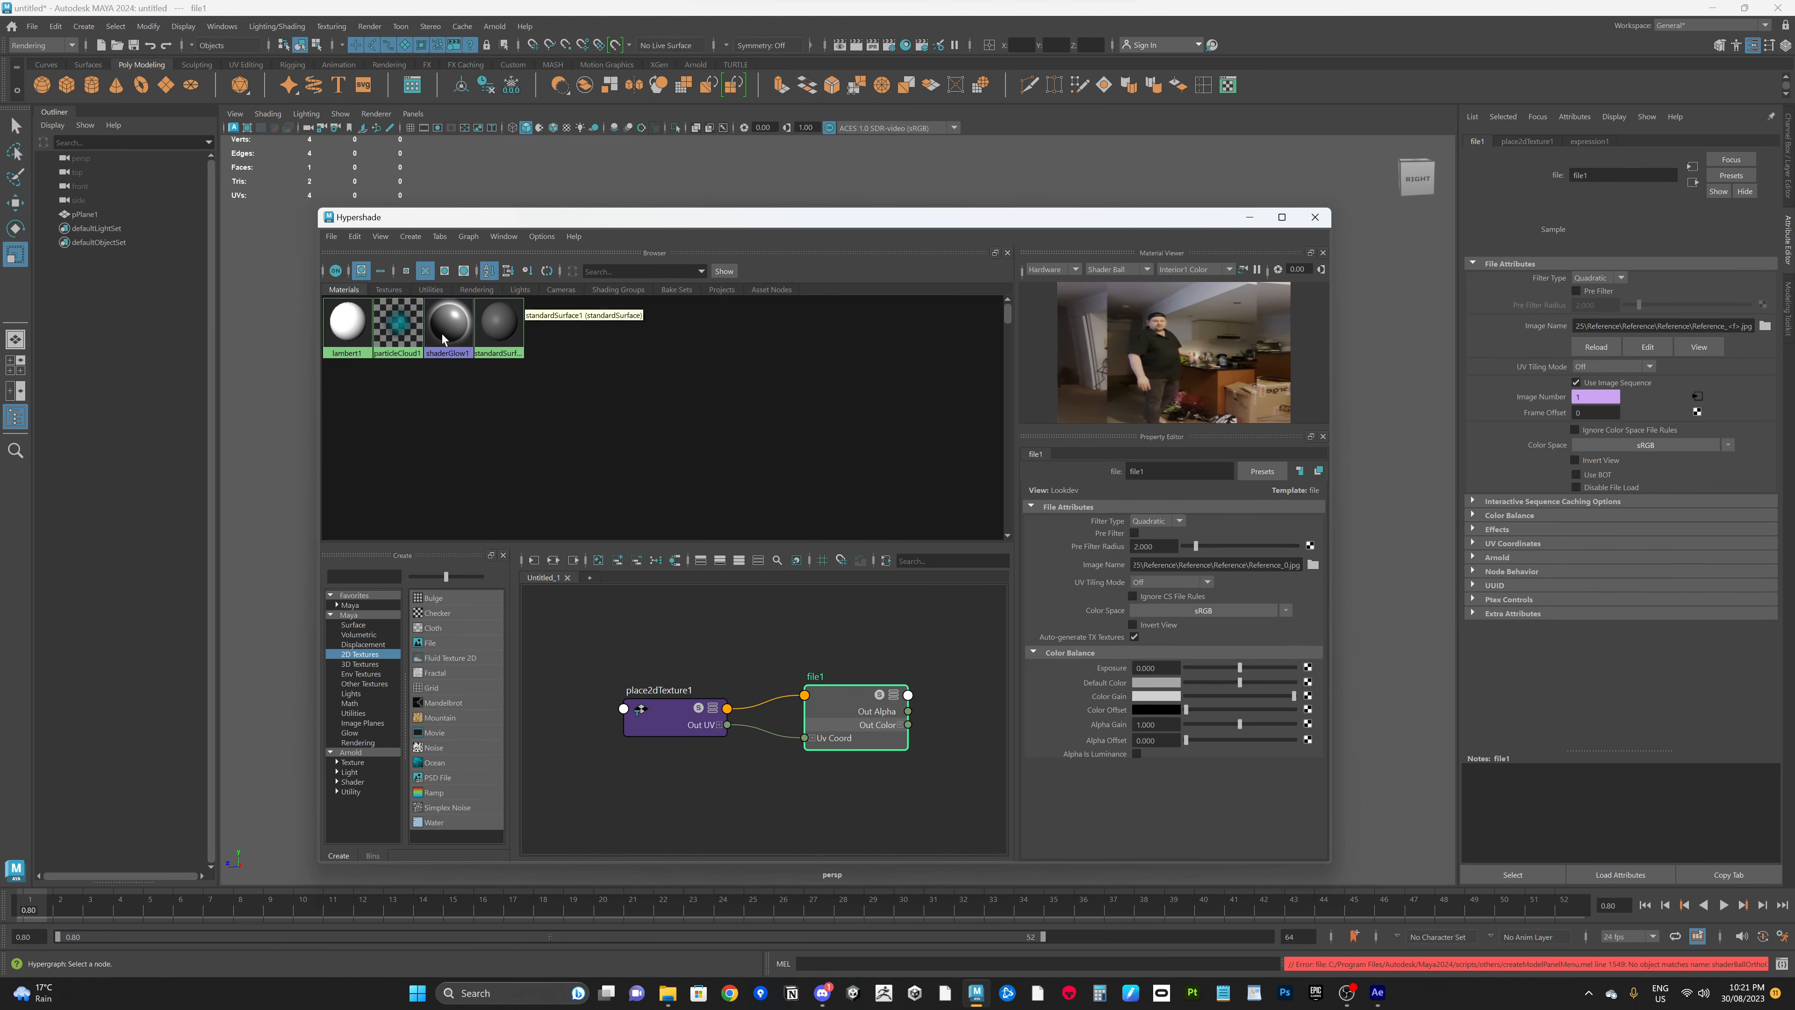
click(344, 326)
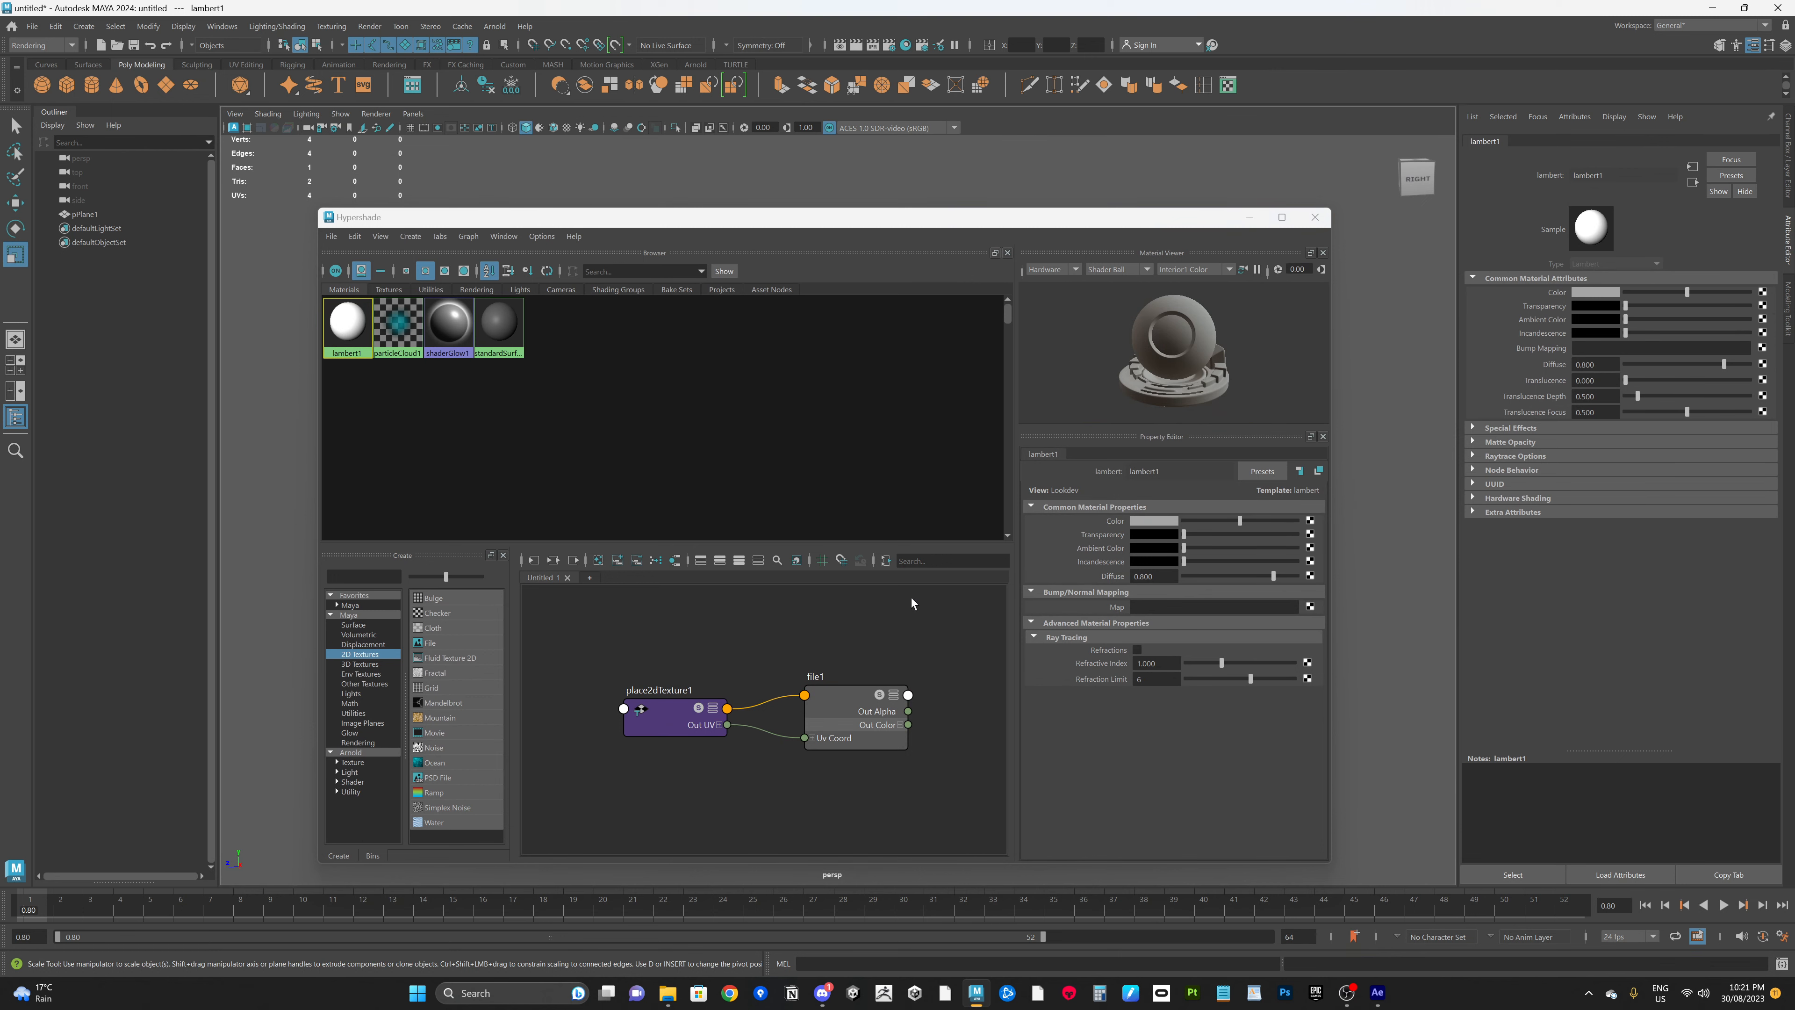
click(388, 289)
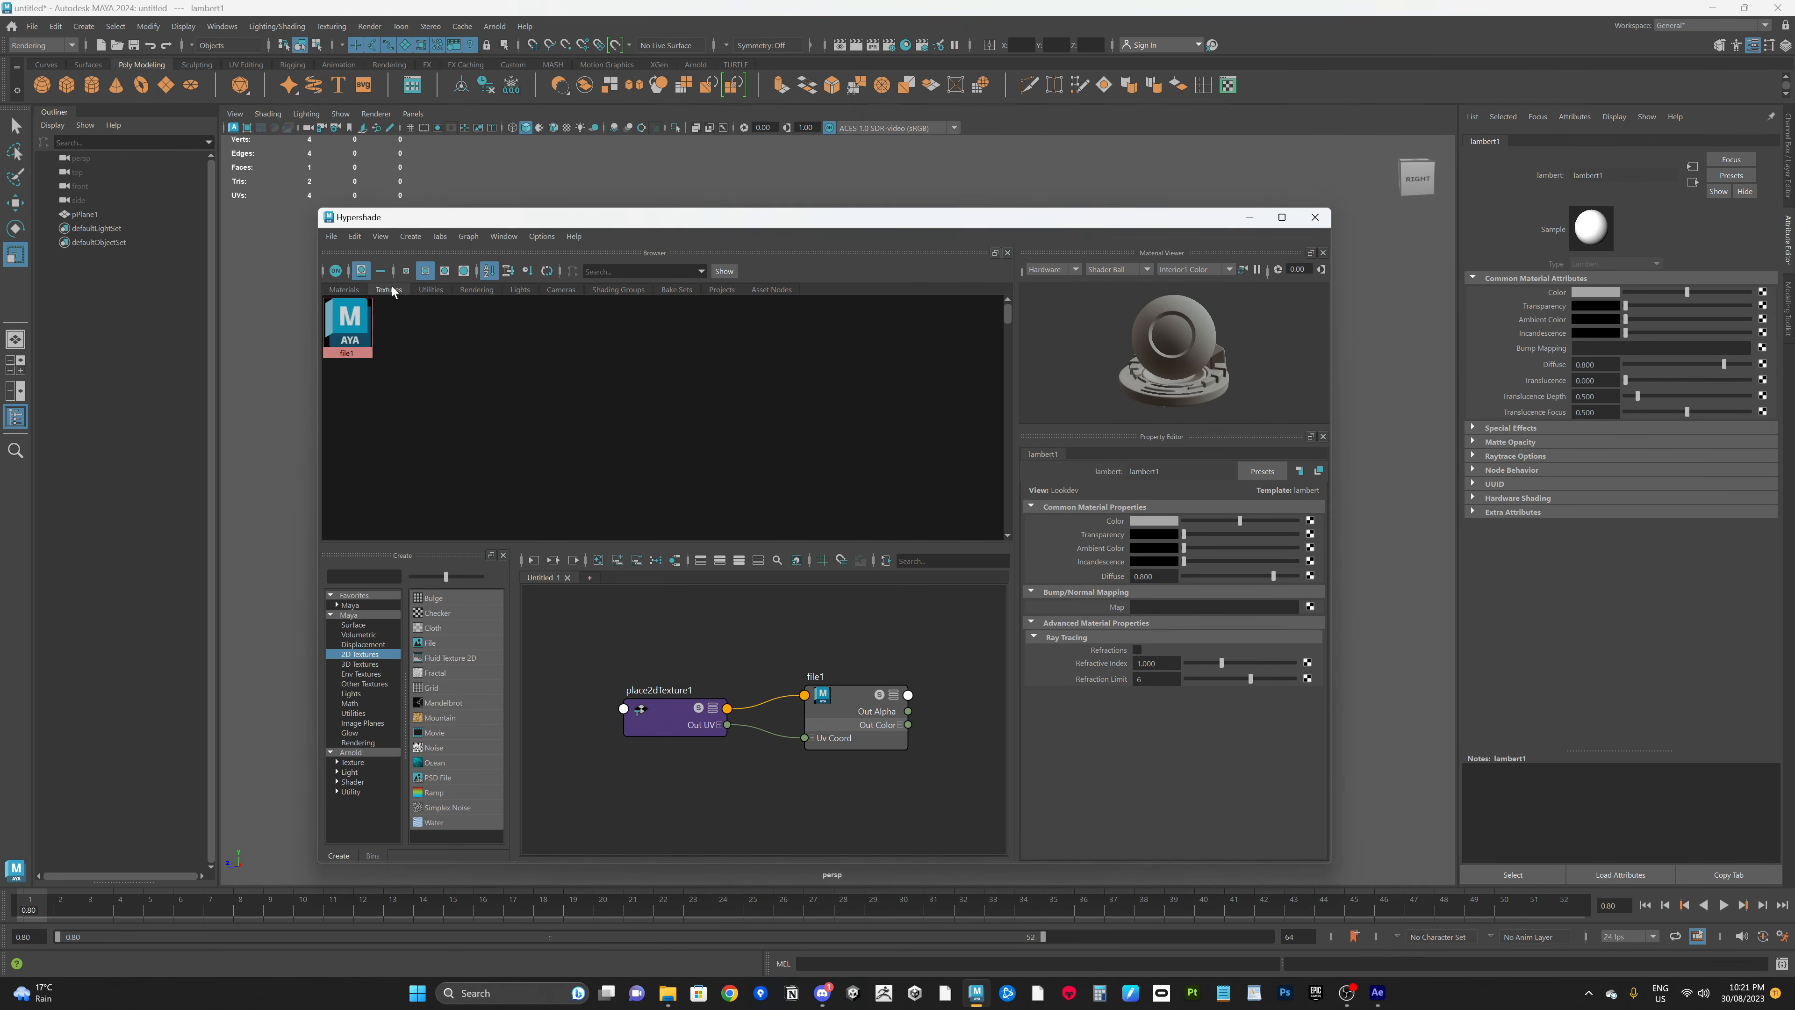
middle_drag(352, 329, 1587, 295)
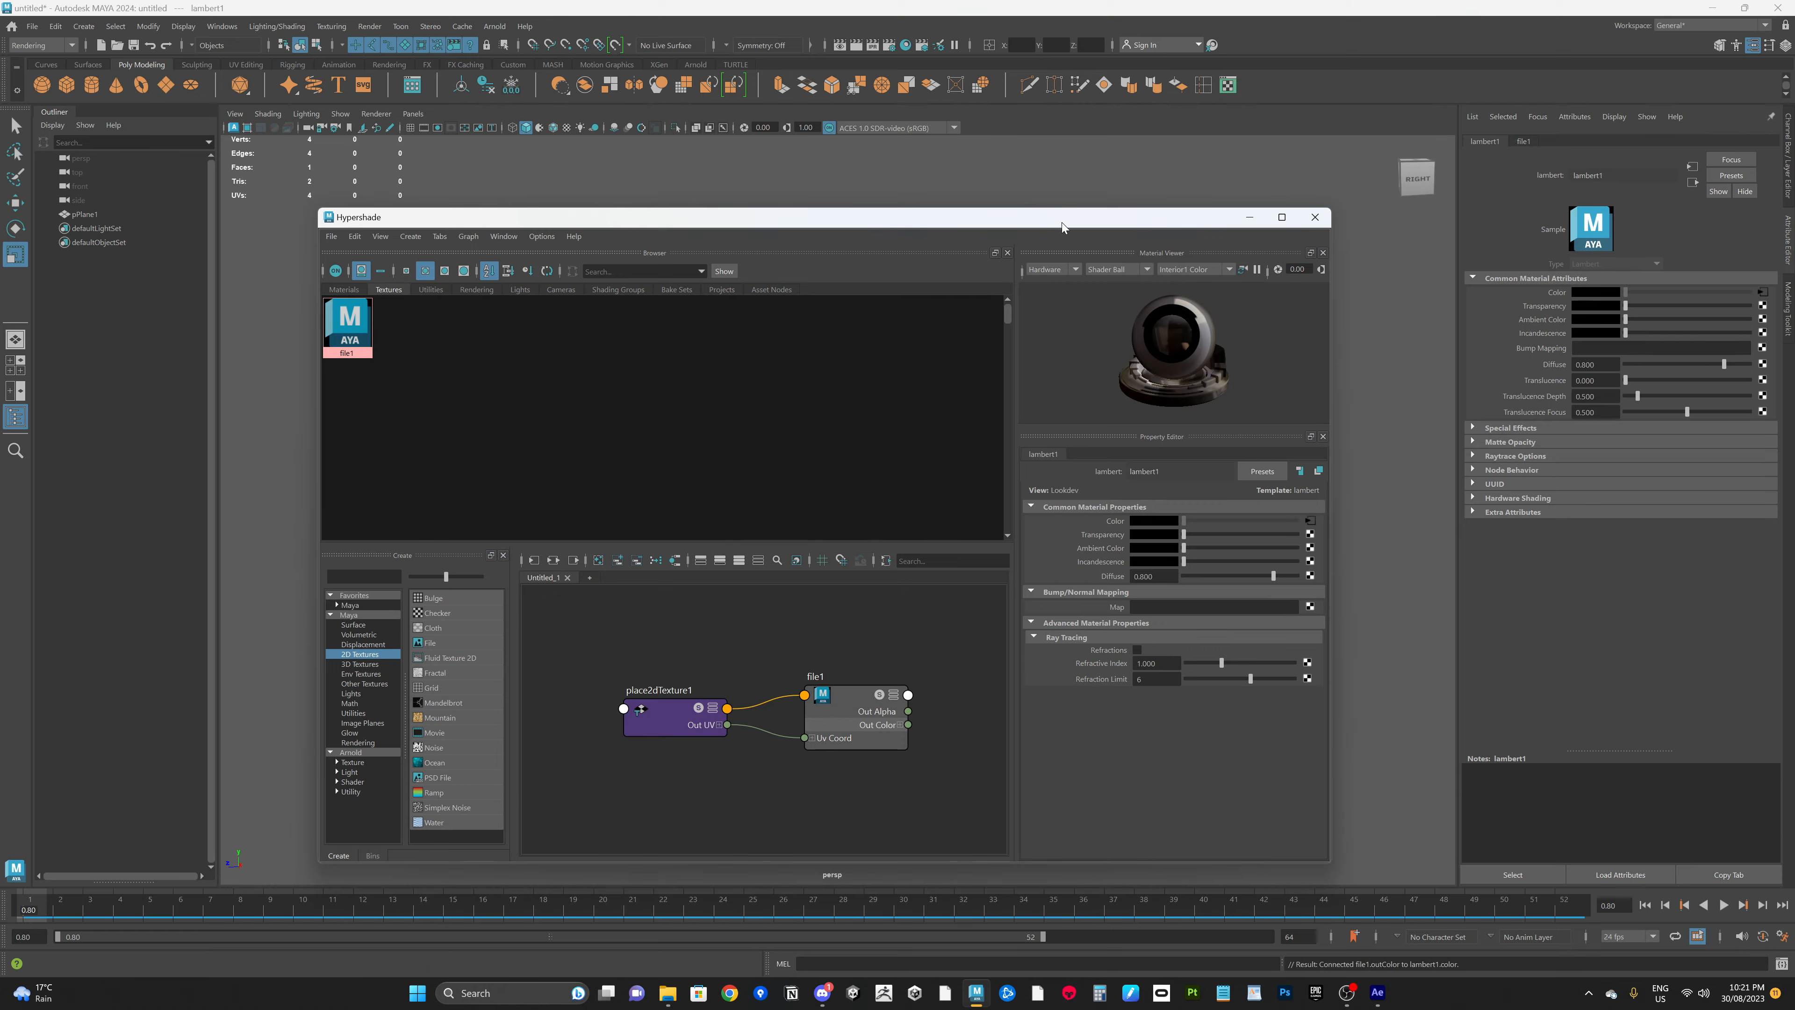
Try to assign the lambert1 material directly onto the plane in the viewport, and close the Hypershade
drag(1061, 222, 1089, 625)
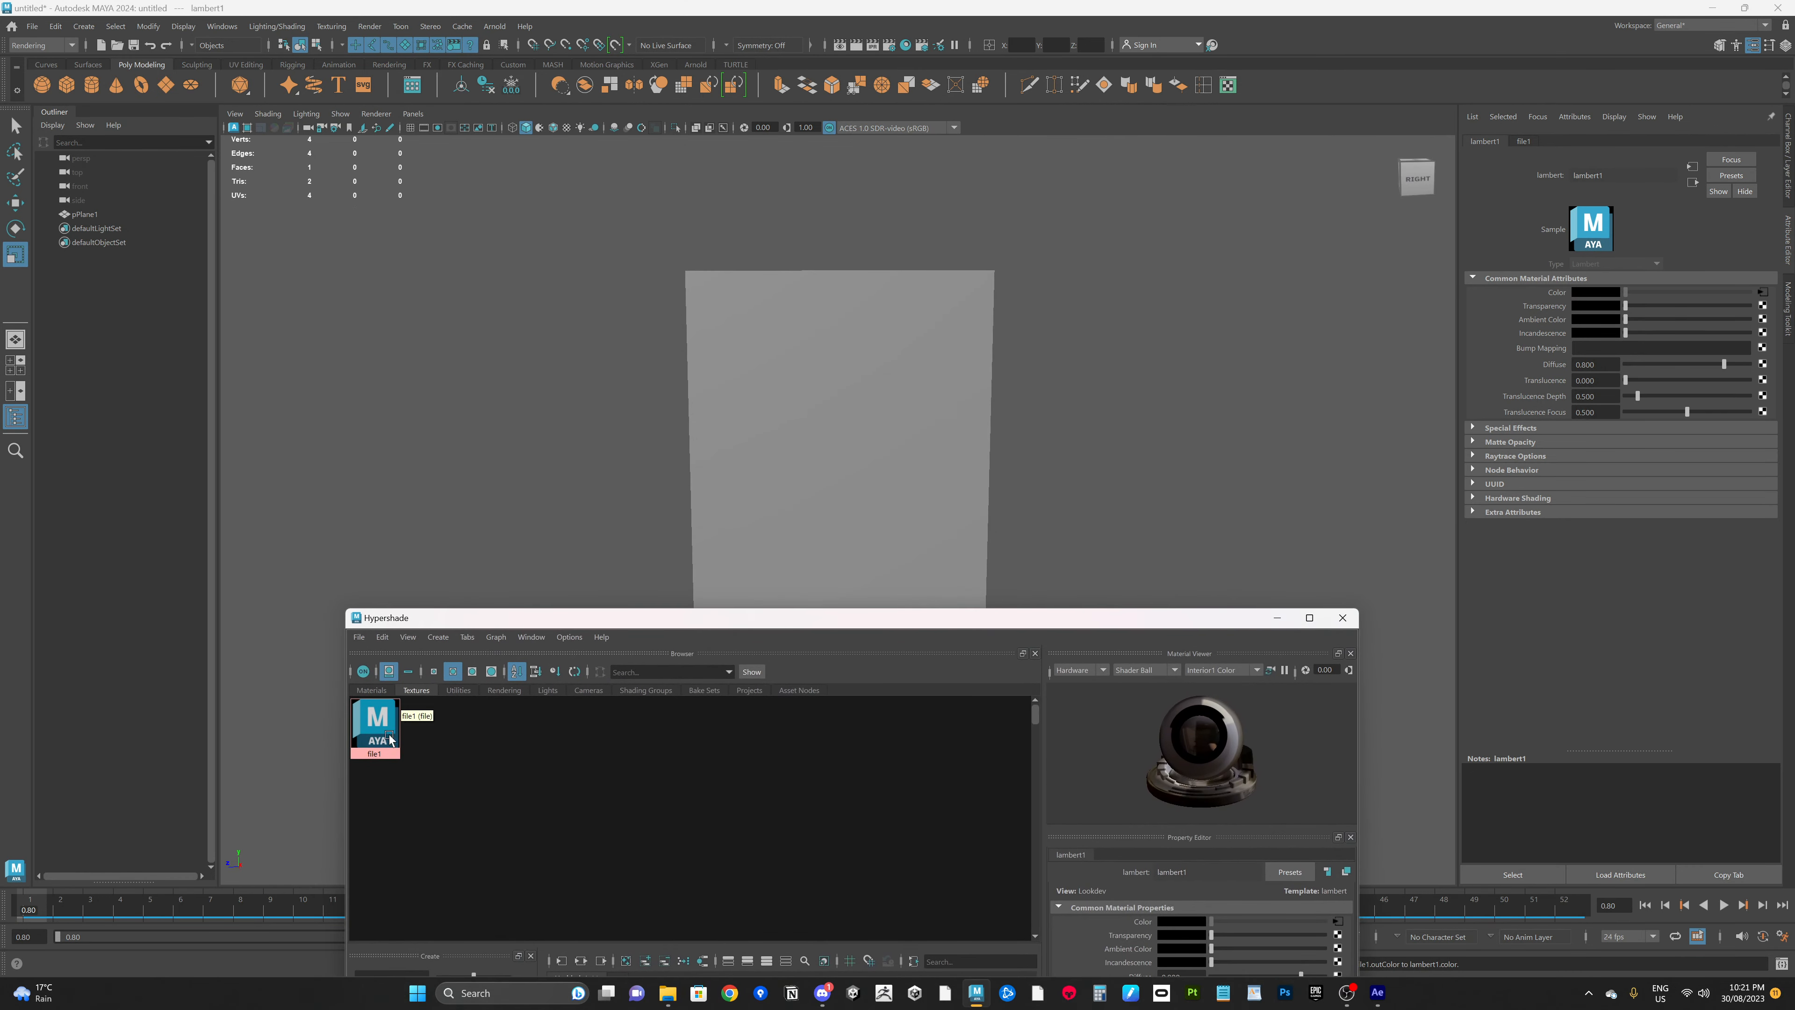
click(372, 690)
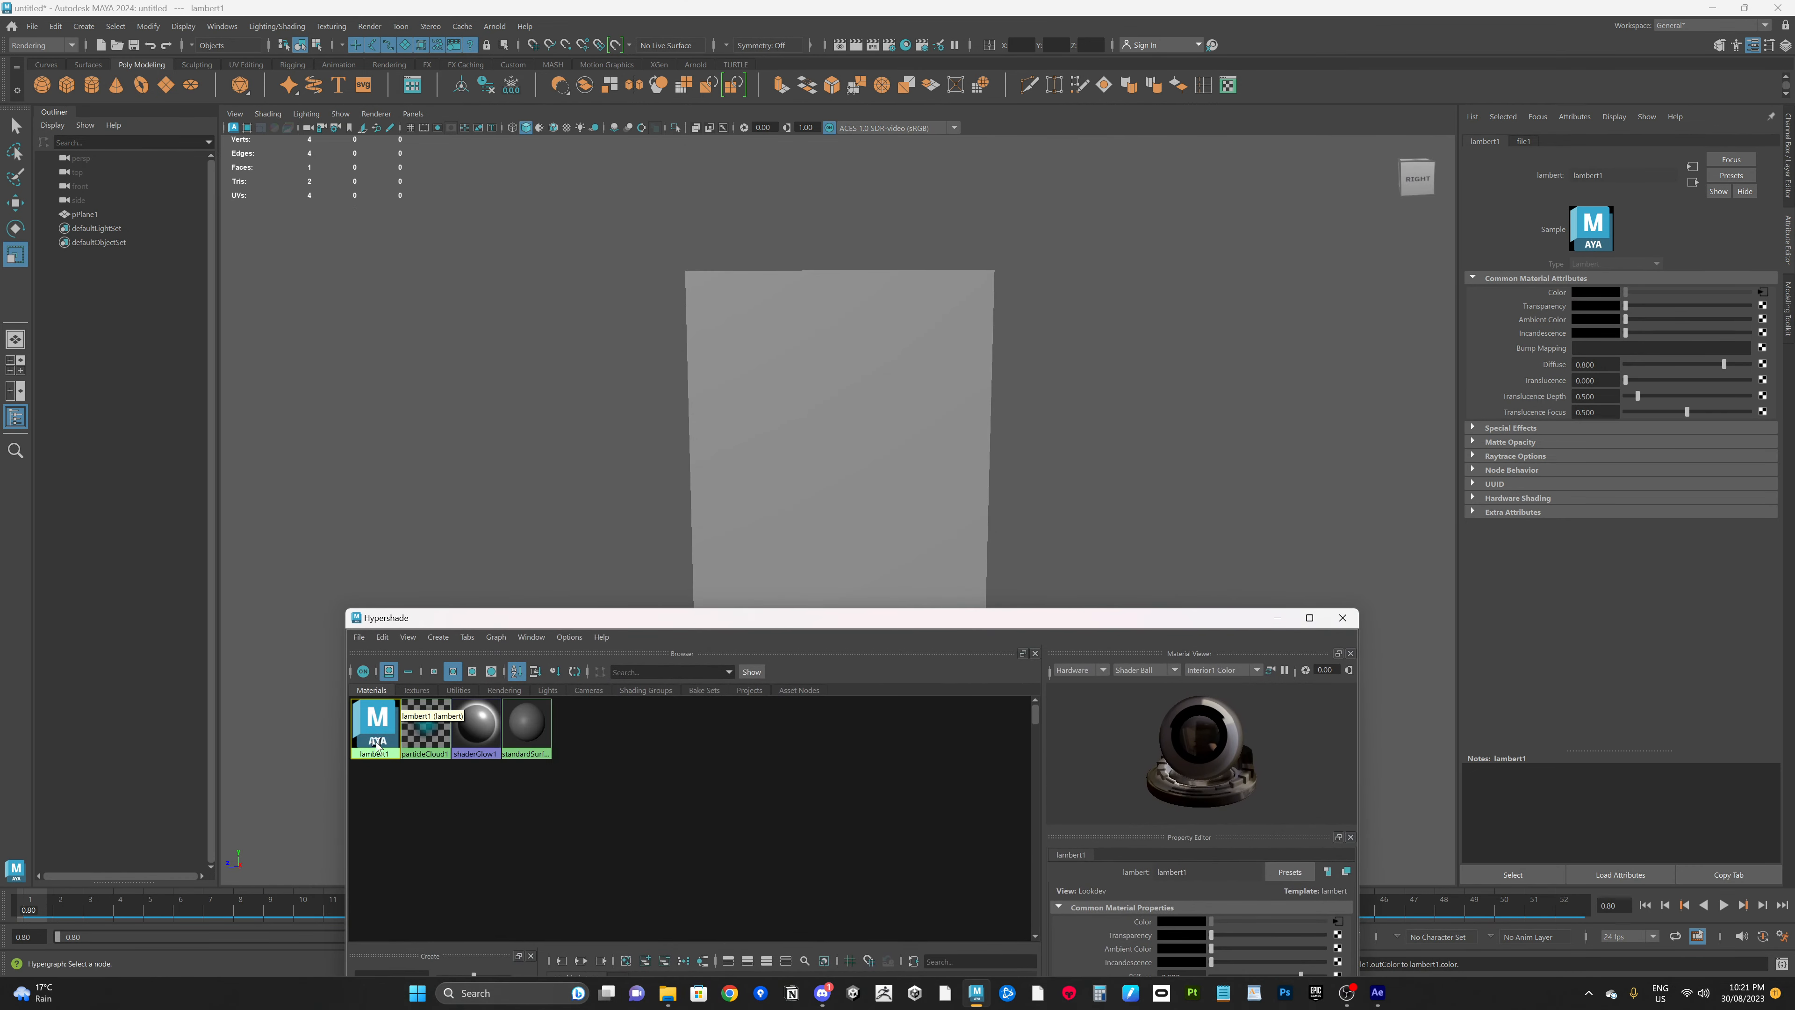
middle_drag(373, 732, 812, 406)
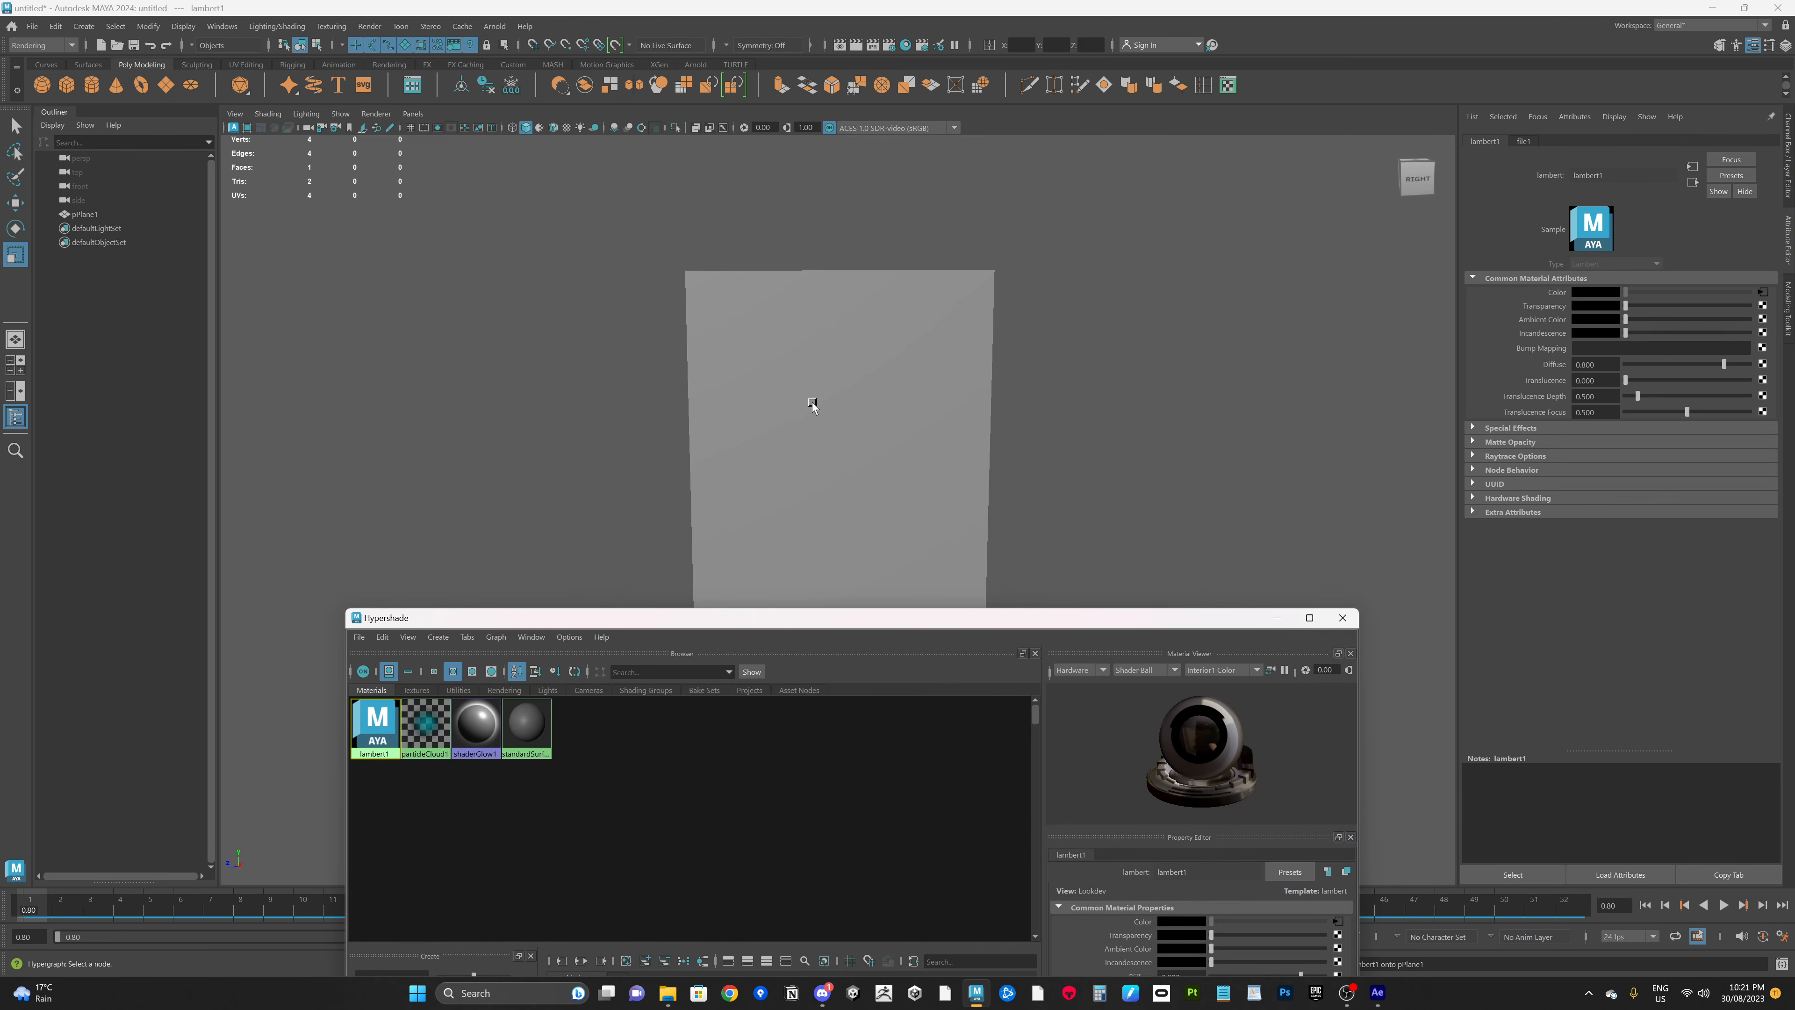
click(1342, 618)
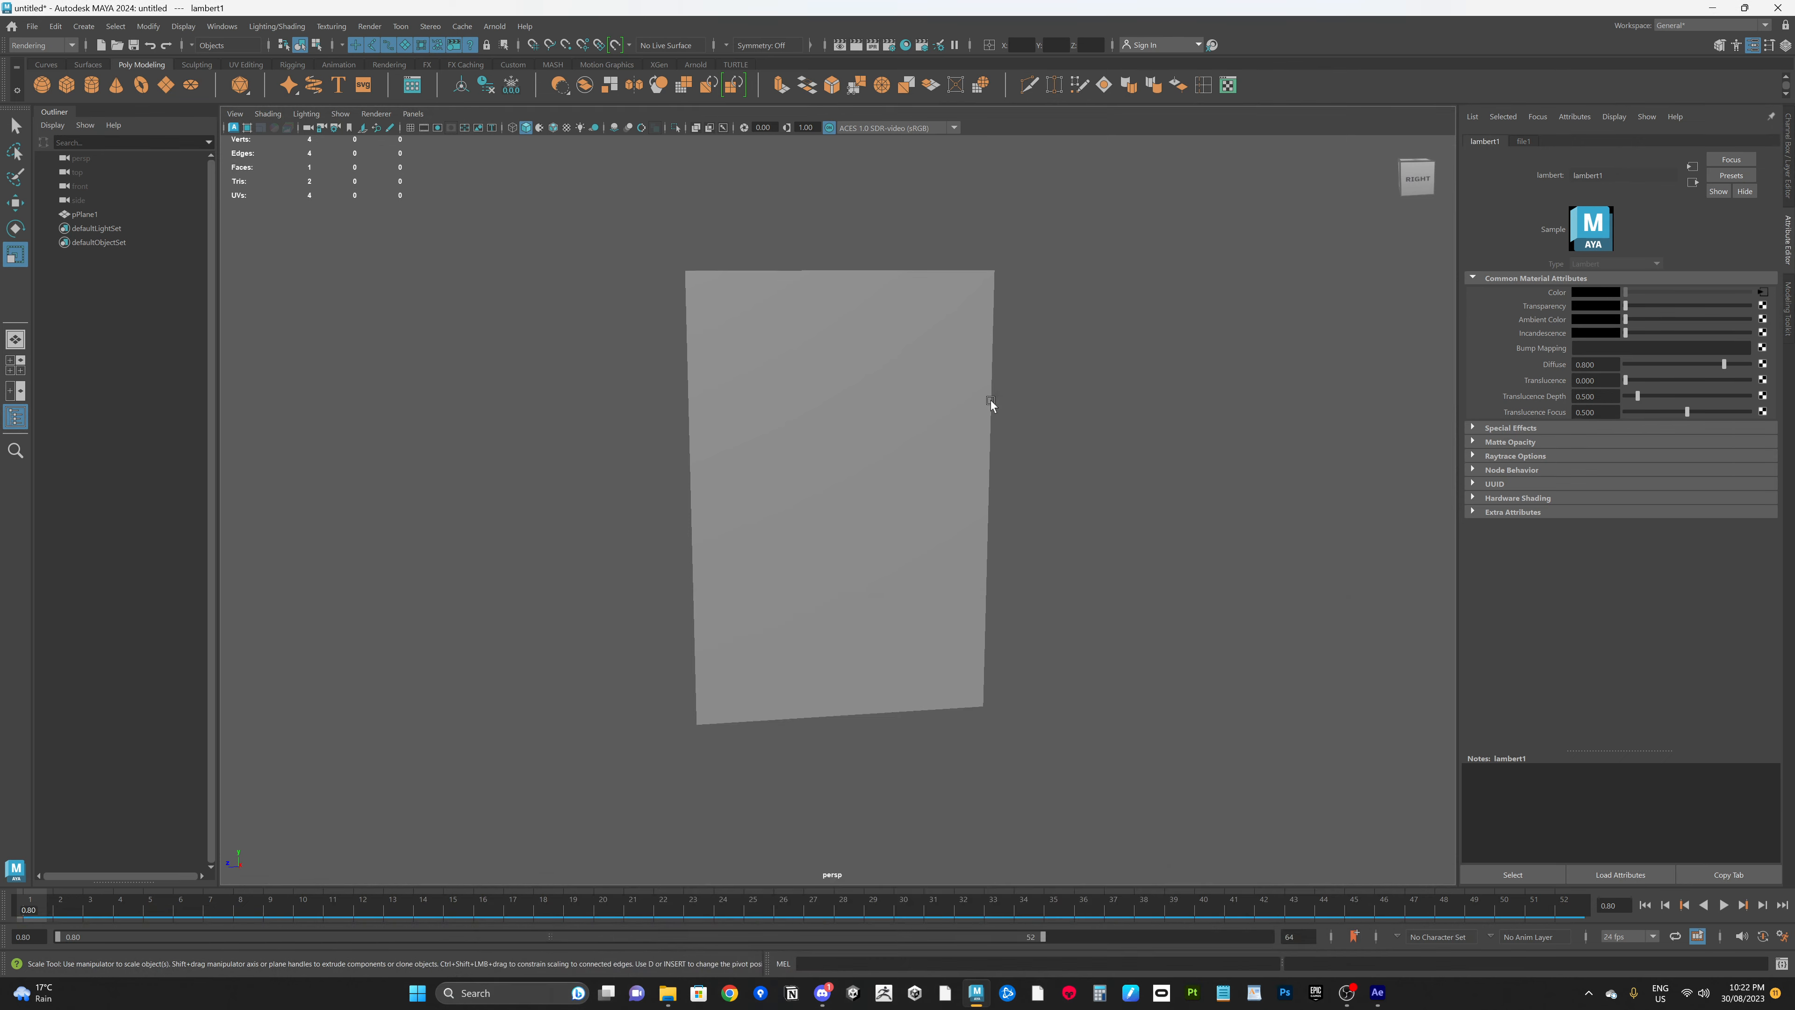
Turn on textured display in the viewport and play the timeline from the start to check the plane
click(568, 128)
alt+drag(910, 418, 912, 423)
alt+middle_drag(936, 415, 935, 425)
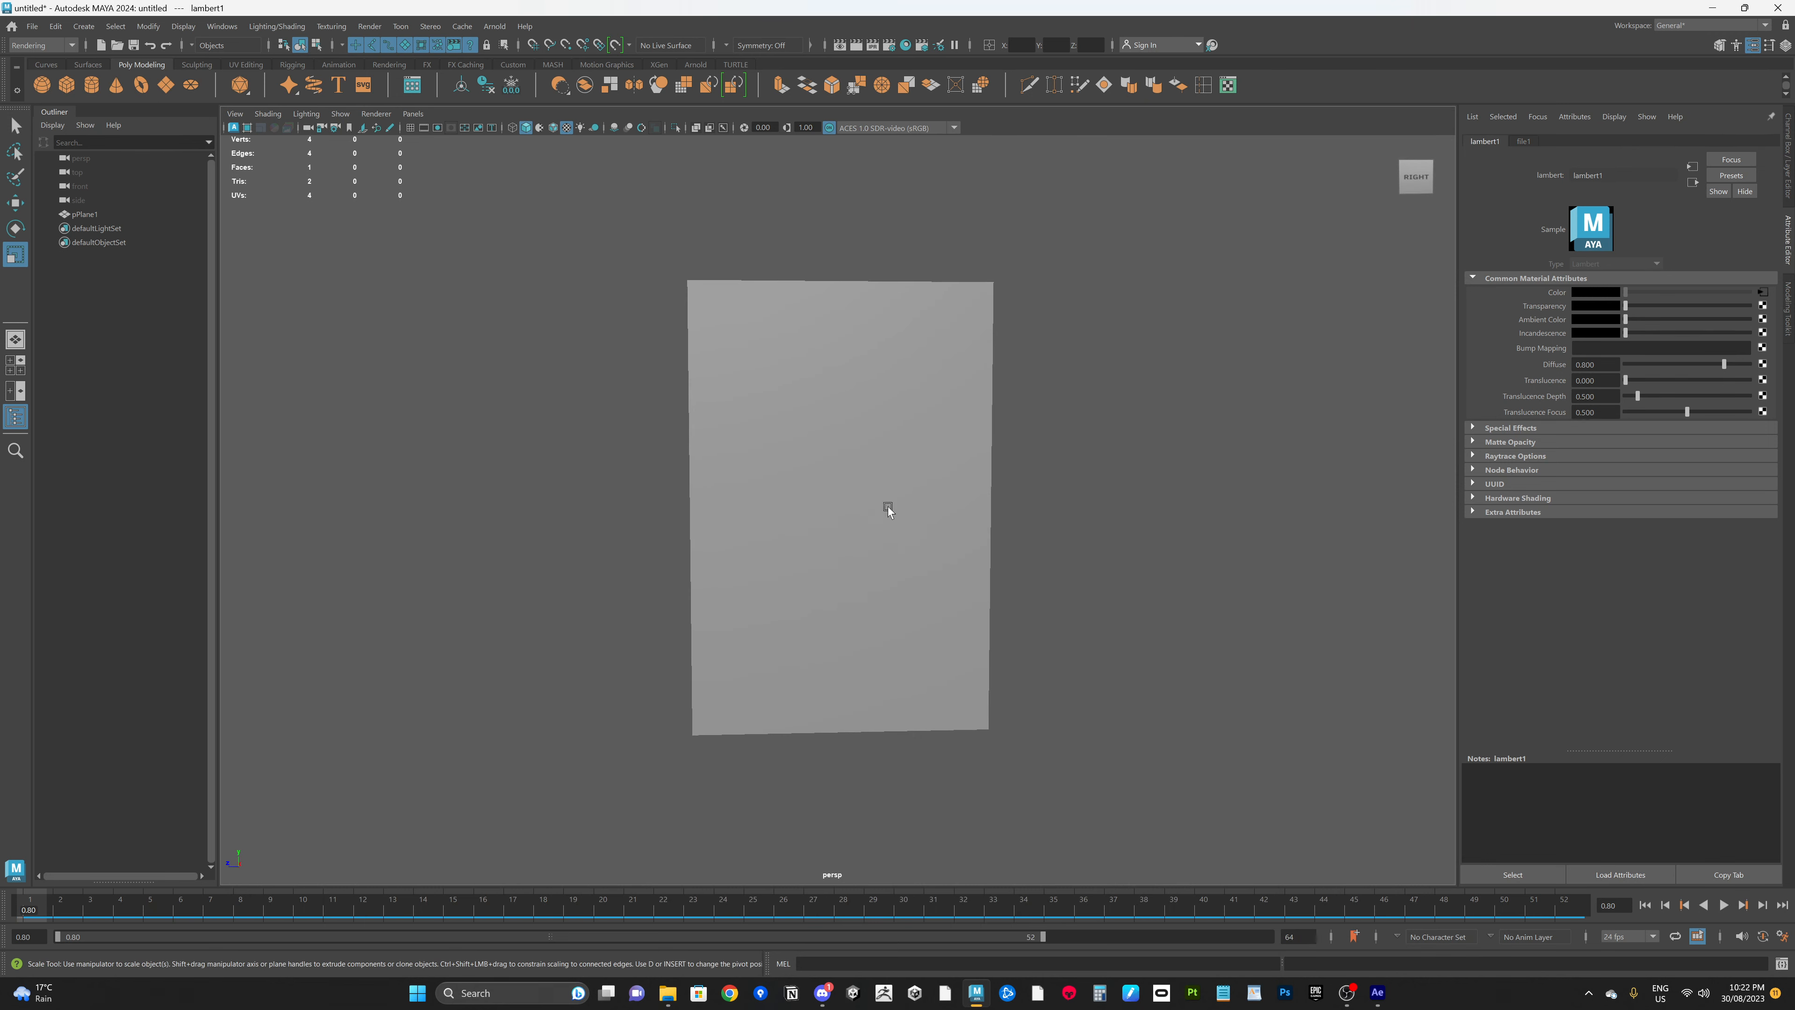
key(alt+v)
click(16, 911)
key(alt+v)
Check the file1 texture attributes, and inspect the plane's assigned material with the timeline at frame 24
click(1762, 292)
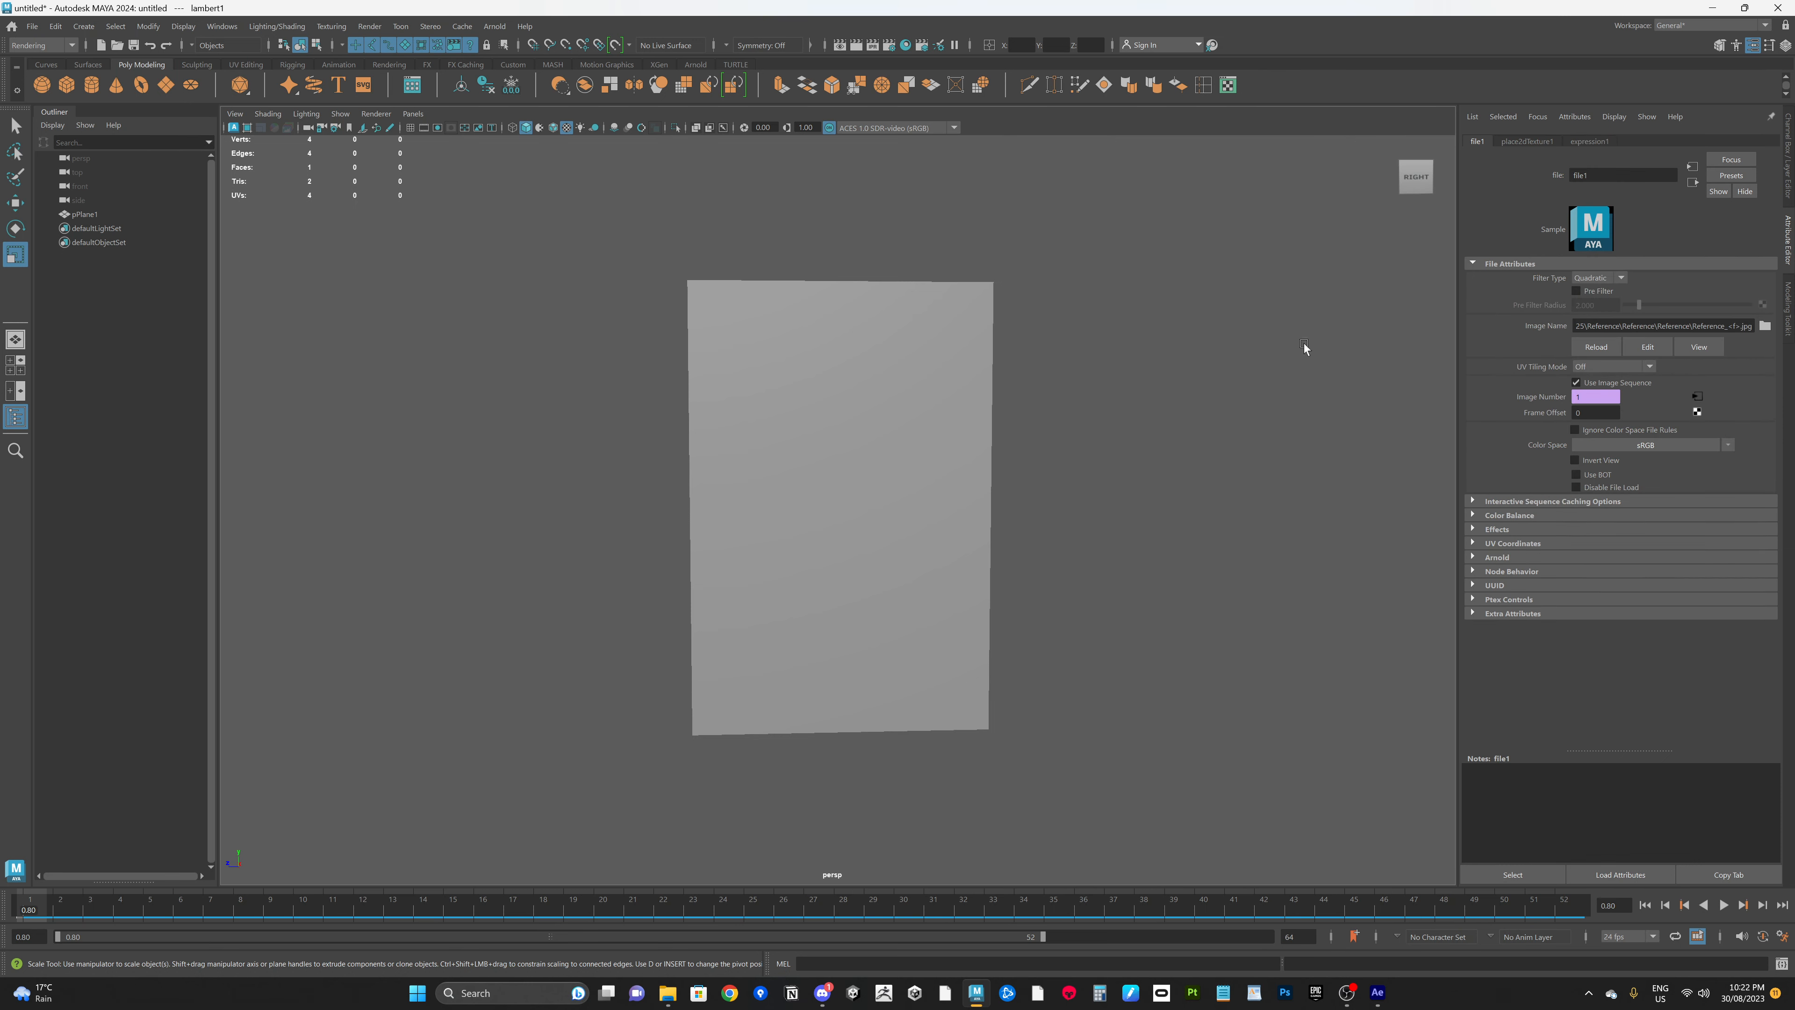
click(937, 469)
alt+drag(998, 449, 953, 690)
drag(882, 904, 723, 904)
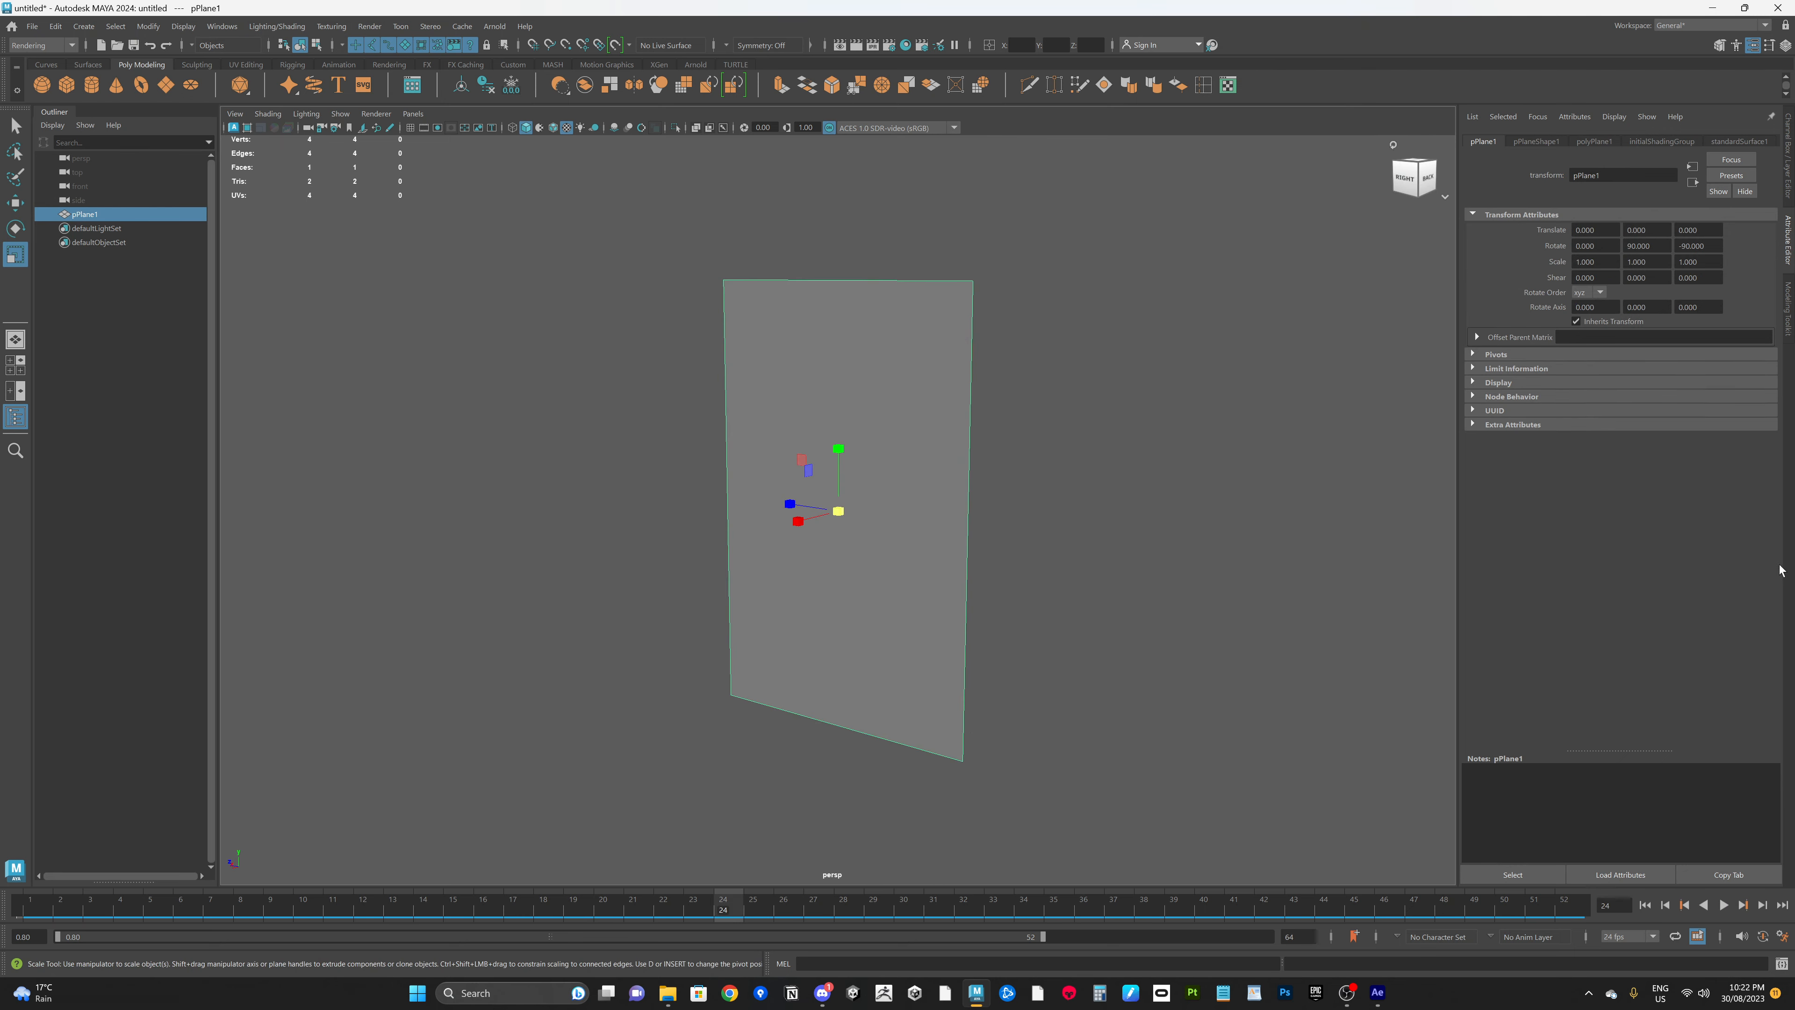
alt+drag(897, 482, 1031, 459)
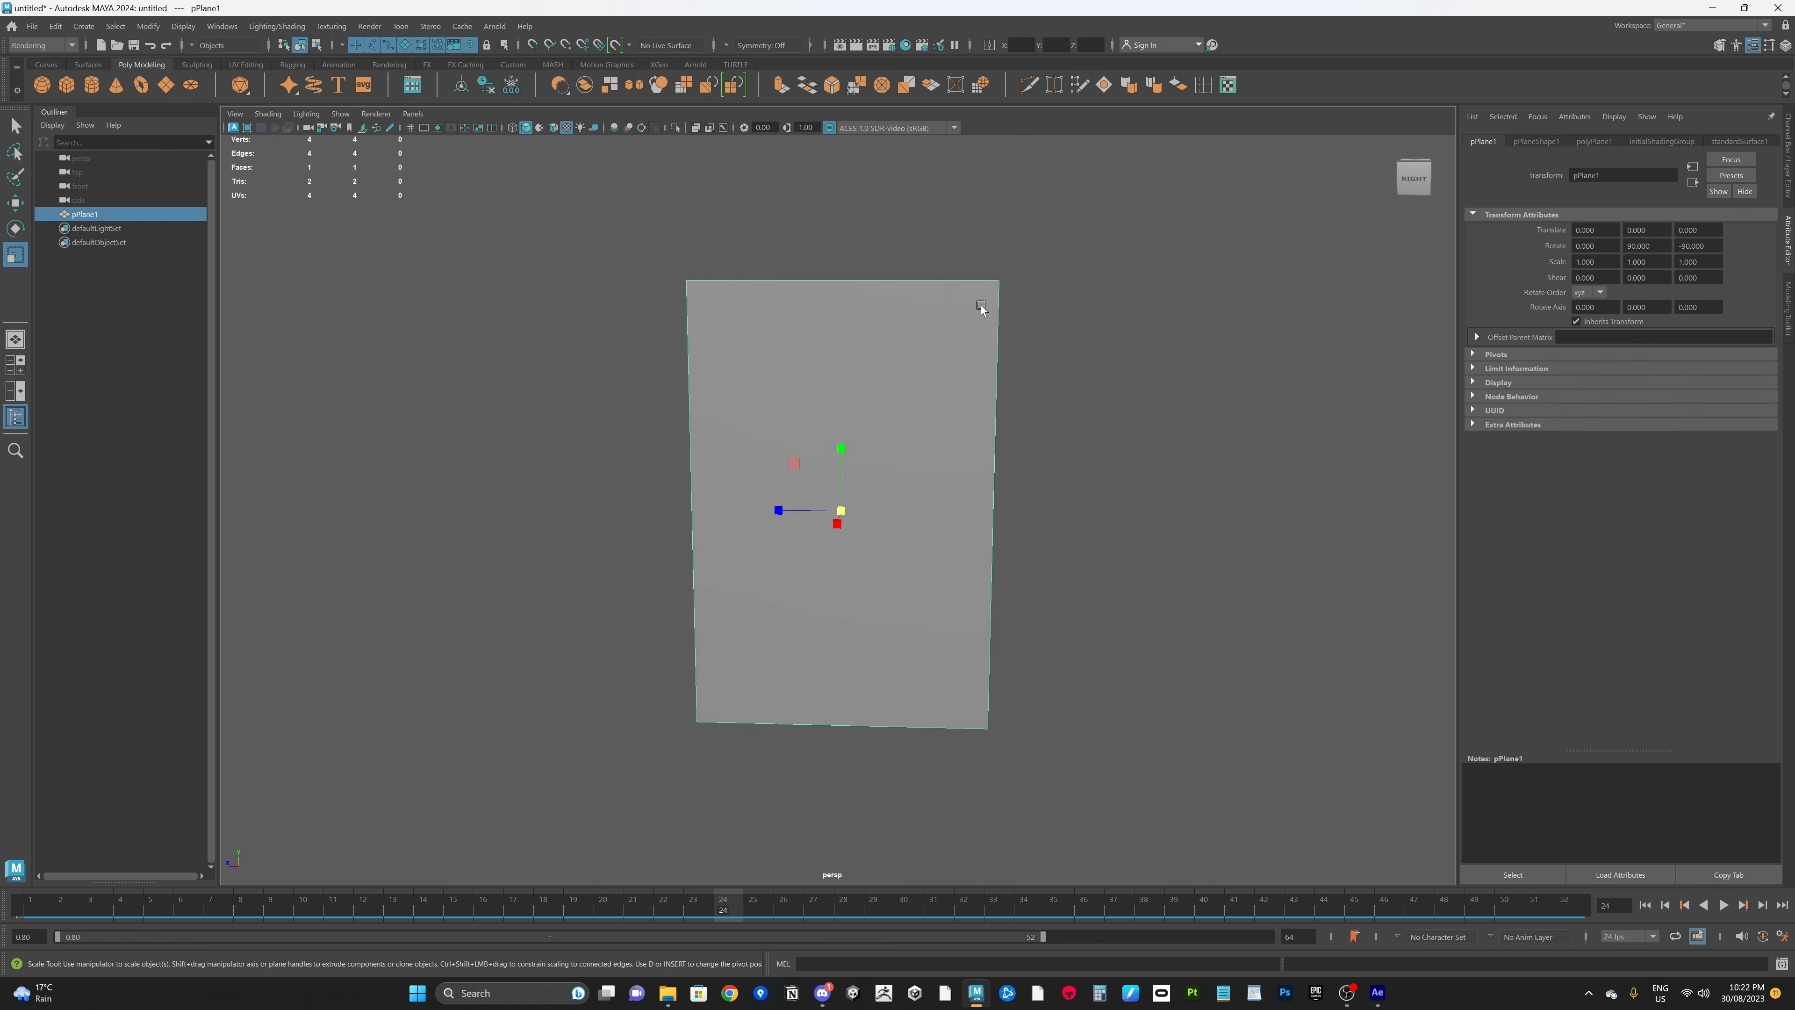
Reopen the Hypershade, assign the lambert1 material to the selected plane, and close the Hypershade
click(905, 44)
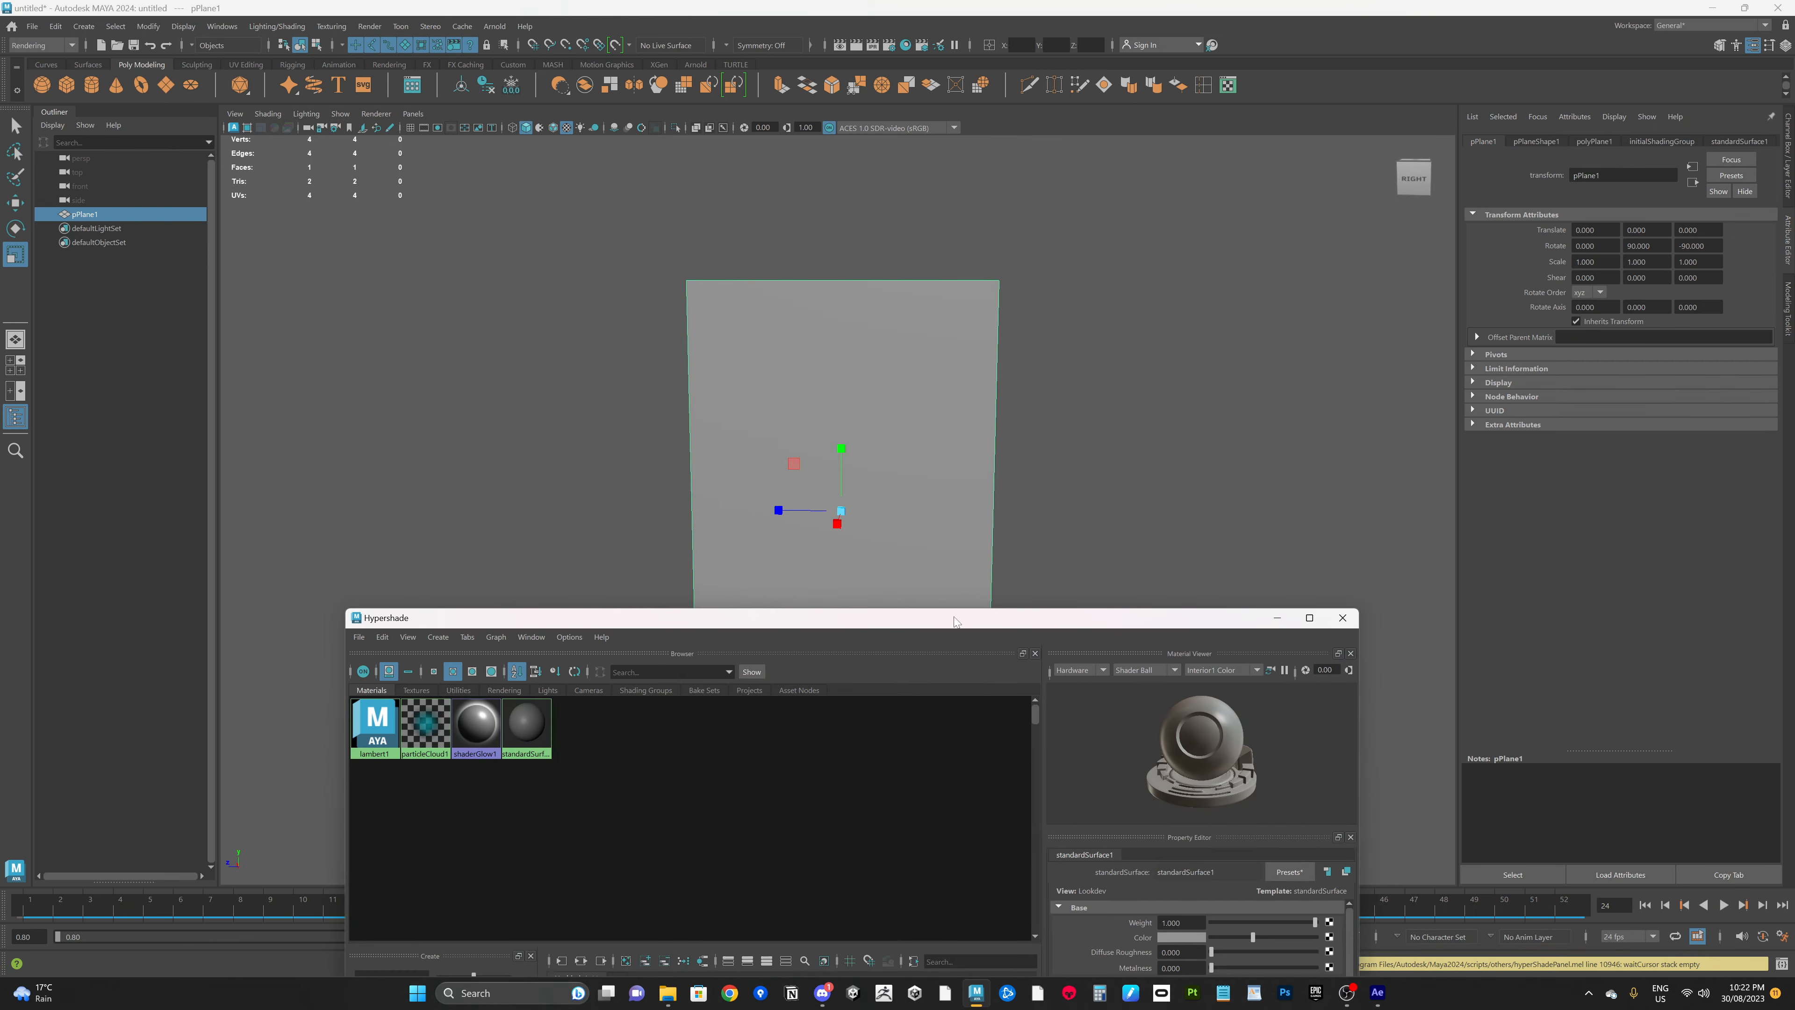
drag(955, 632, 1057, 582)
right_drag(479, 680, 481, 652)
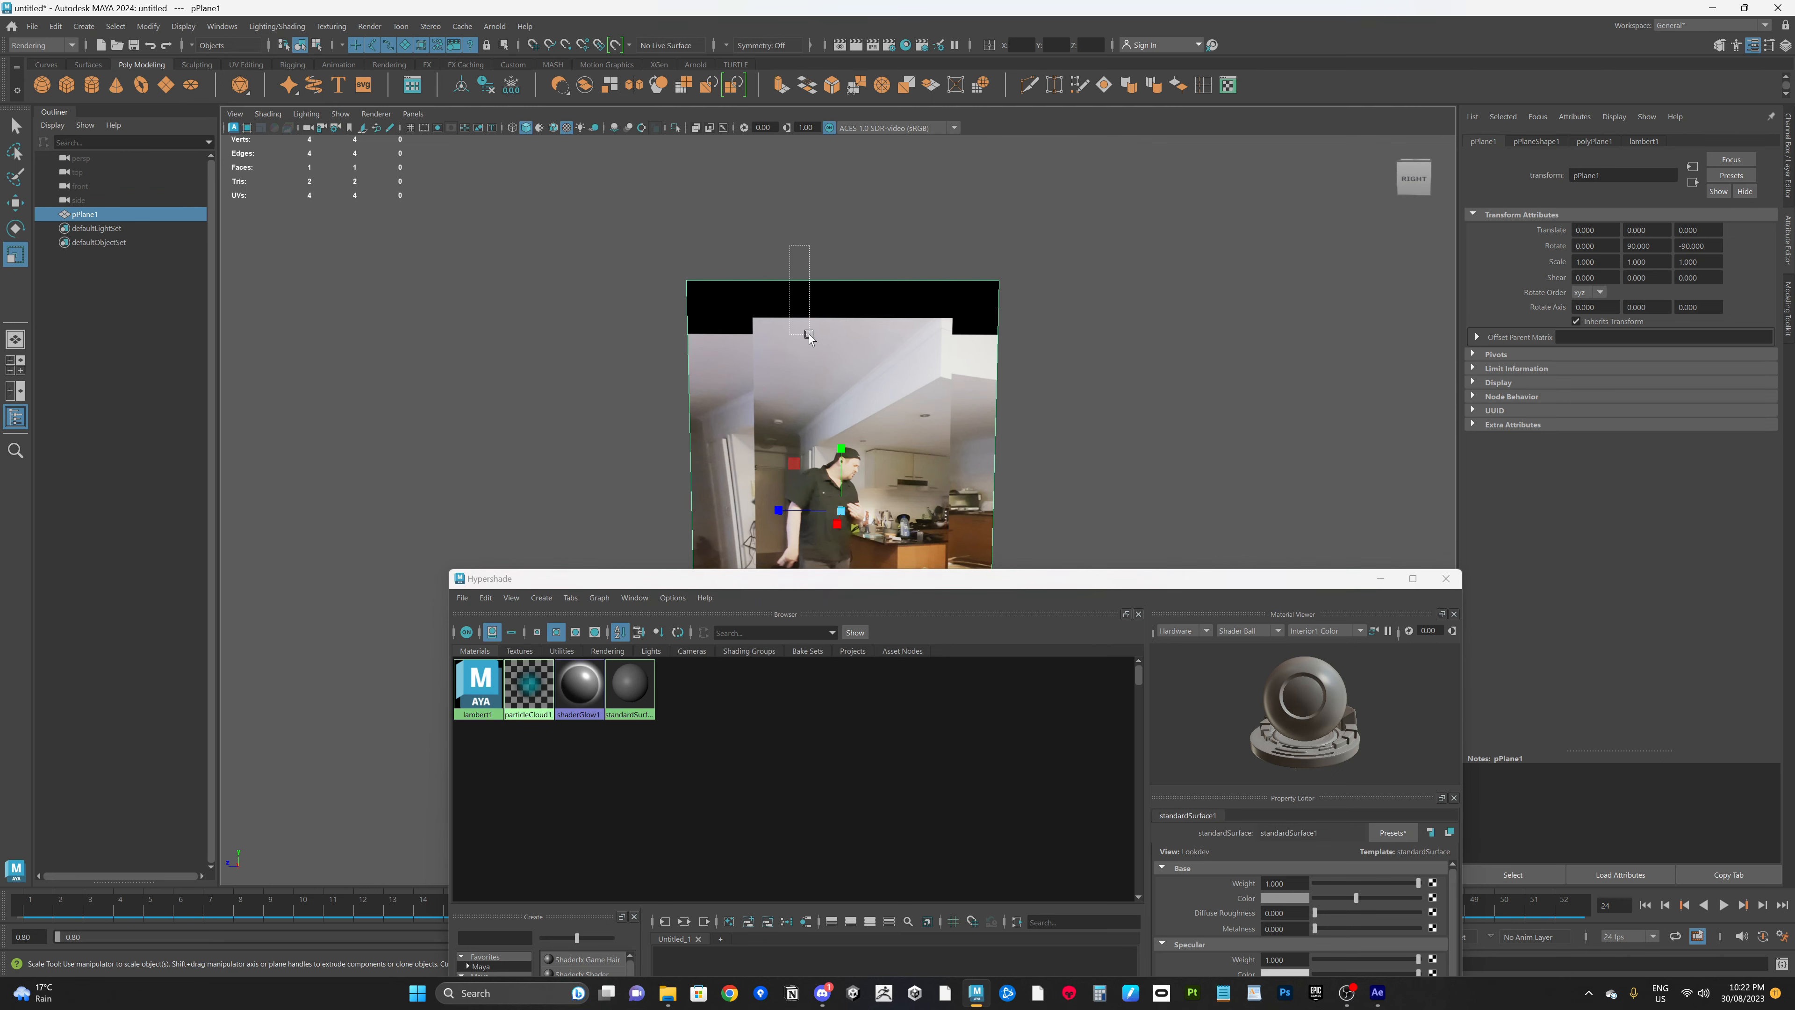
click(809, 333)
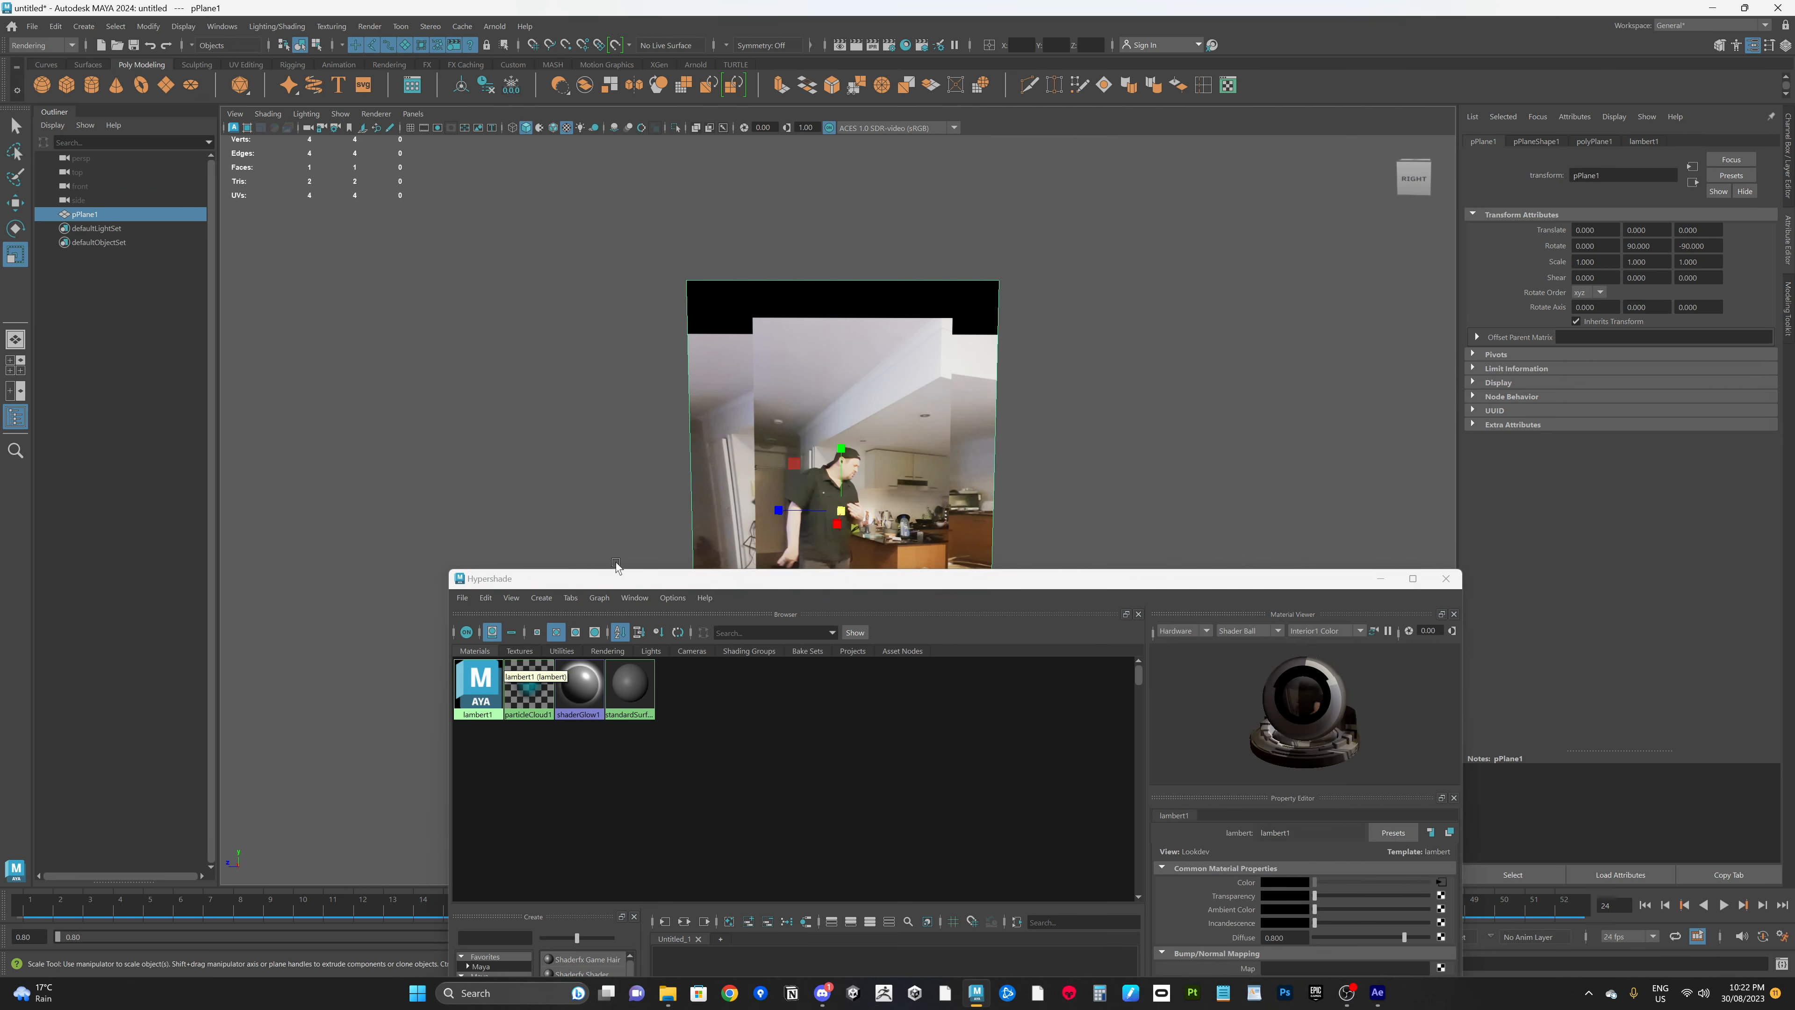
drag(495, 578, 491, 502)
right_click(473, 607)
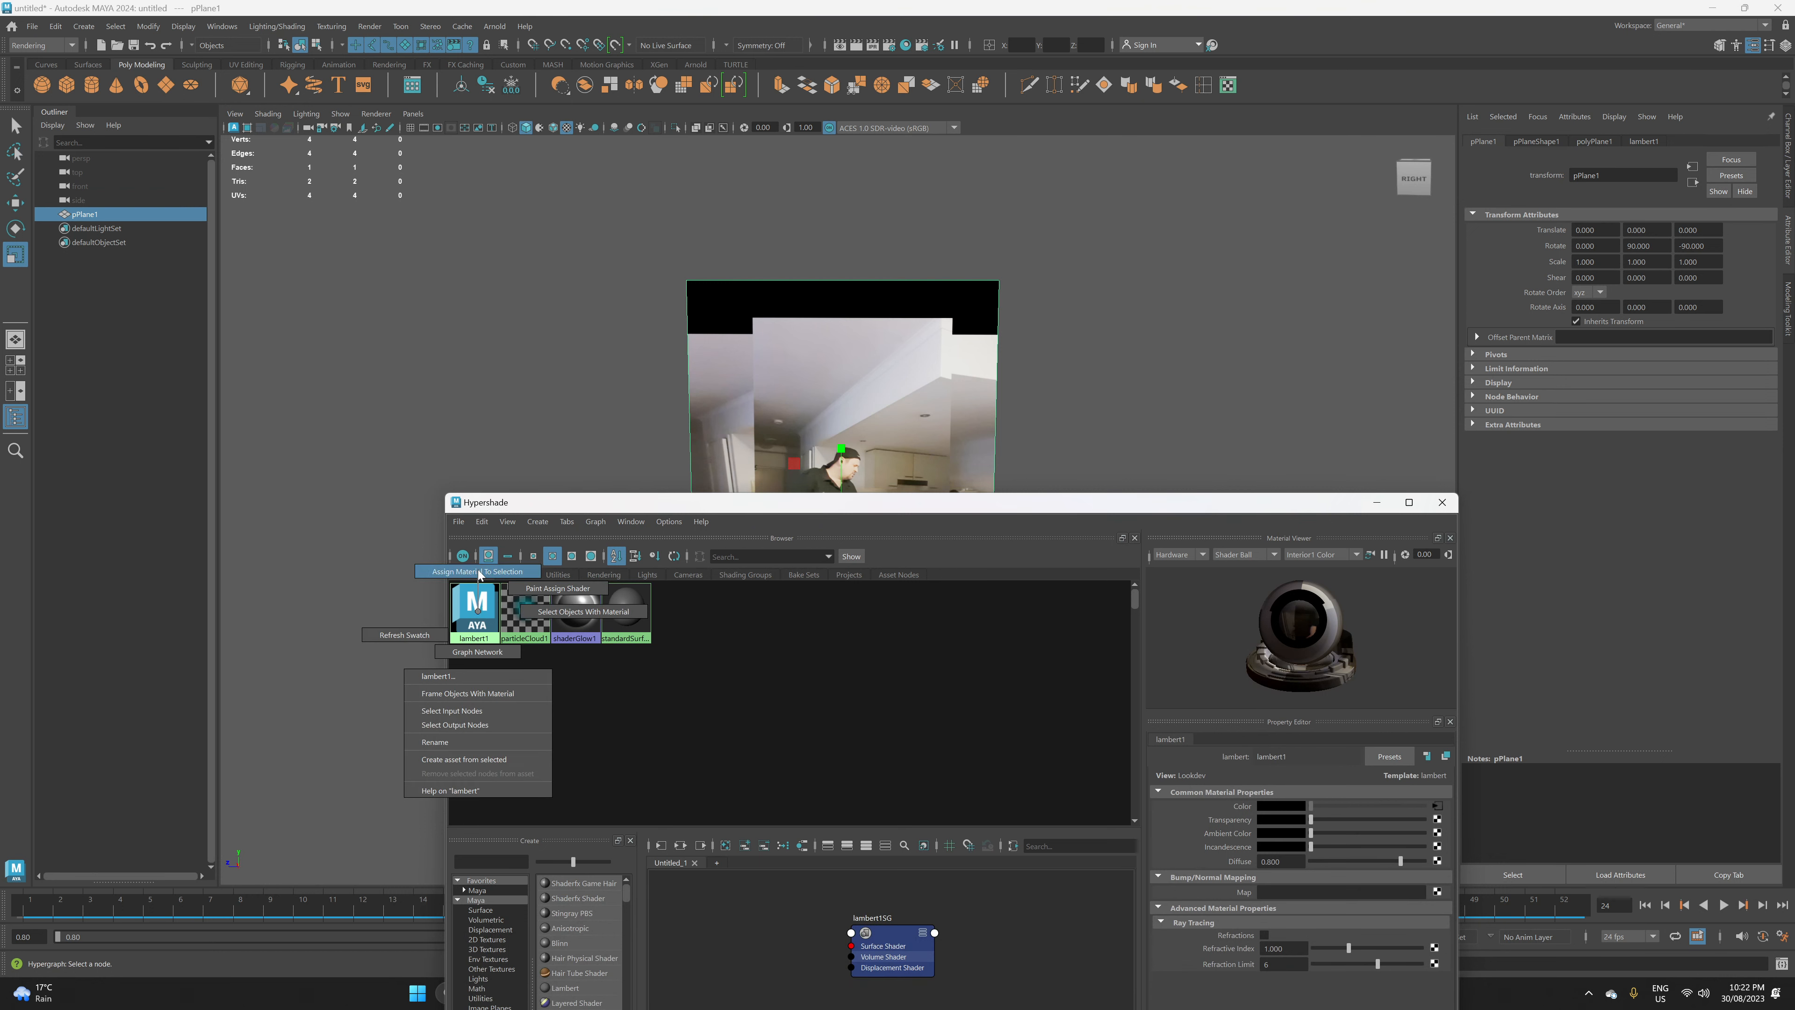
click(478, 570)
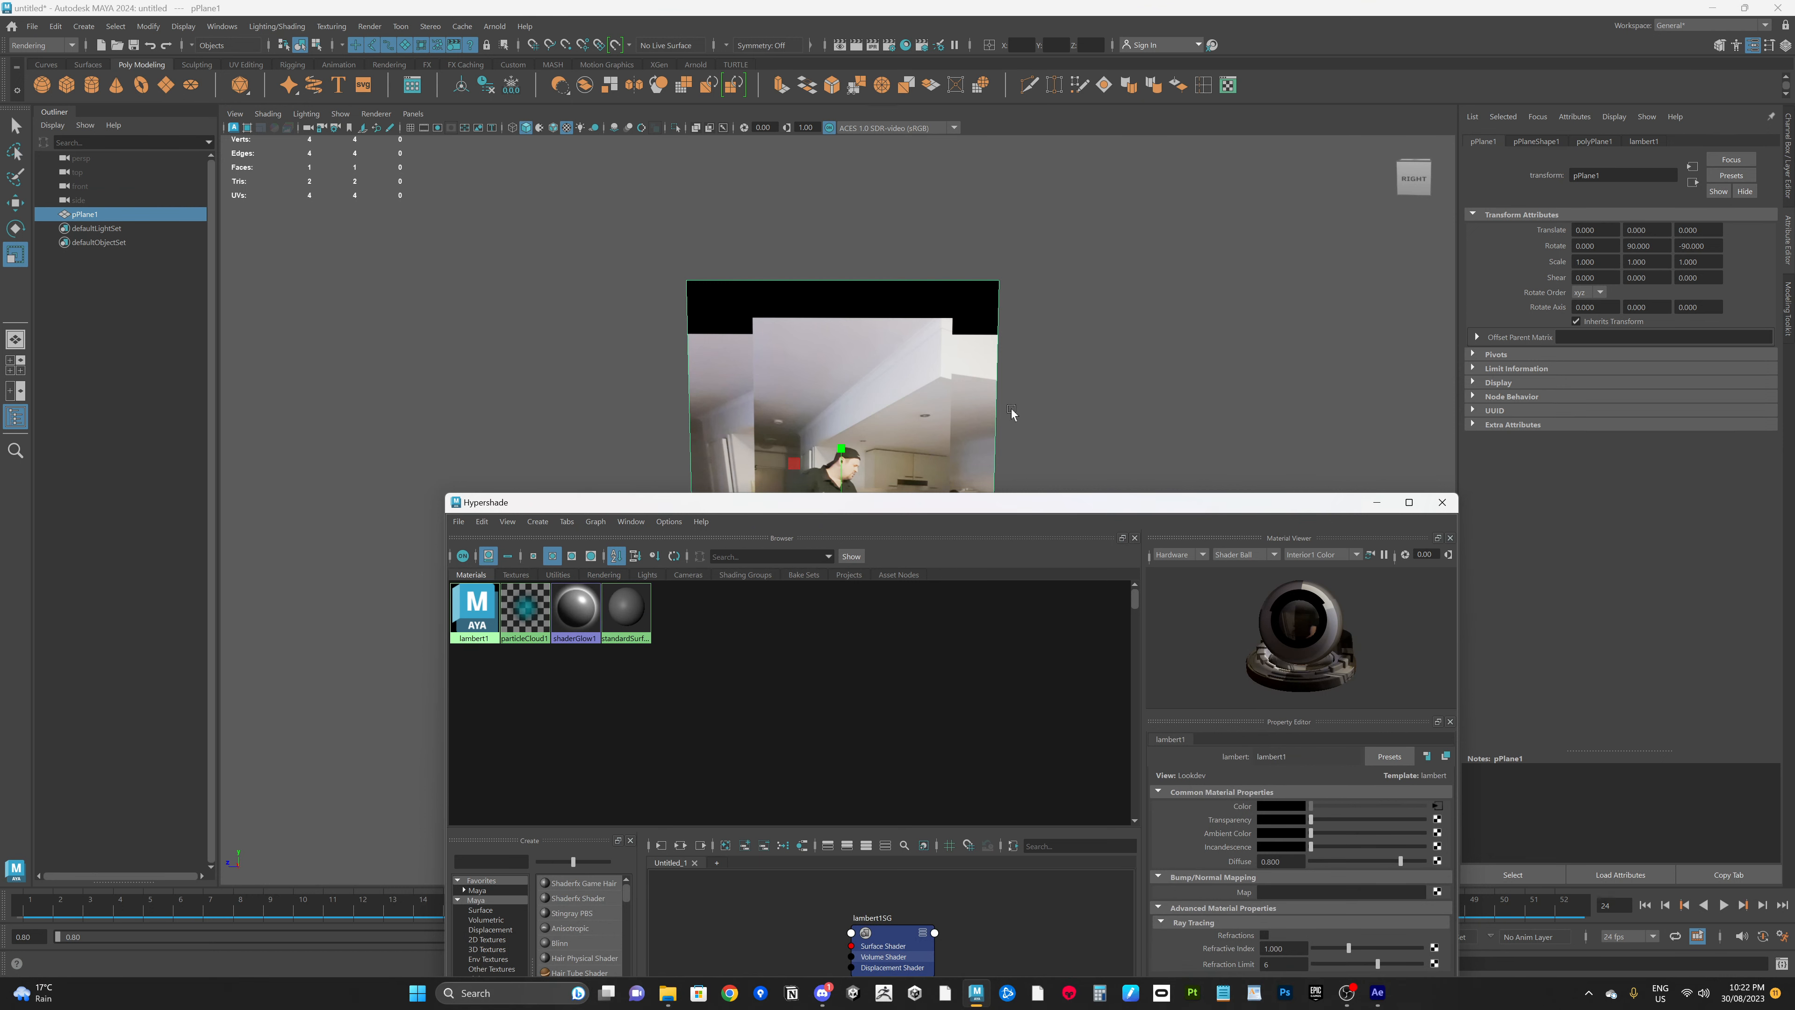
click(1441, 502)
click(1206, 553)
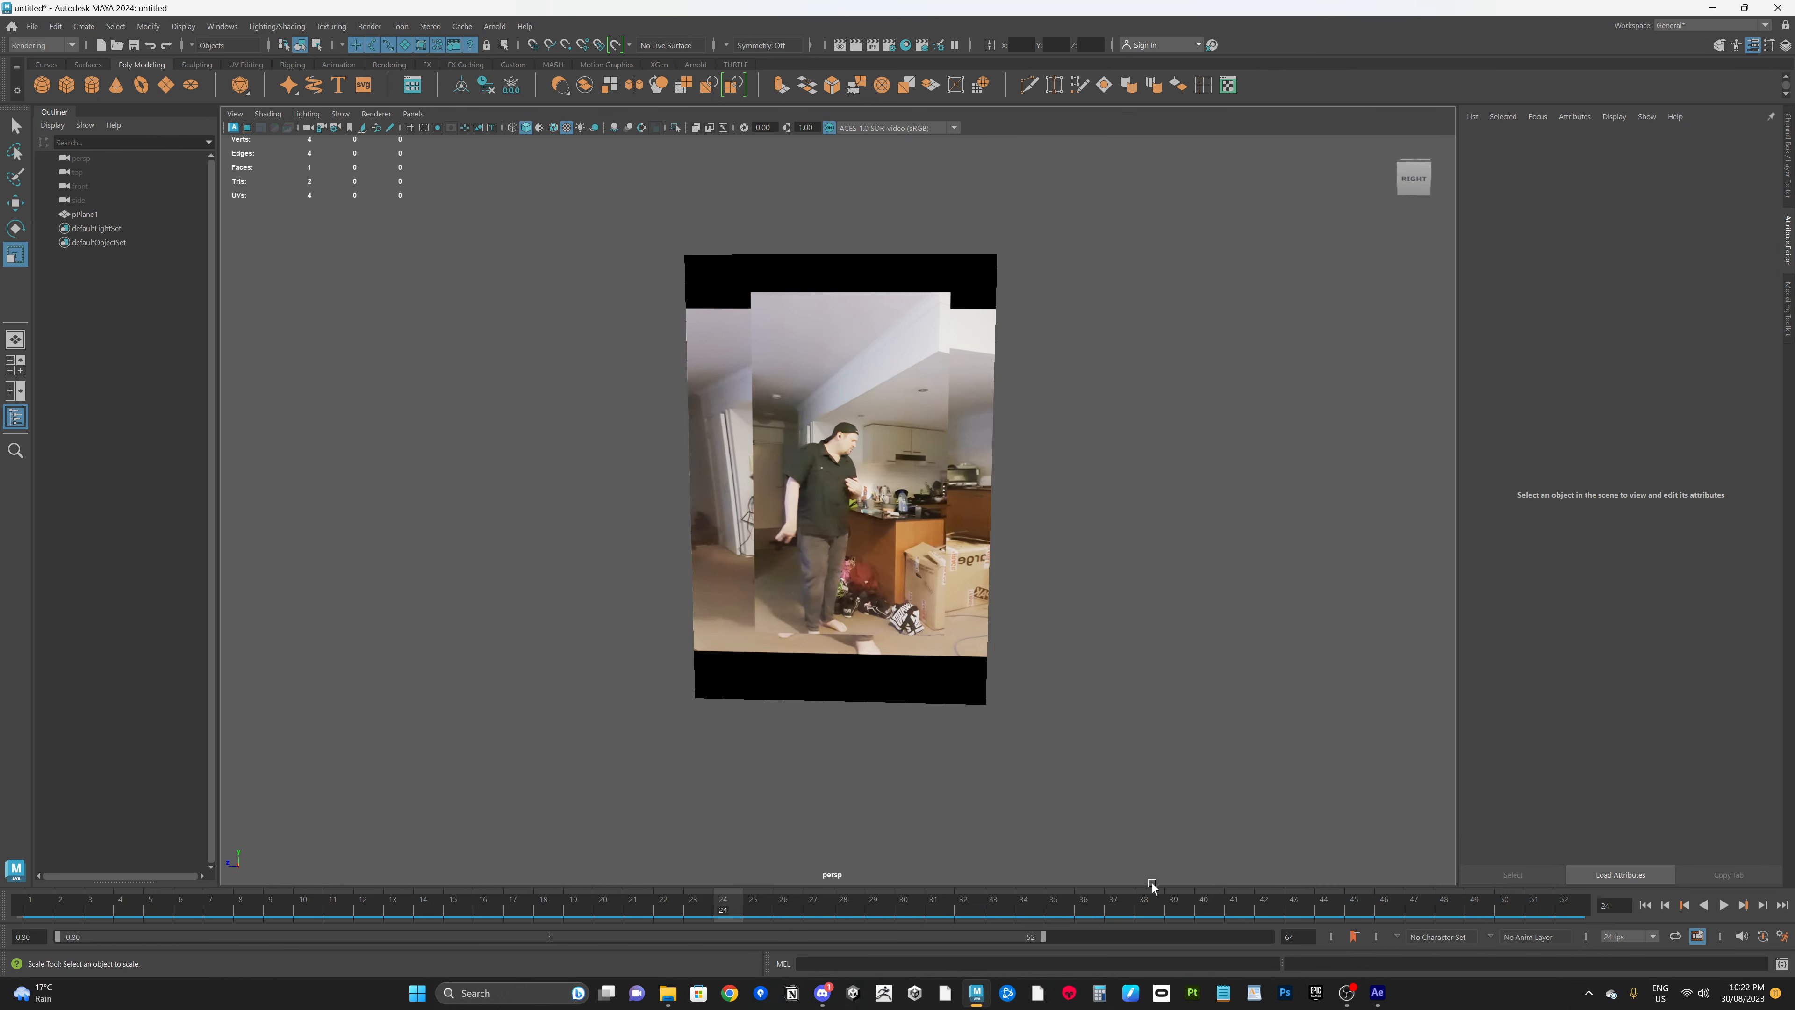
Set the animation end to frame 549 and extend the playback range to that full length
click(1290, 937)
key(Return)
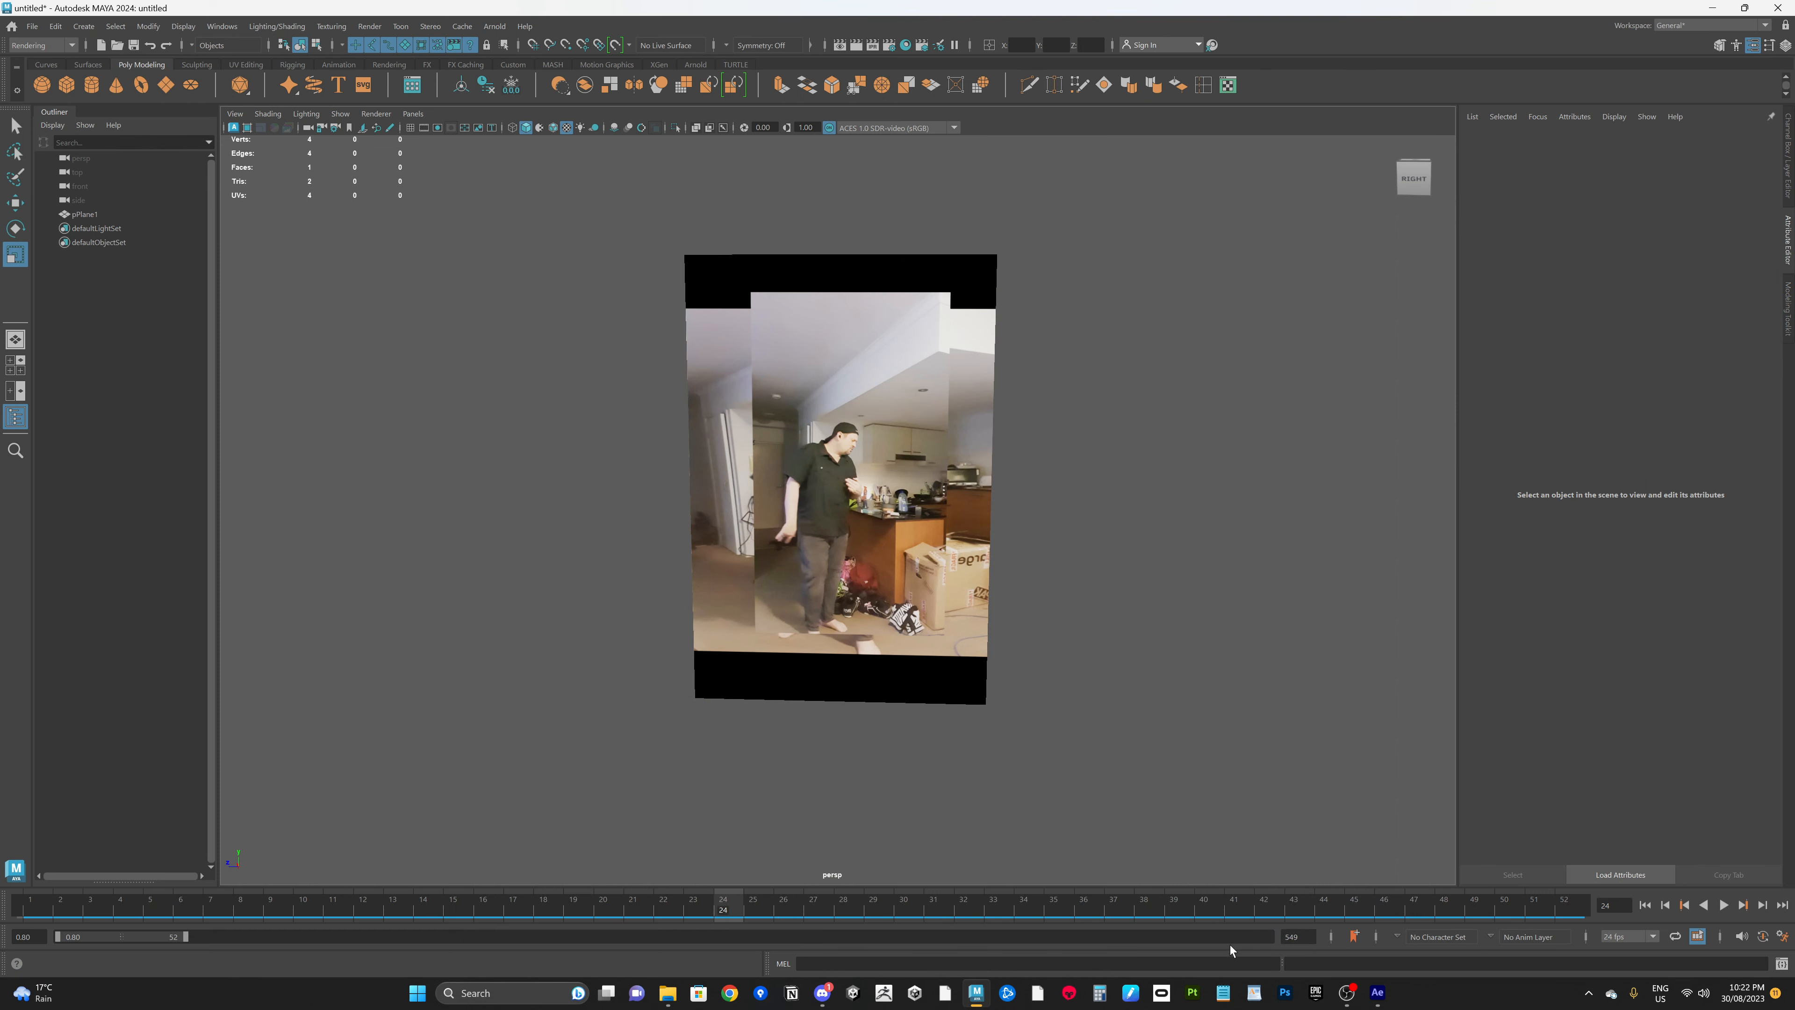
drag(186, 936, 1270, 936)
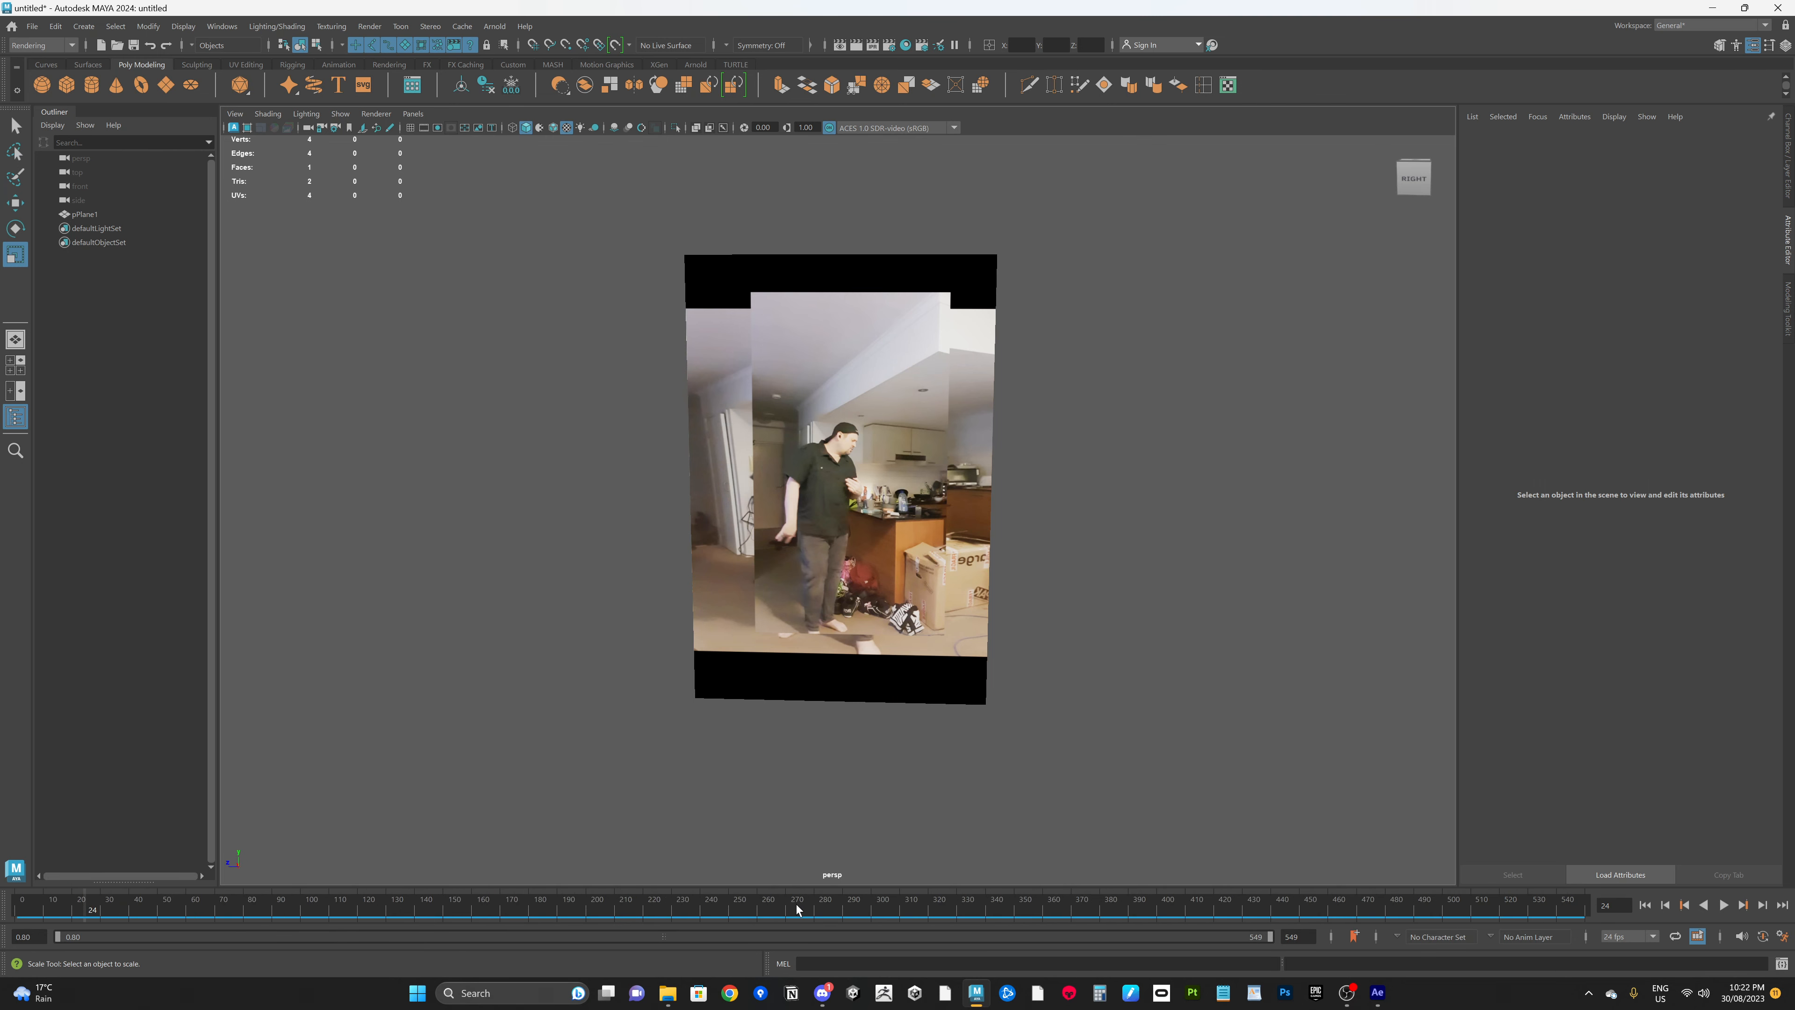
Play and scrub the timeline to review the image sequence on the plane, ending at frame 199
drag(773, 911, 16, 914)
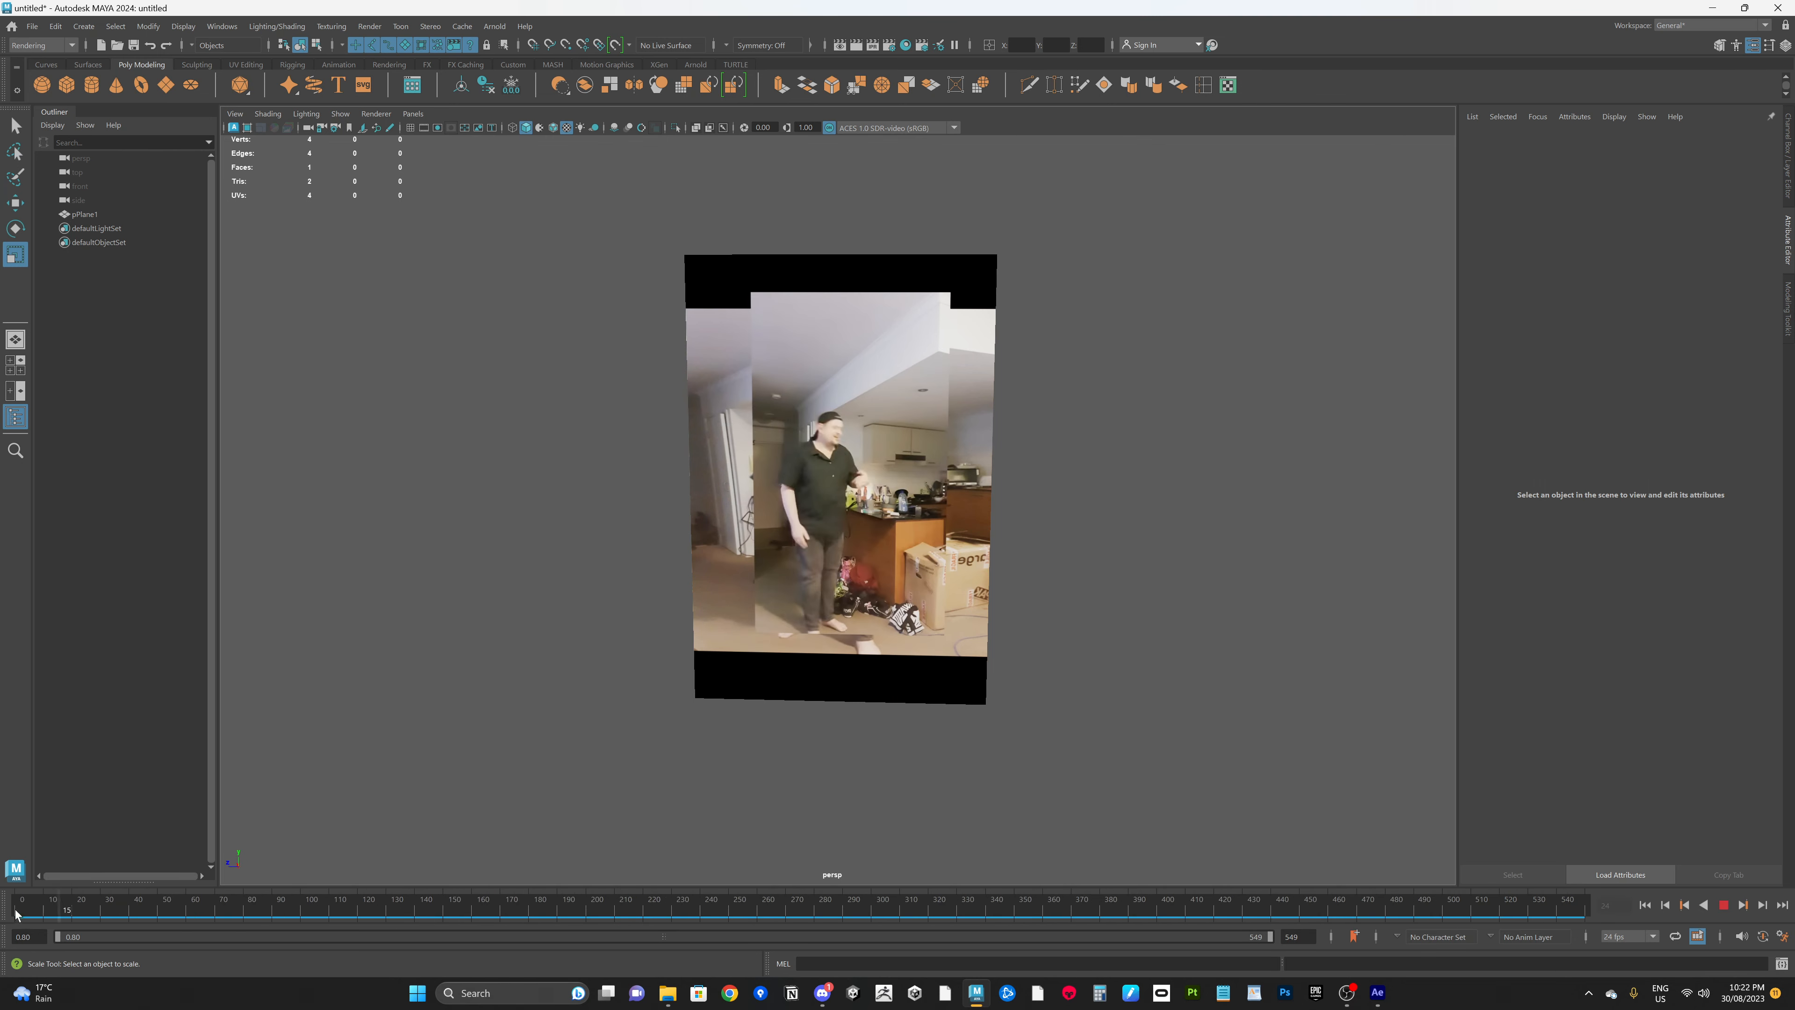
alt+drag(1002, 722, 1088, 728)
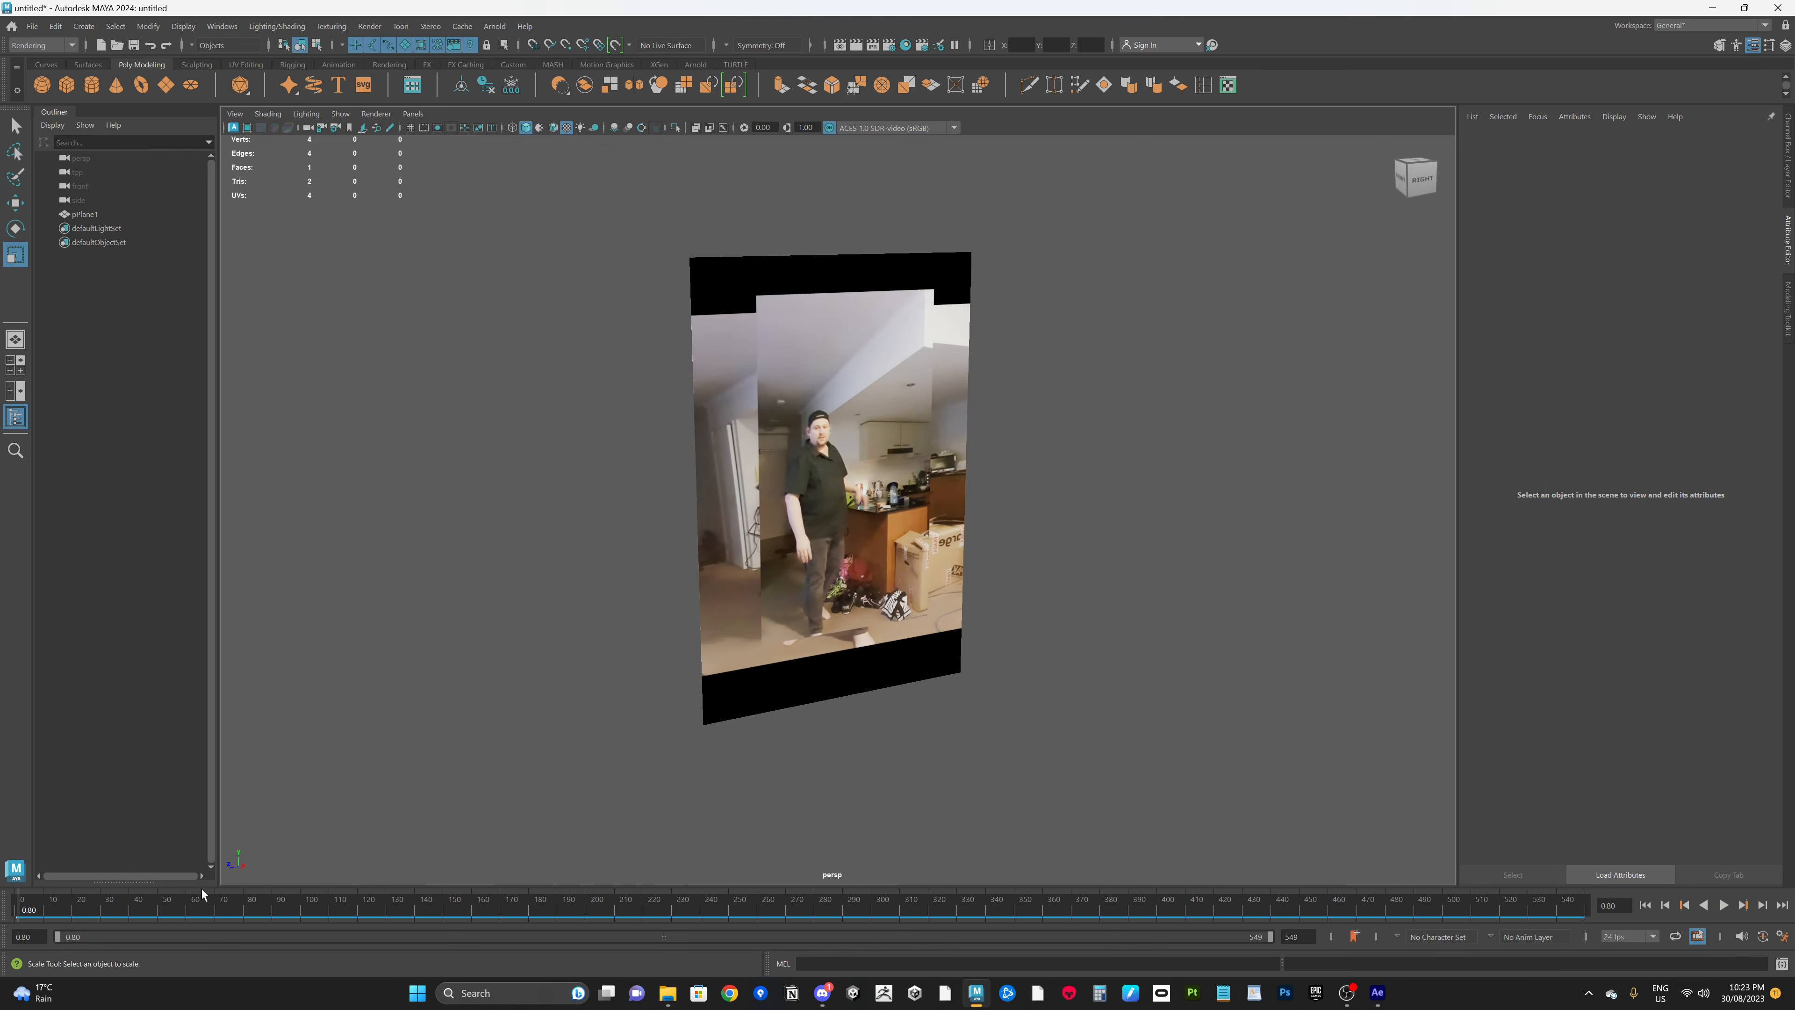
key(alt+v)
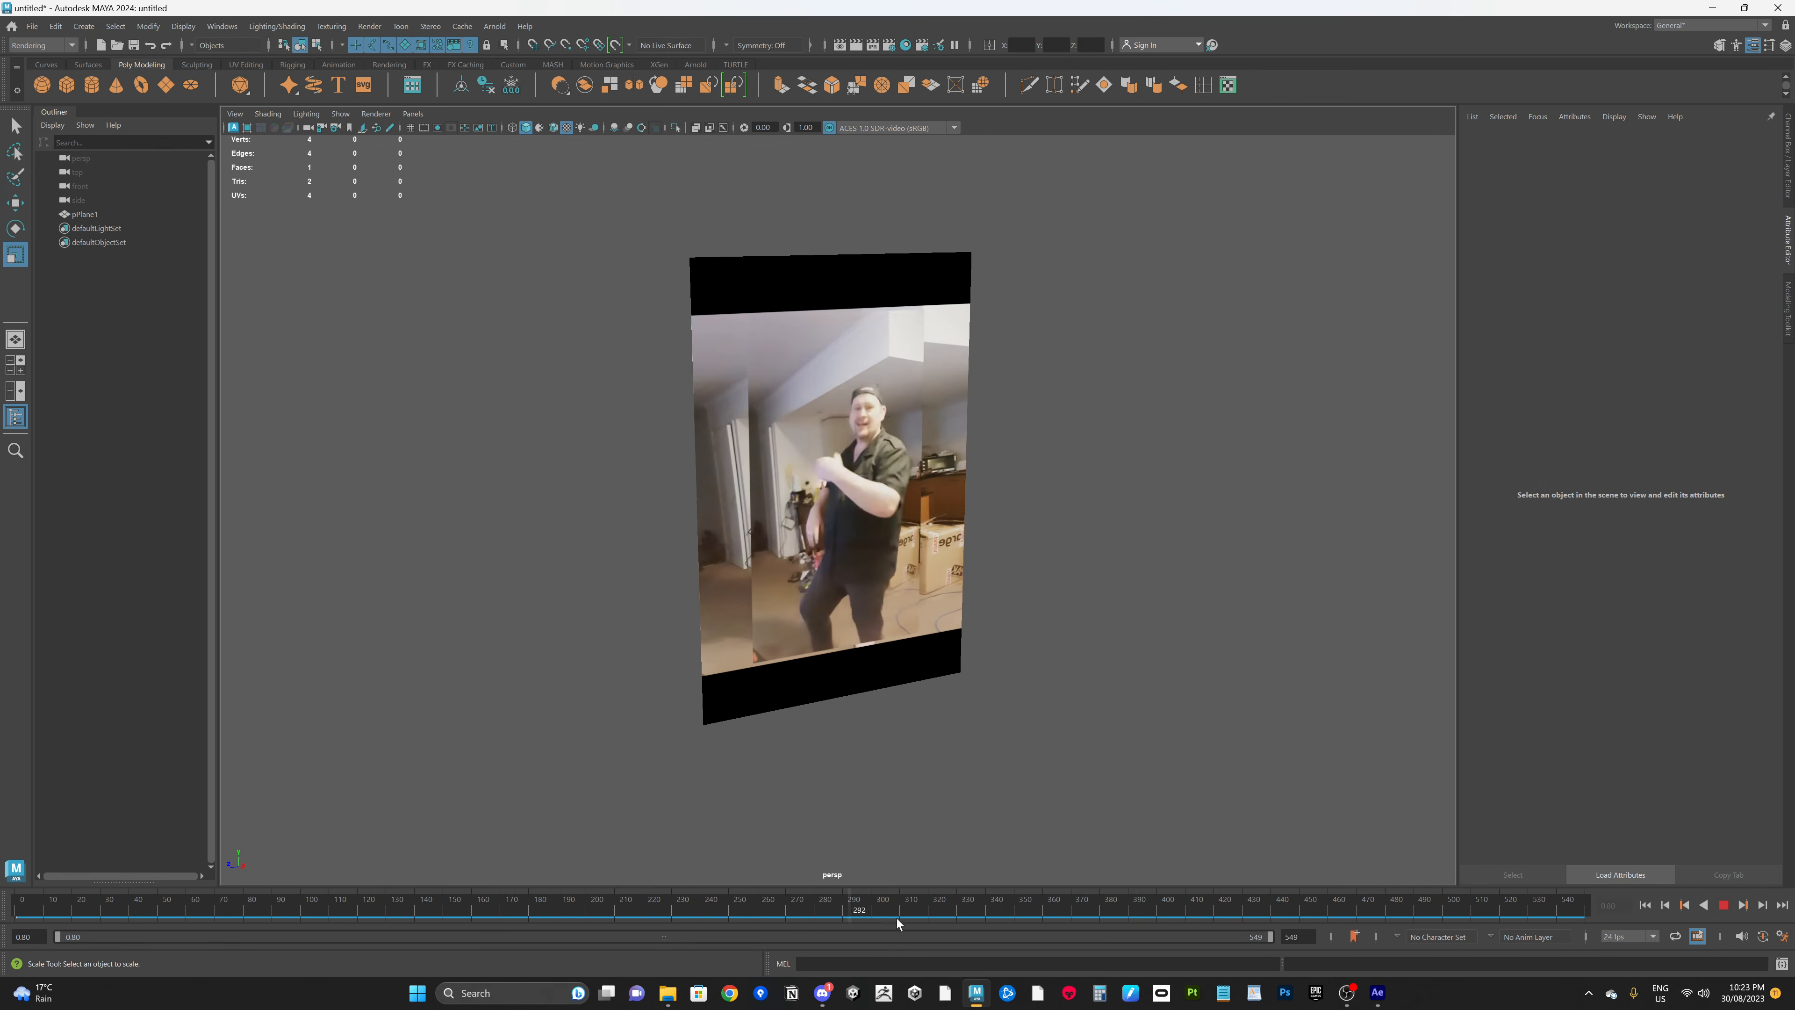
key(alt+v)
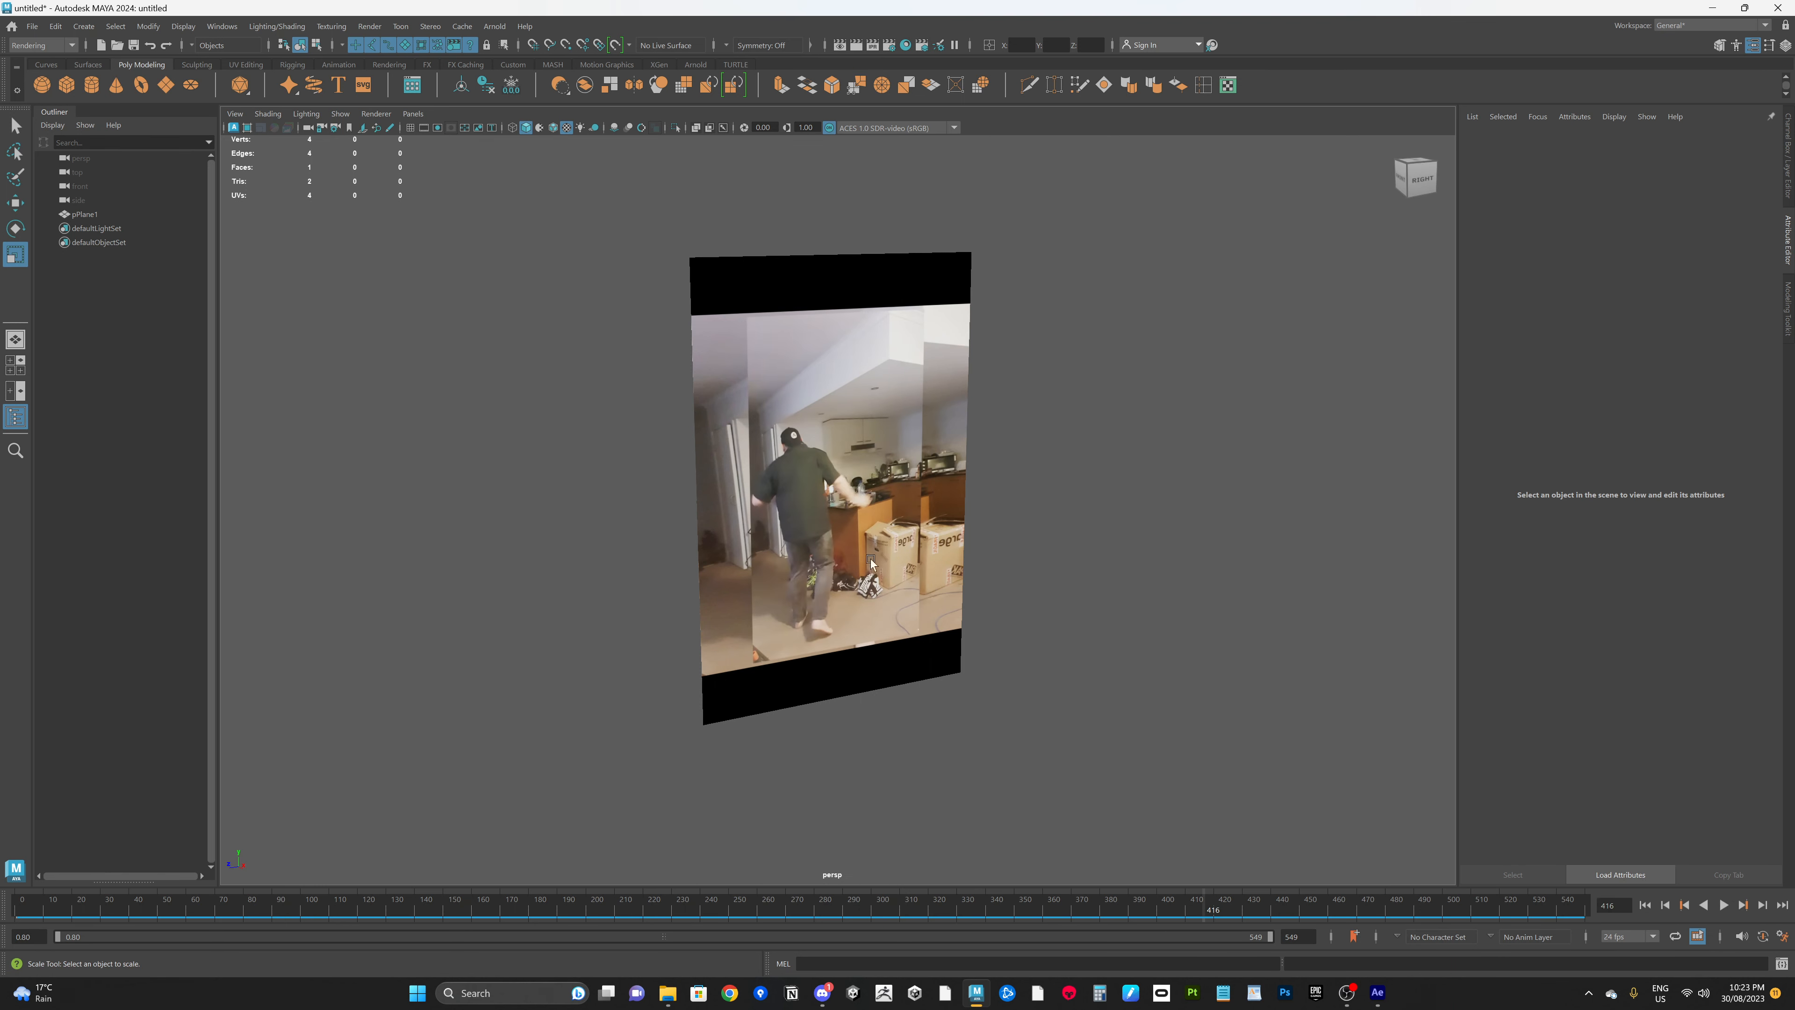
mouse_move(949, 606)
alt+mouse_down()
mouse_move(905, 600)
mouse_move(934, 591)
alt+mouse_up()
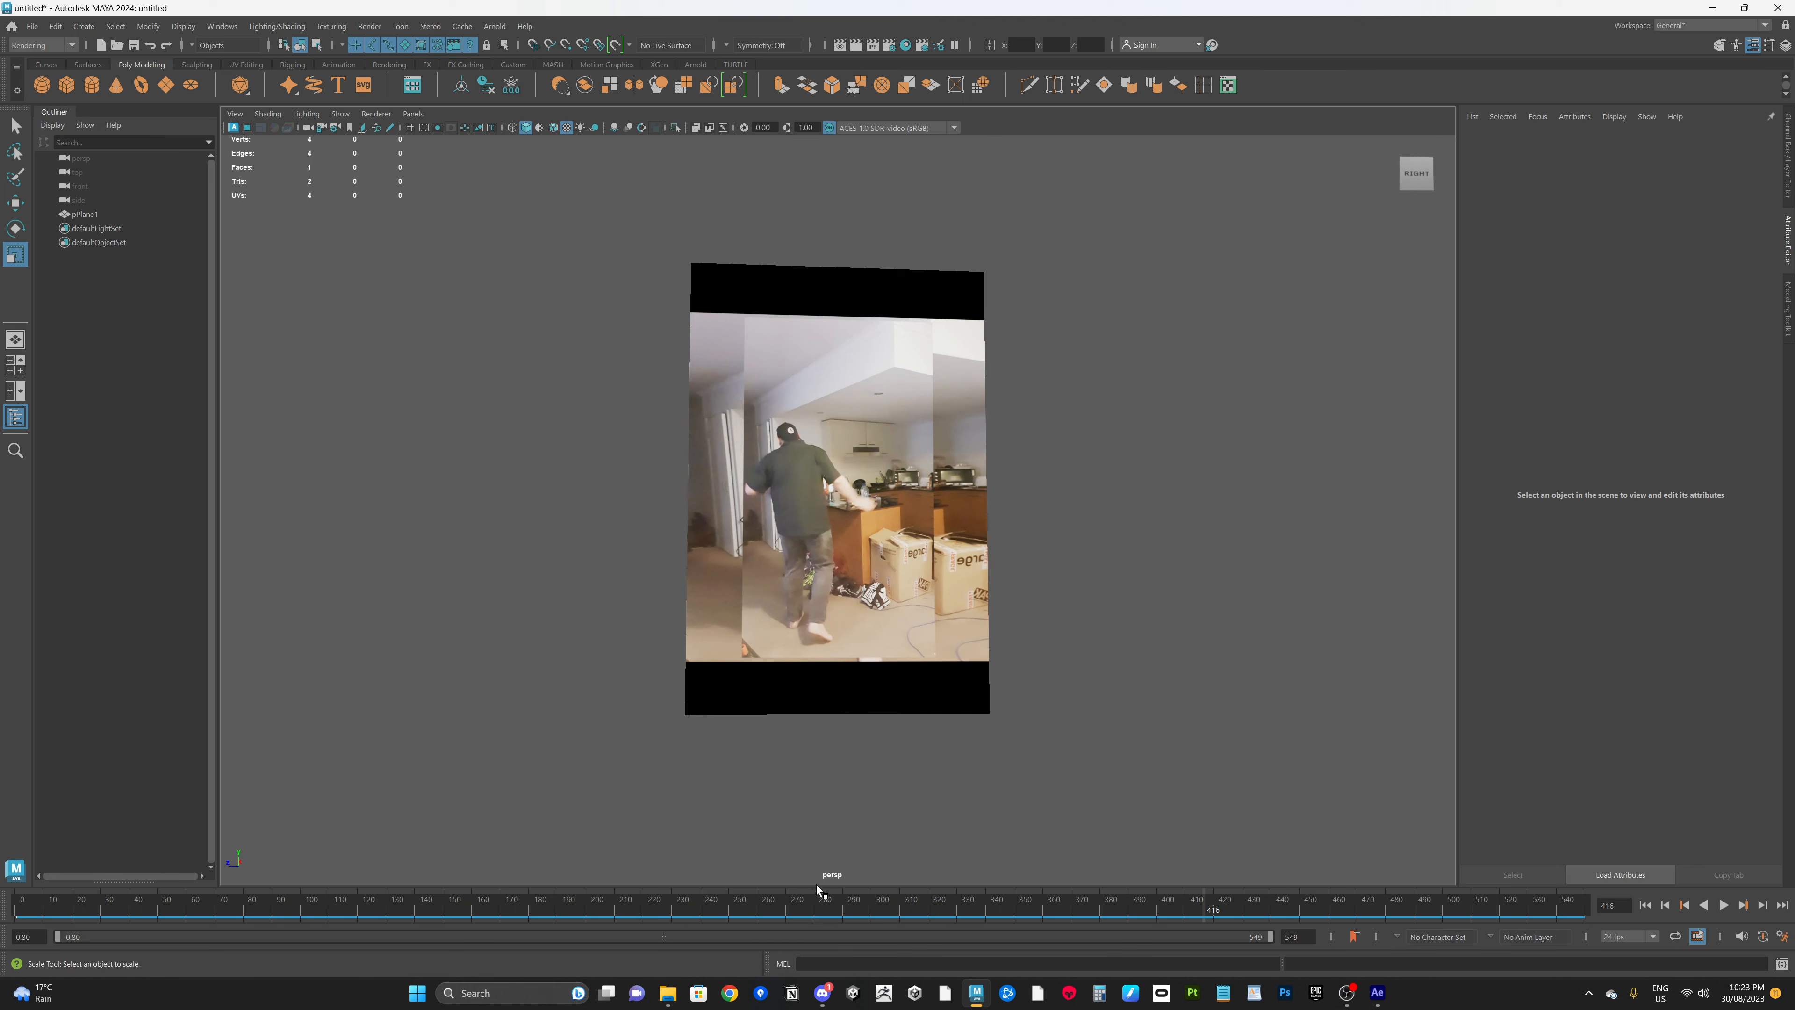
click(752, 914)
key(alt+v)
drag(752, 914, 534, 920)
click(583, 916)
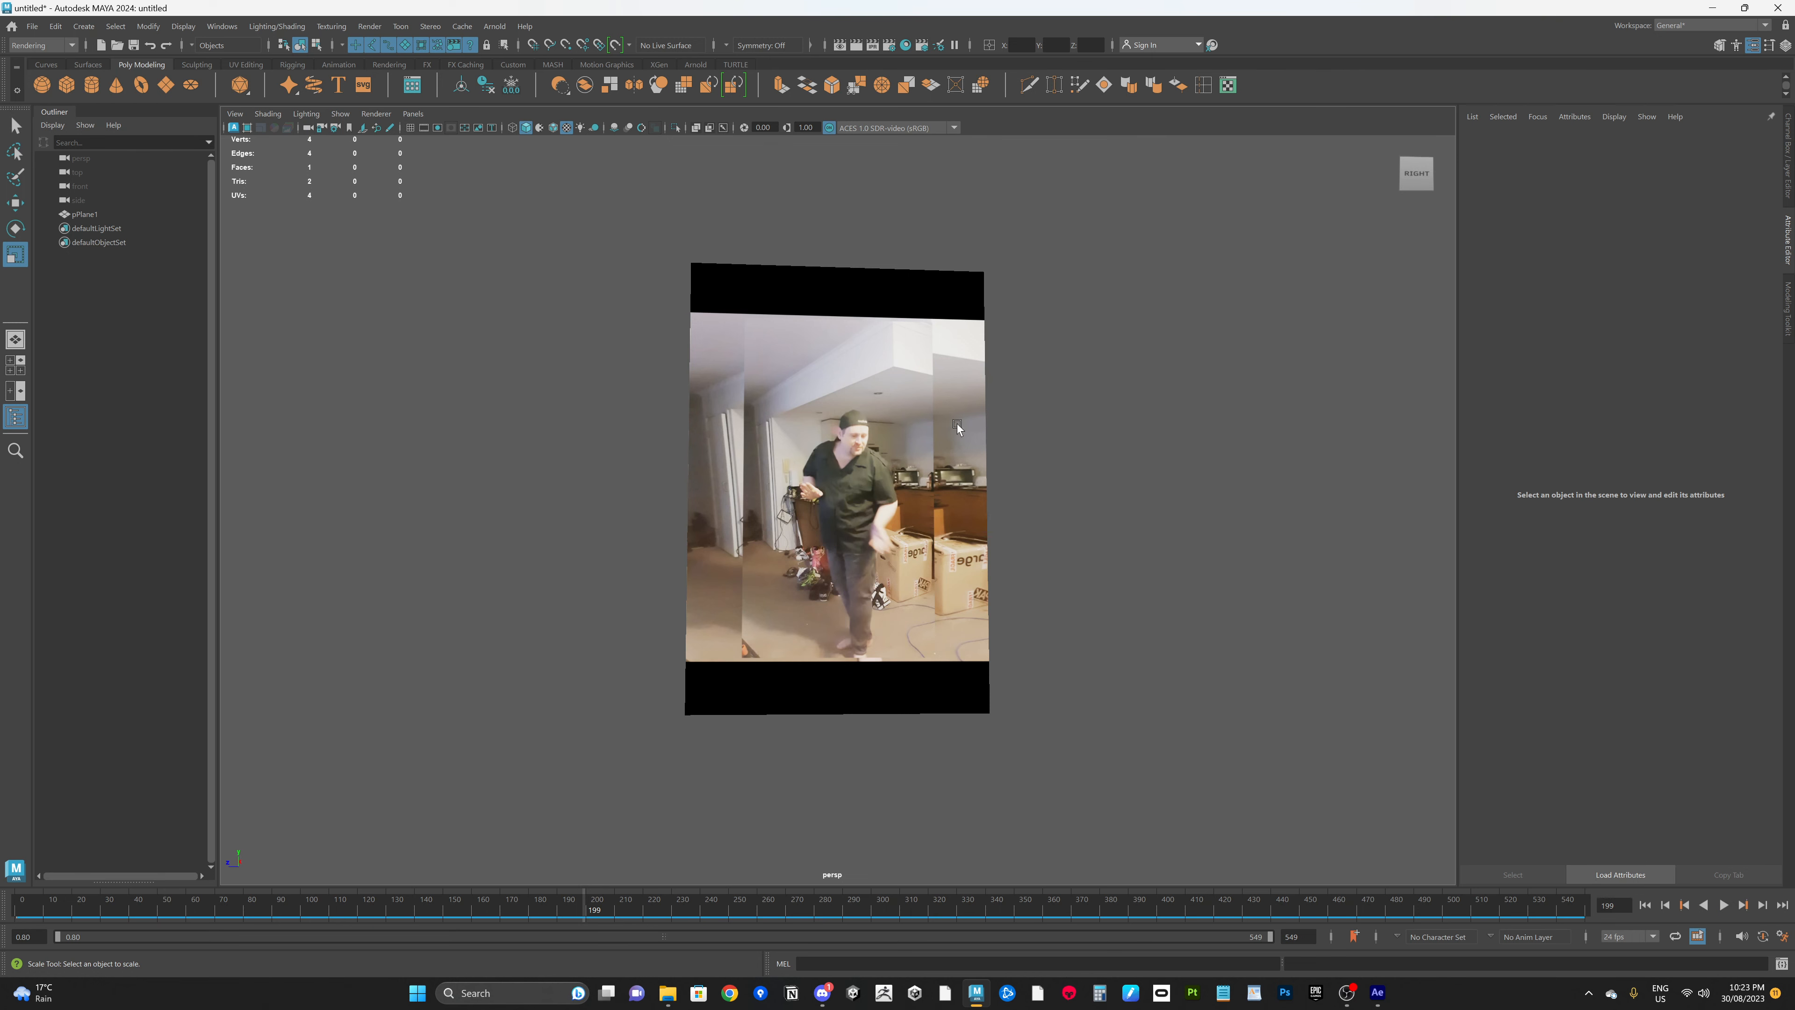
Move the plane backward along the X axis to about -1.202
click(947, 493)
alt+drag(947, 493, 749, 461)
key(w)
alt+drag(901, 647, 841, 605)
alt+middle_drag(843, 605, 909, 559)
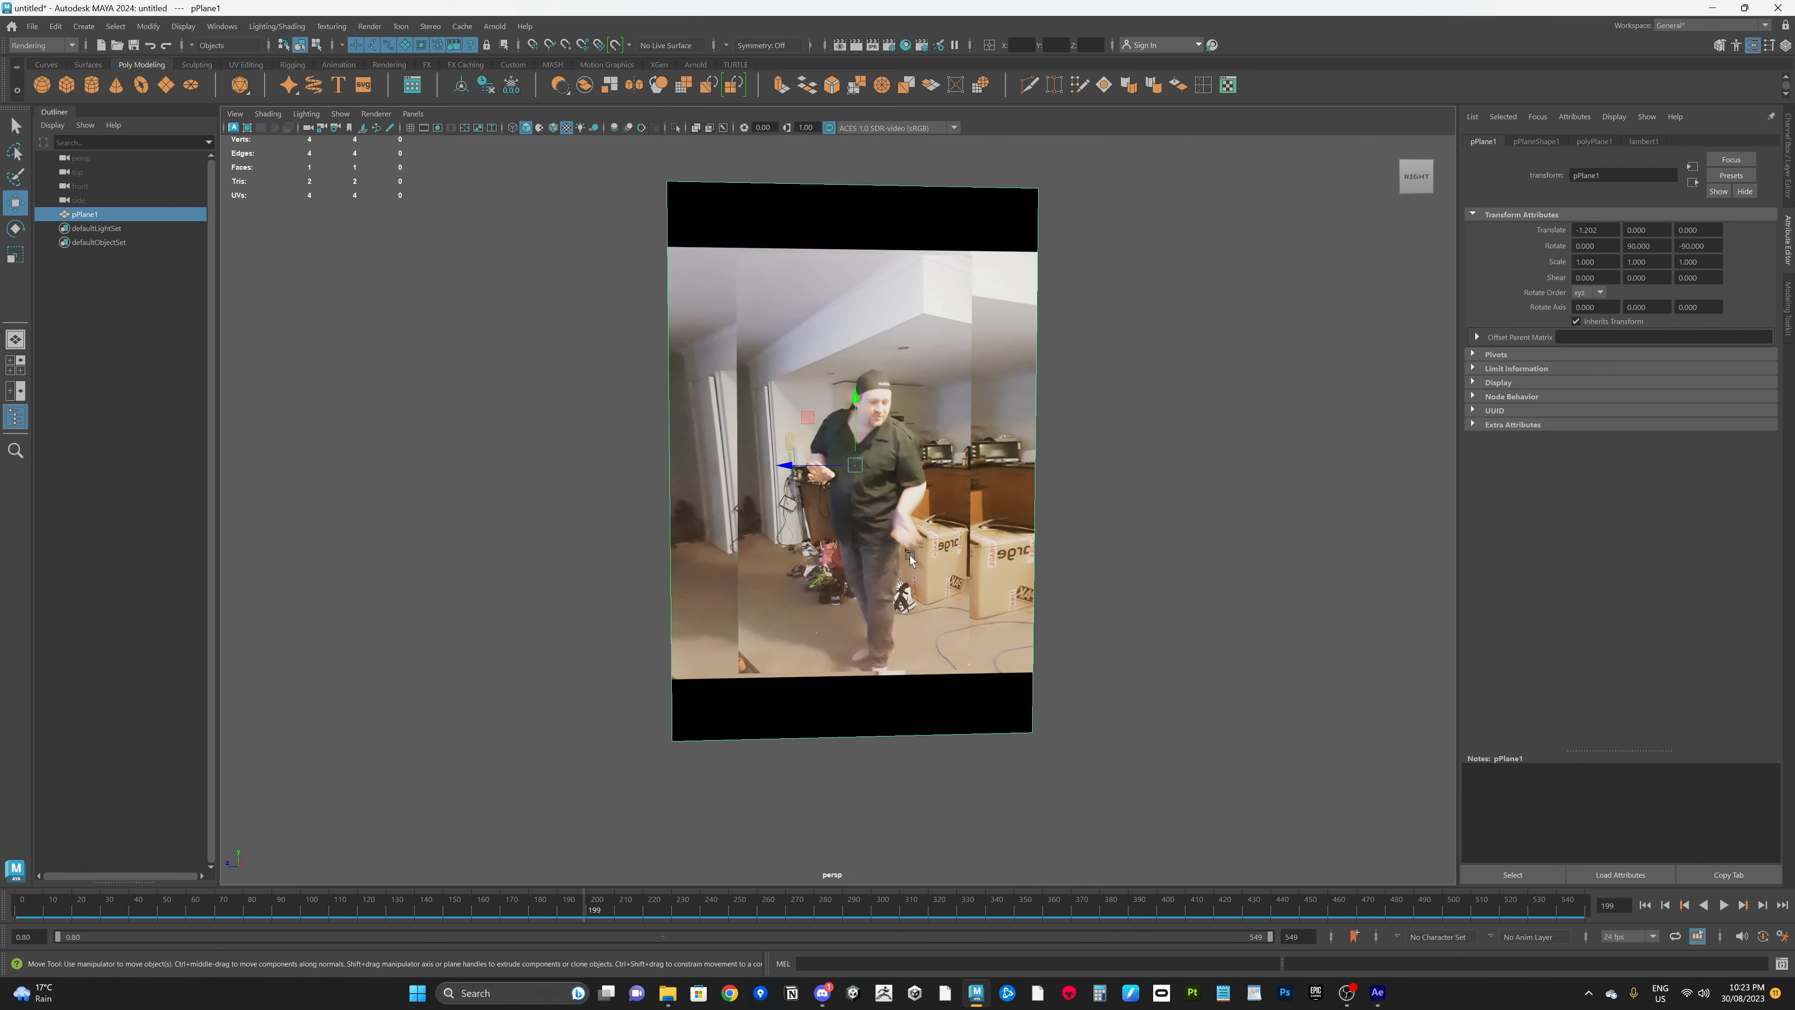
Review the repositioned reference plane from an angle and scrub the timeline back to frame 123
alt+drag(877, 491, 1102, 489)
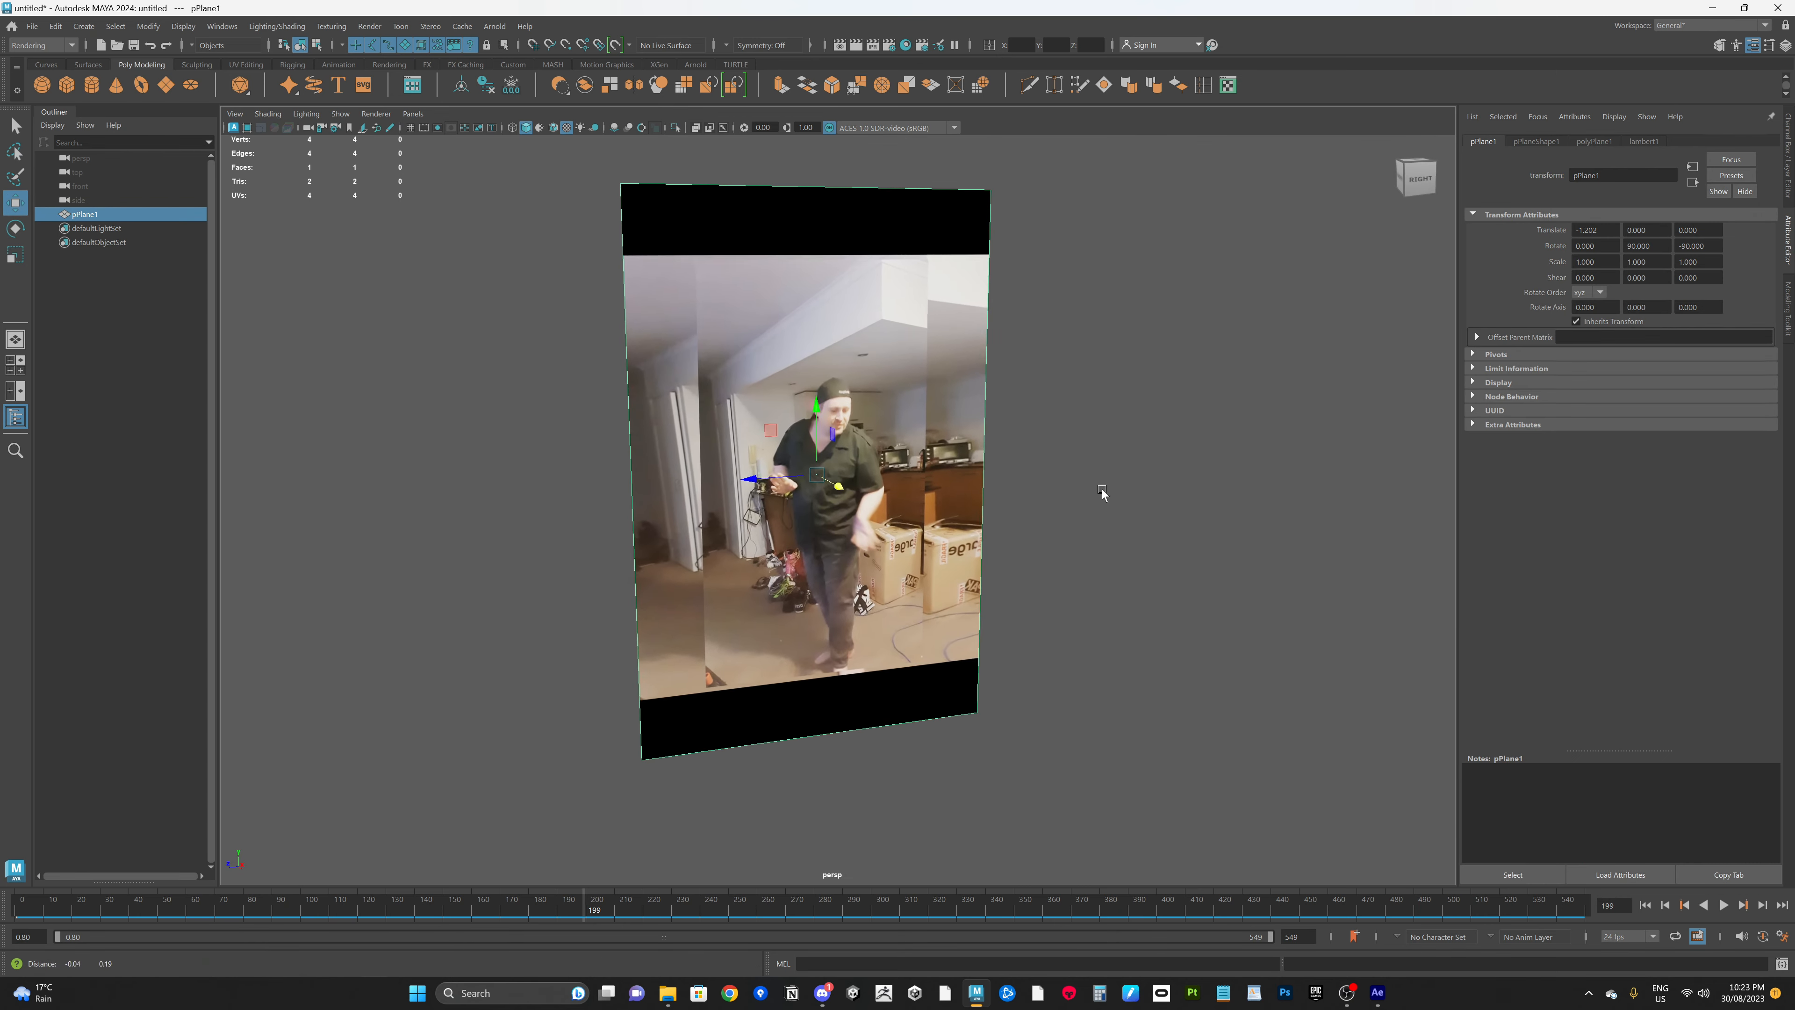
alt+middle_drag(1102, 488, 1103, 493)
alt+middle_drag(1030, 440, 1029, 446)
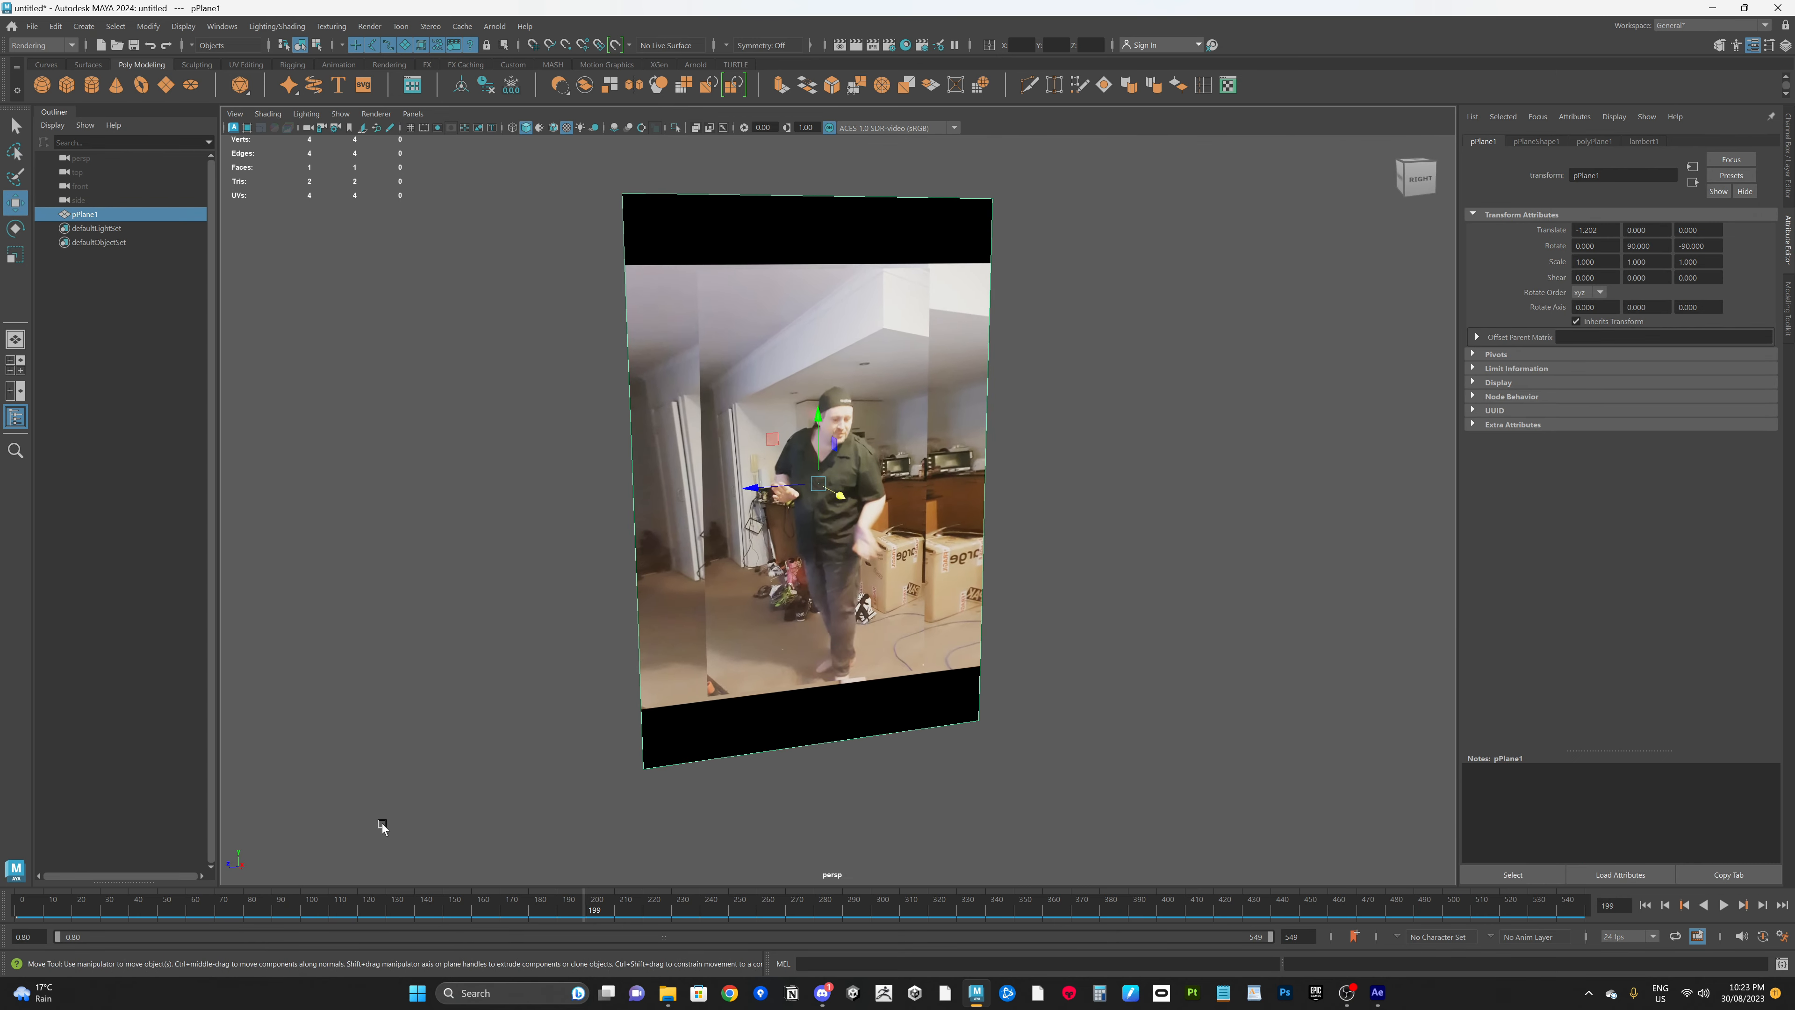
drag(552, 905, 369, 932)
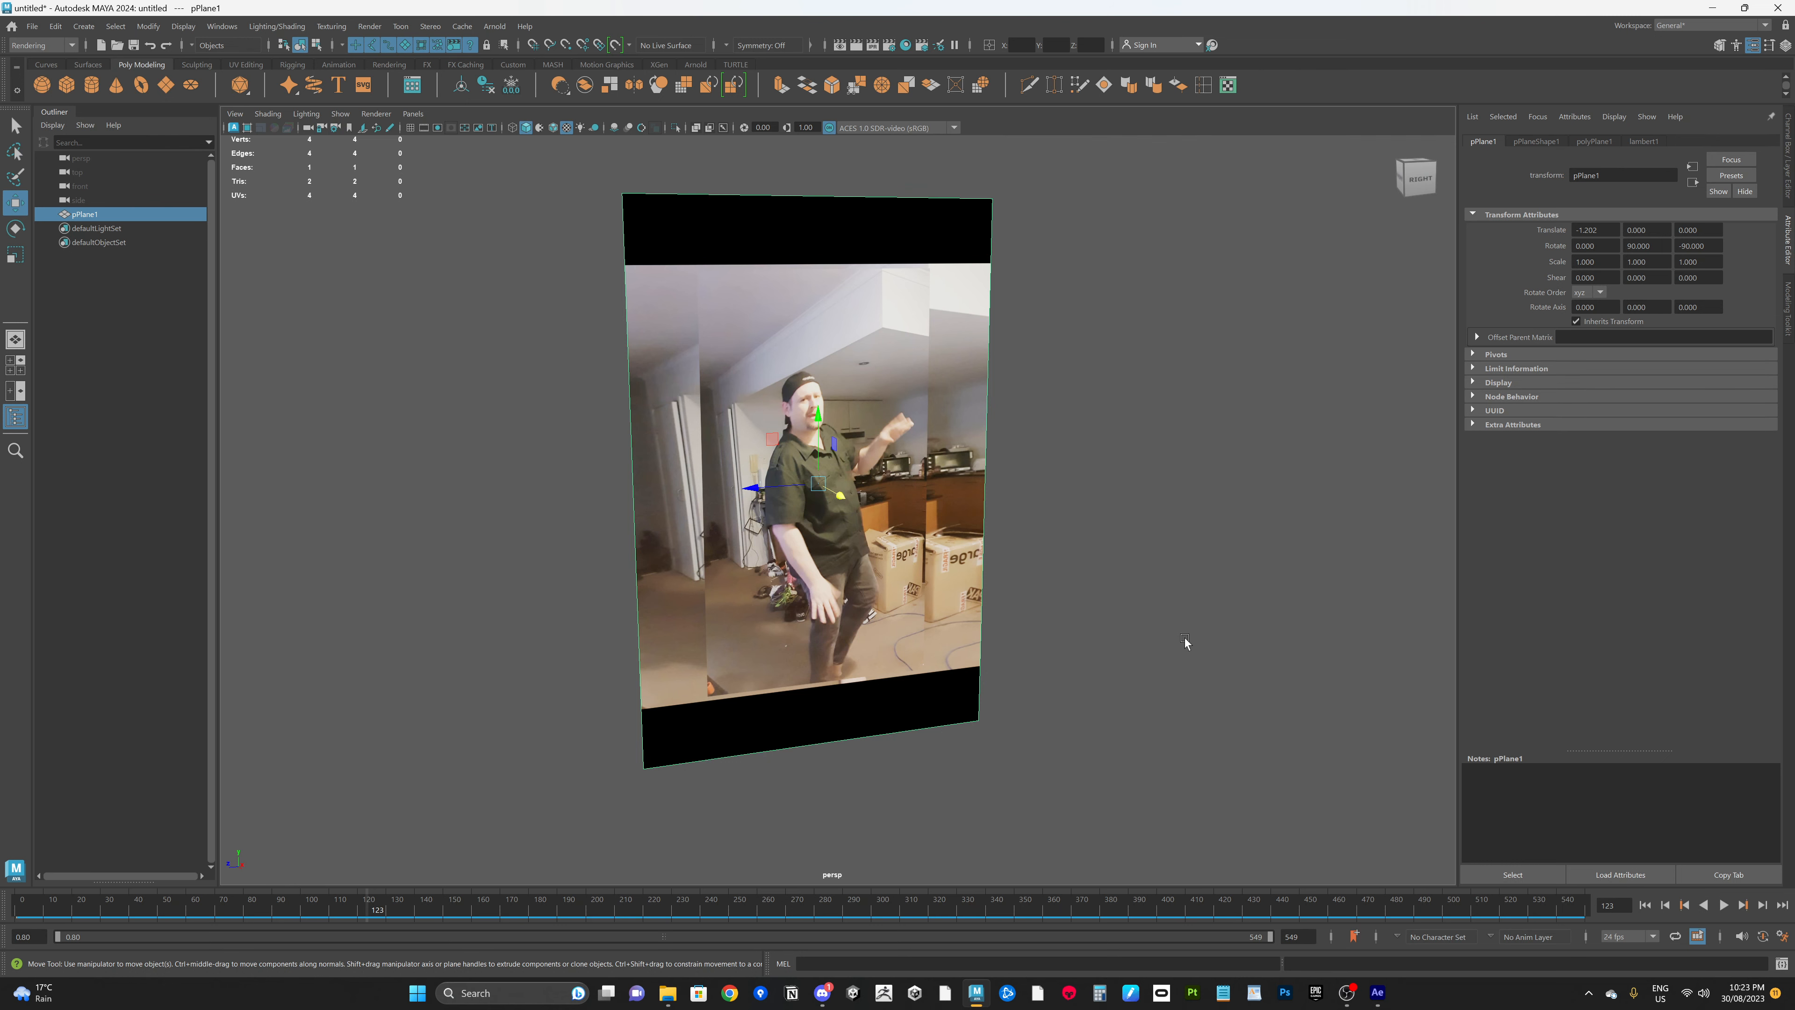
alt+drag(1185, 639, 1172, 639)
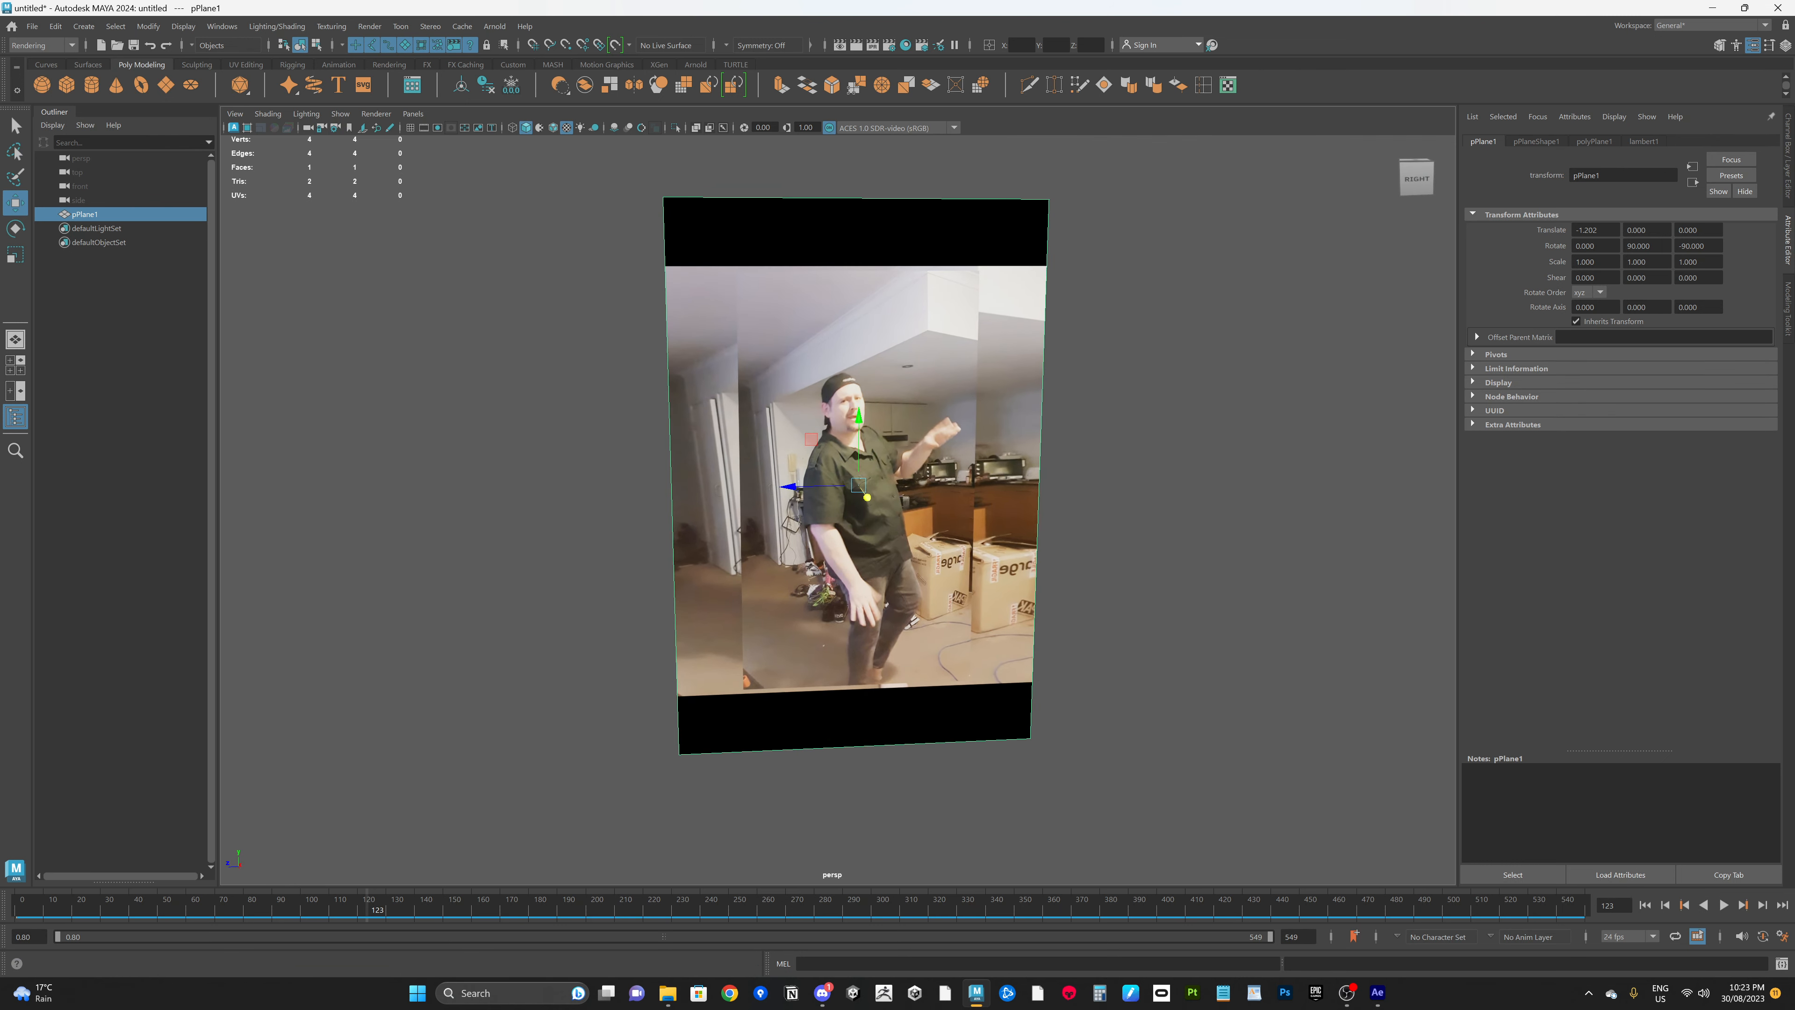